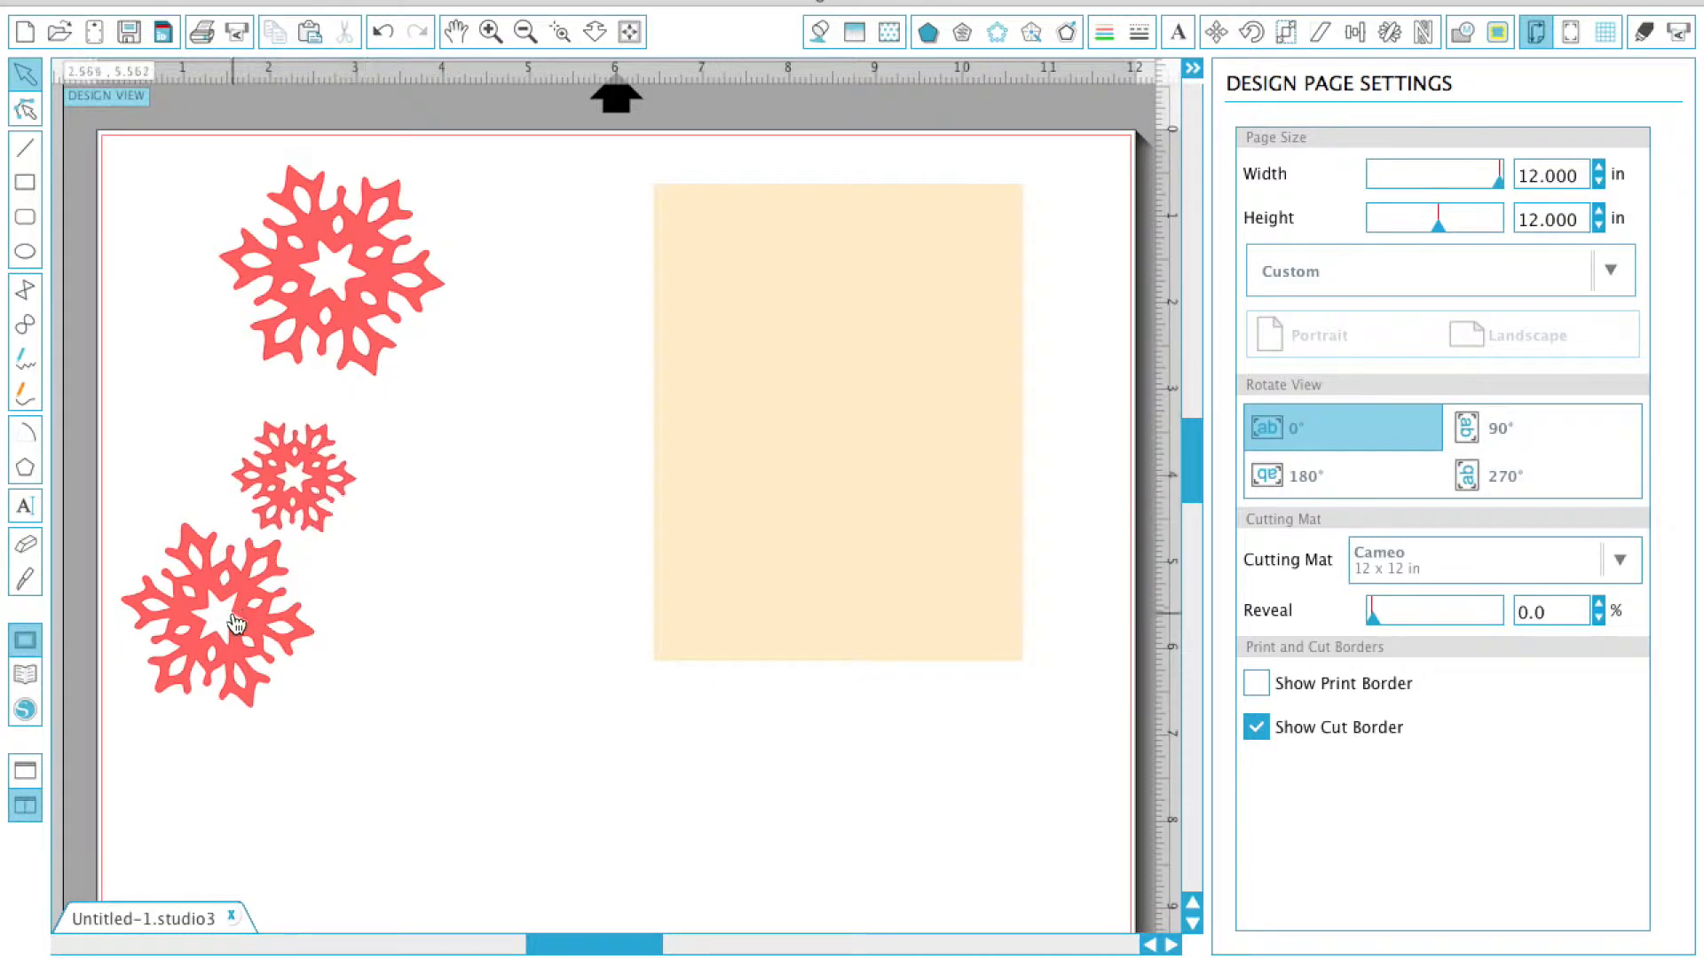
- Move the large upper snowflake and the medium lower snowflake further right on the page
{"action": "left_click", "coordinate": [365, 281]}
{"action": "left_click_drag", "start_coordinate": [368, 291], "coordinate": [450, 300]}
{"action": "left_click", "coordinate": [256, 650]}
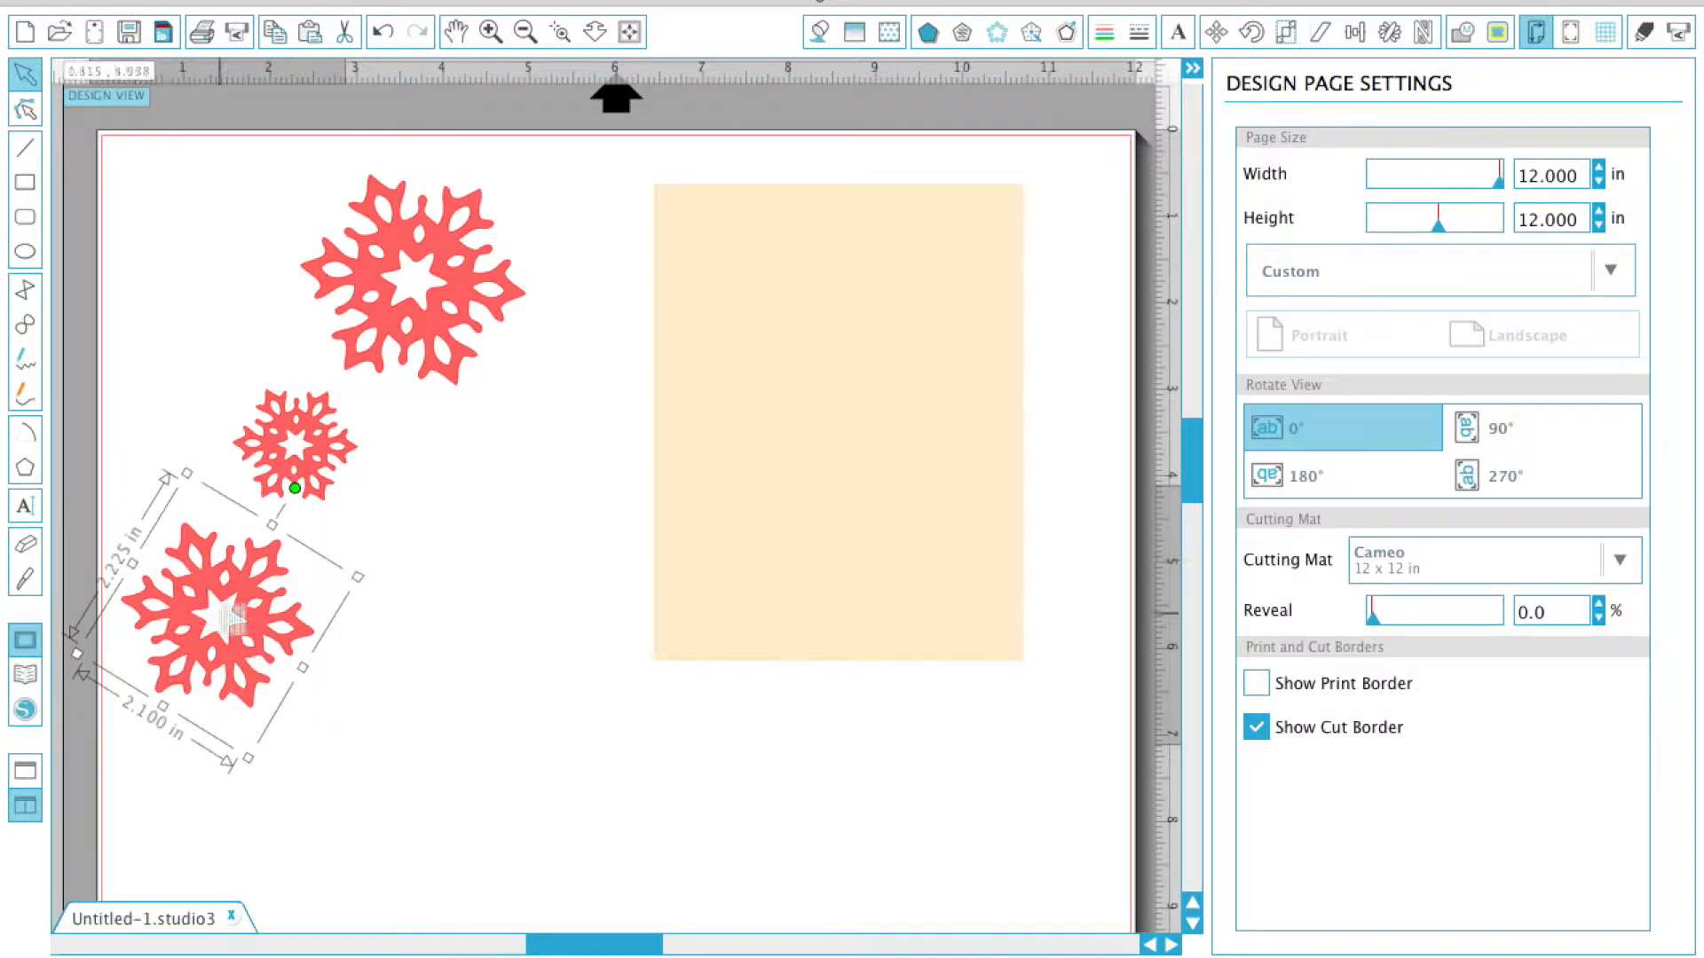
{"action": "left_click_drag", "start_coordinate": [229, 589], "coordinate": [400, 616]}
- Examine the width and height of each of the three snowflakes in the Scale settings
{"action": "left_click", "coordinate": [1286, 32]}
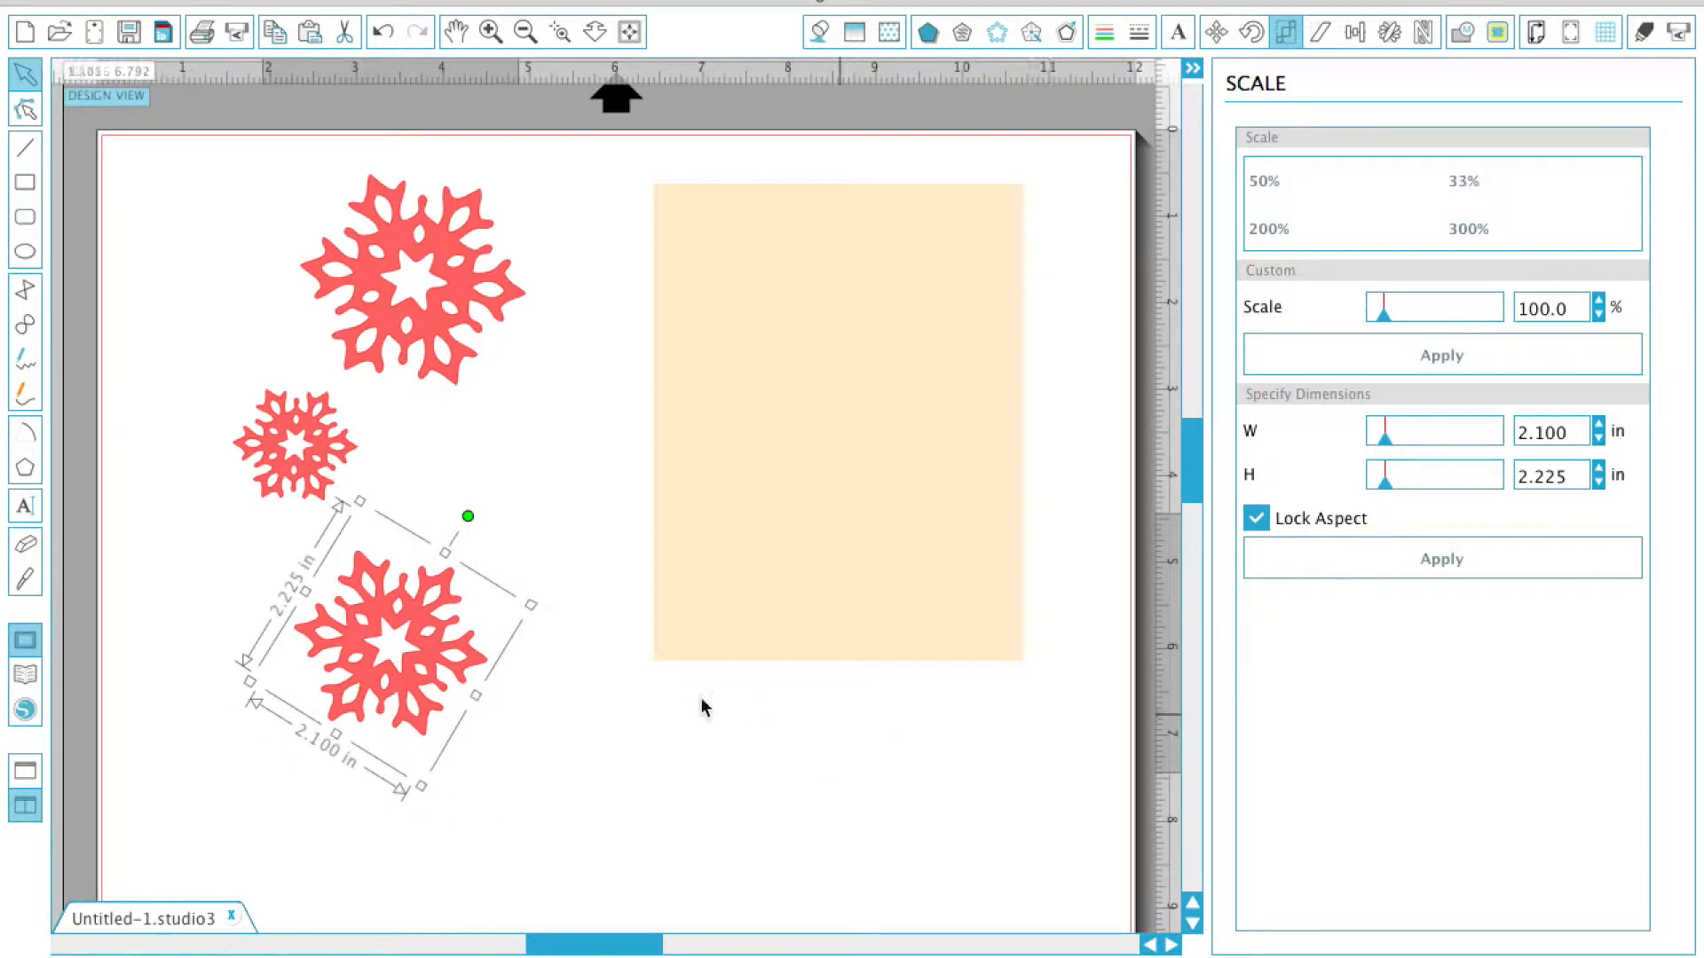
{"action": "left_click_drag", "start_coordinate": [429, 656], "coordinate": [231, 604]}
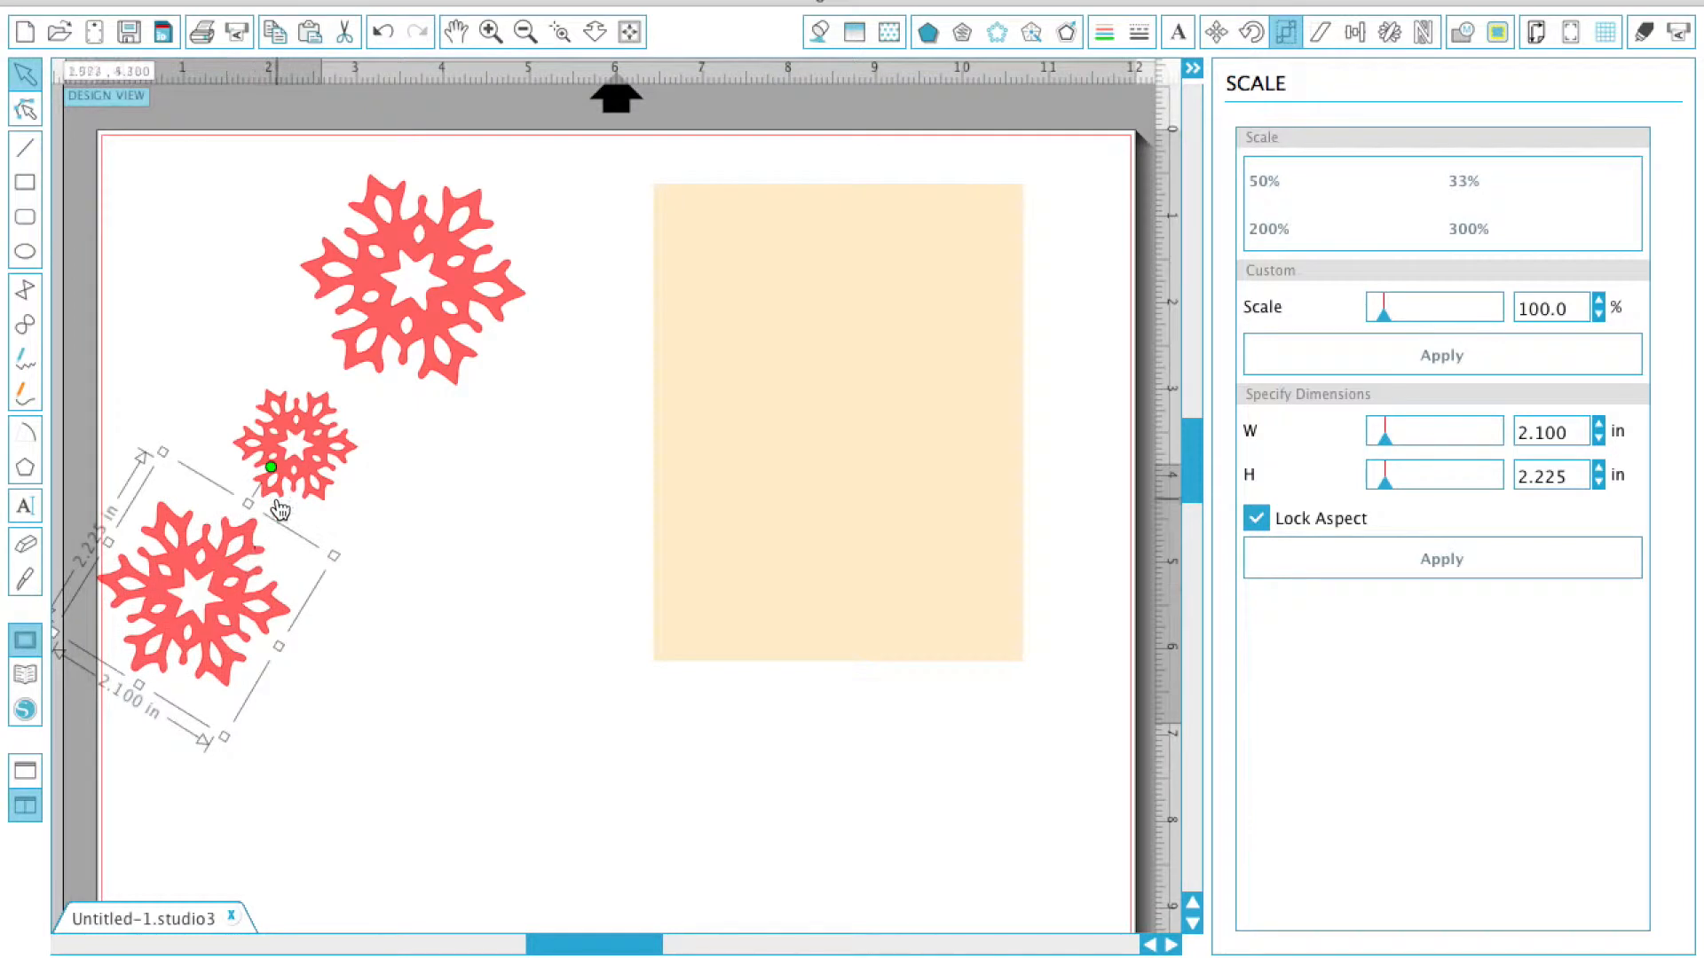
{"action": "left_click", "coordinate": [327, 451]}
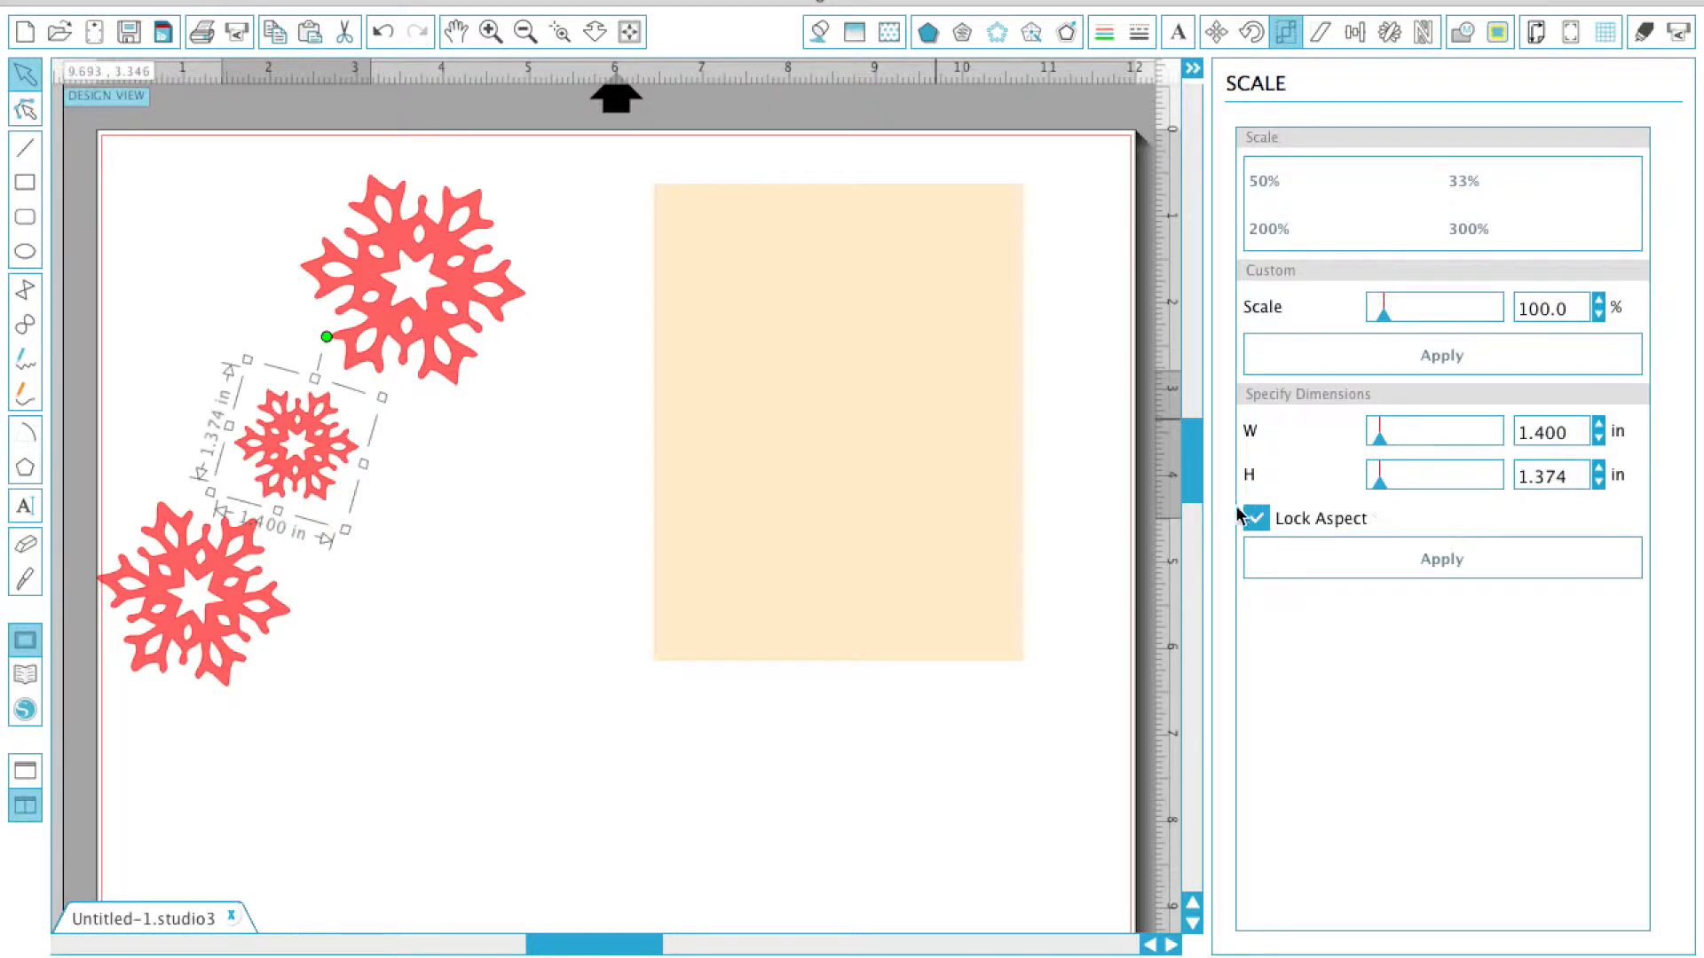
{"action": "left_click", "coordinate": [414, 276]}
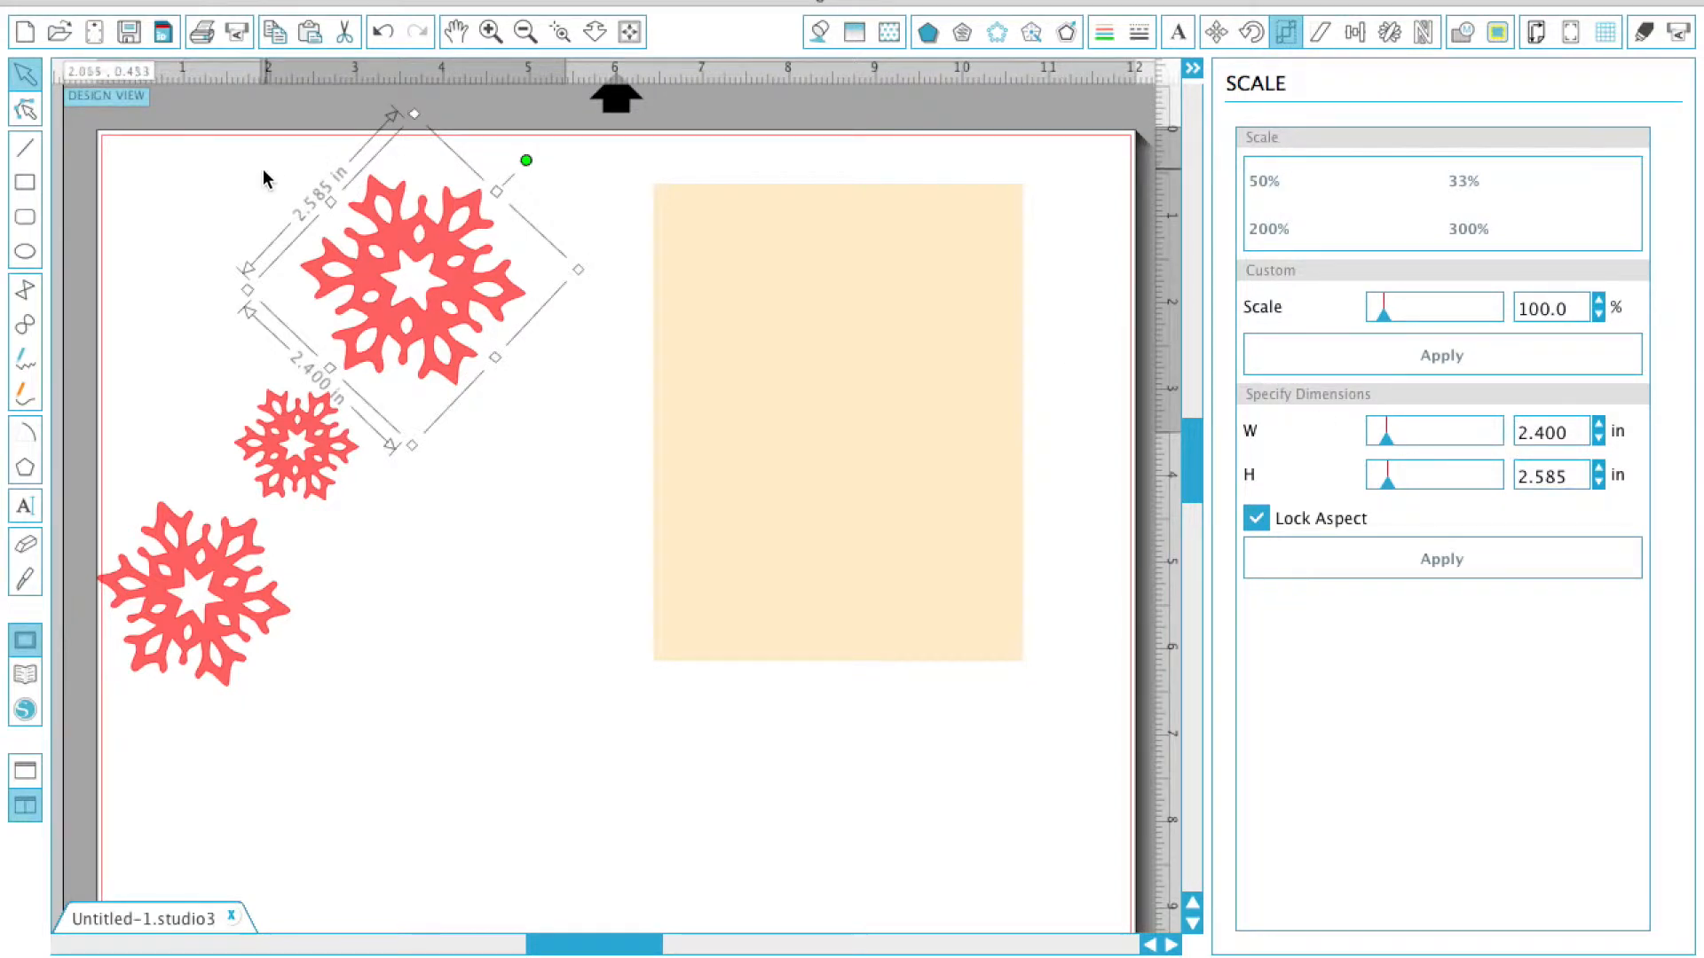
- Move the three snowflakes to the page's upper-left edges and the card rectangle over its right edge, clearing the middle
{"action": "left_click_drag", "start_coordinate": [253, 617], "coordinate": [227, 271]}
{"action": "left_click_drag", "start_coordinate": [457, 315], "coordinate": [364, 169]}
{"action": "left_click_drag", "start_coordinate": [295, 441], "coordinate": [92, 408]}
{"action": "left_click_drag", "start_coordinate": [876, 478], "coordinate": [1186, 354]}
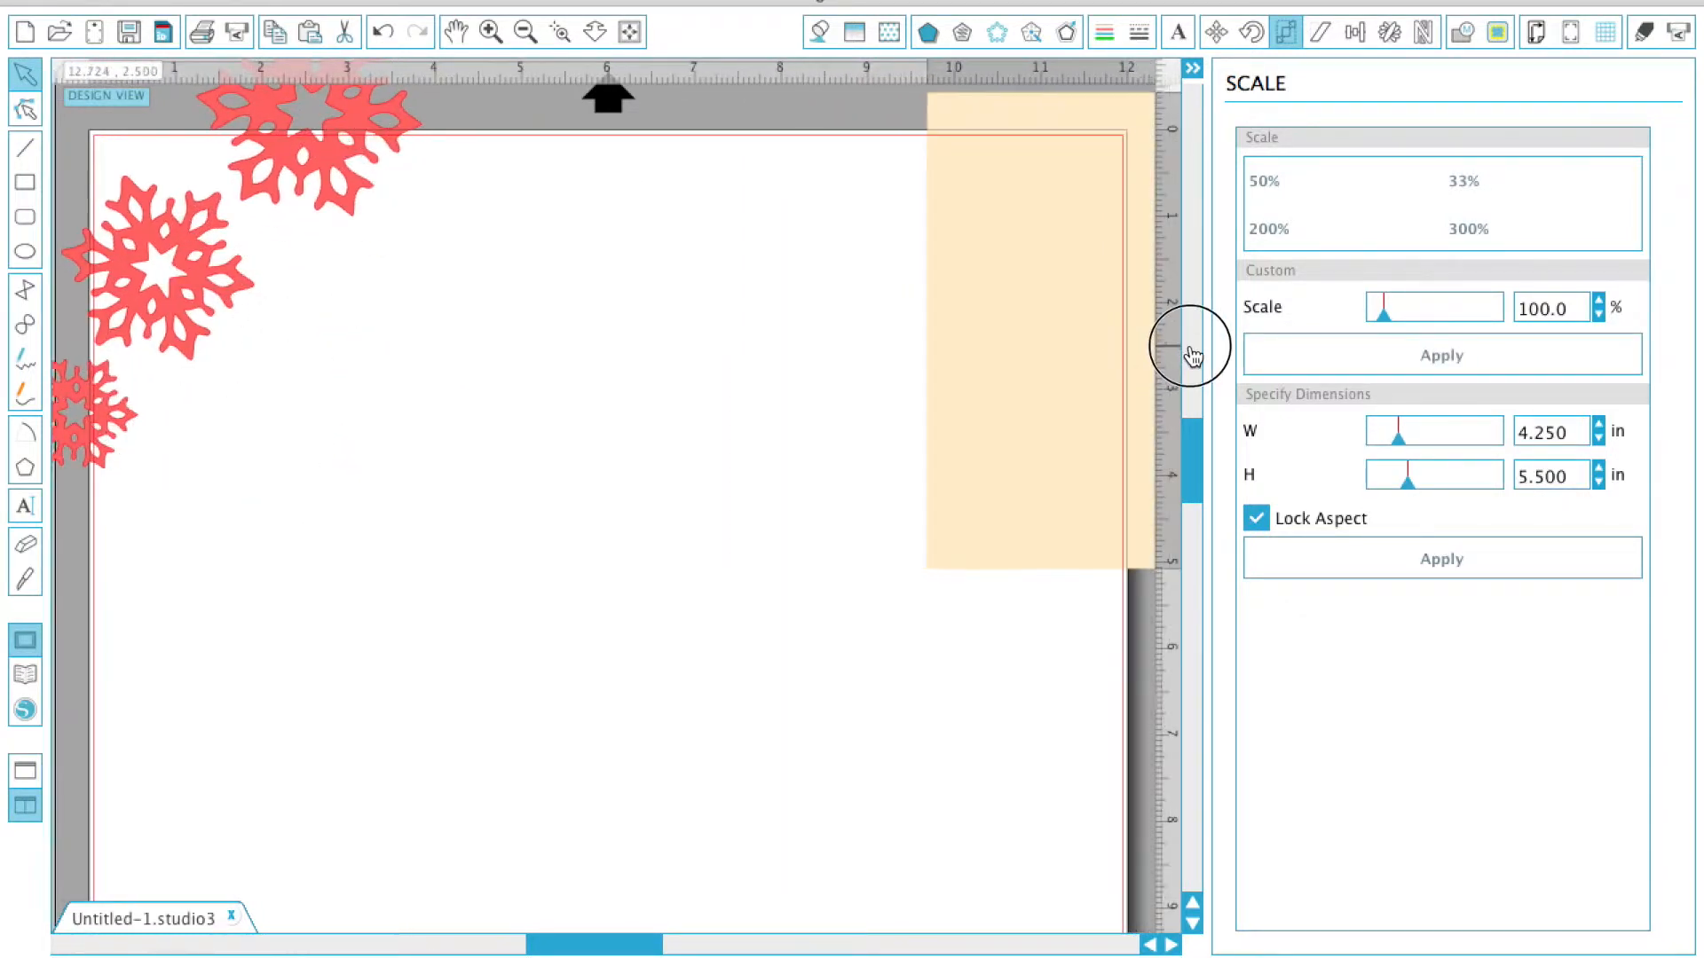
- Draw a closed right triangle about 3.03 in wide and 6.08 in tall, pointing down at its left side, with the Polygon tool
{"action": "left_click", "coordinate": [29, 297]}
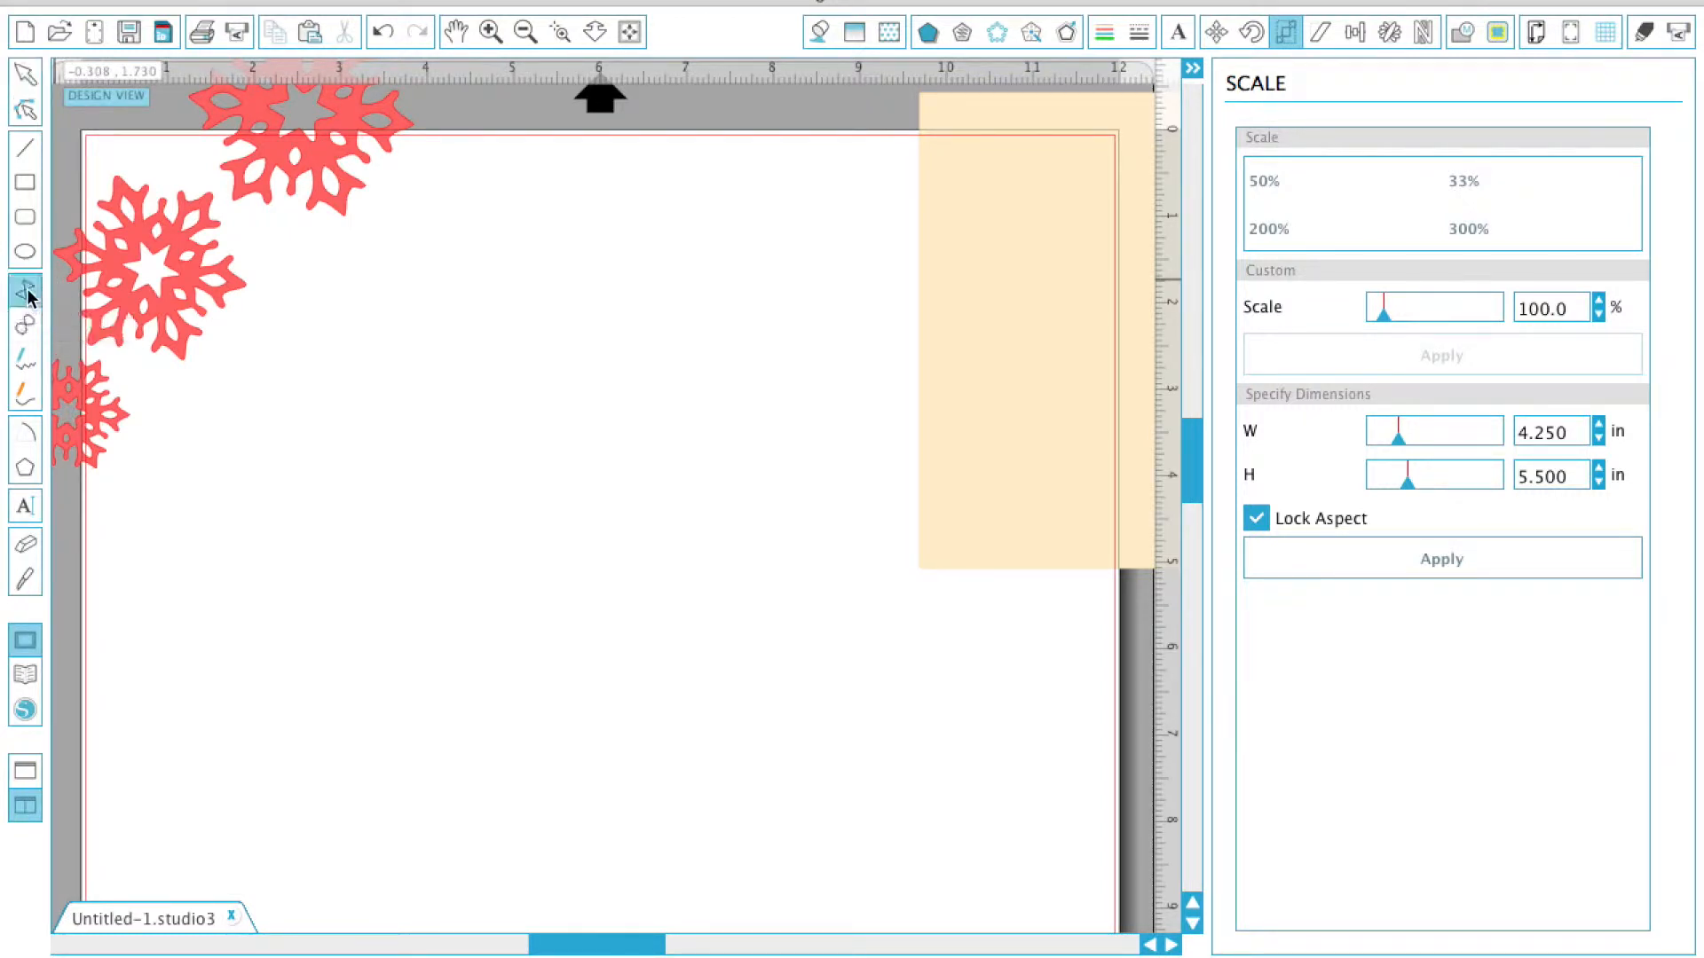
{"action": "left_click", "coordinate": [378, 269]}
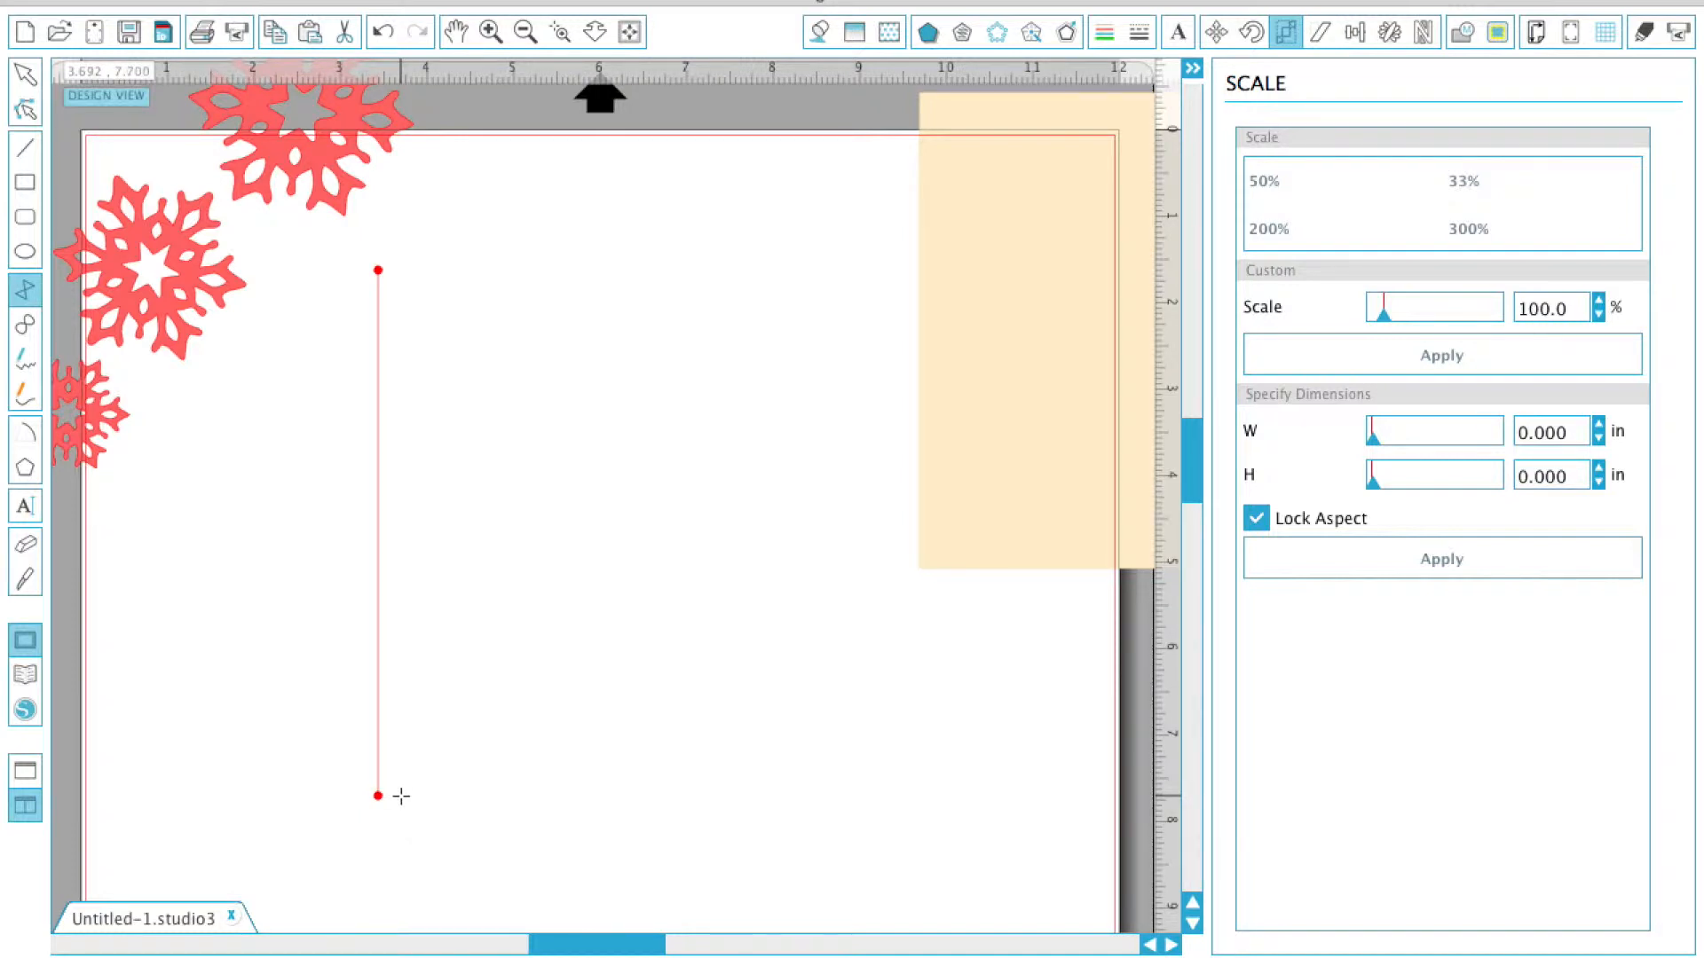
{"action": "left_click", "coordinate": [388, 795]}
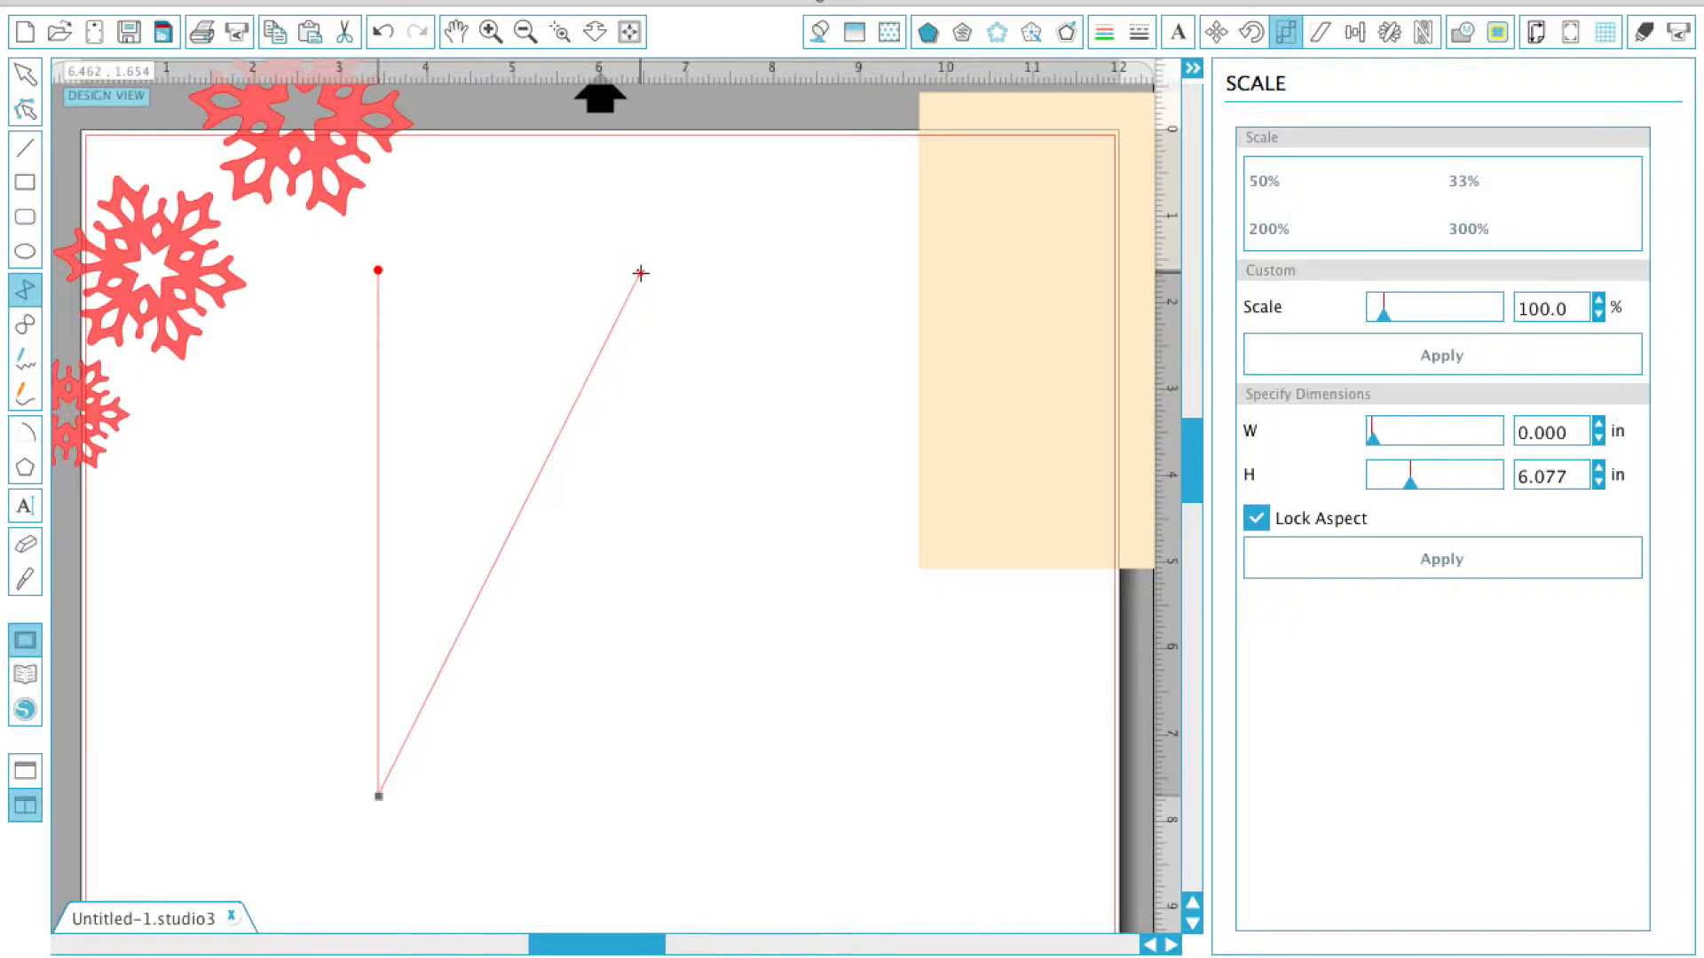
{"action": "left_click", "coordinate": [640, 275]}
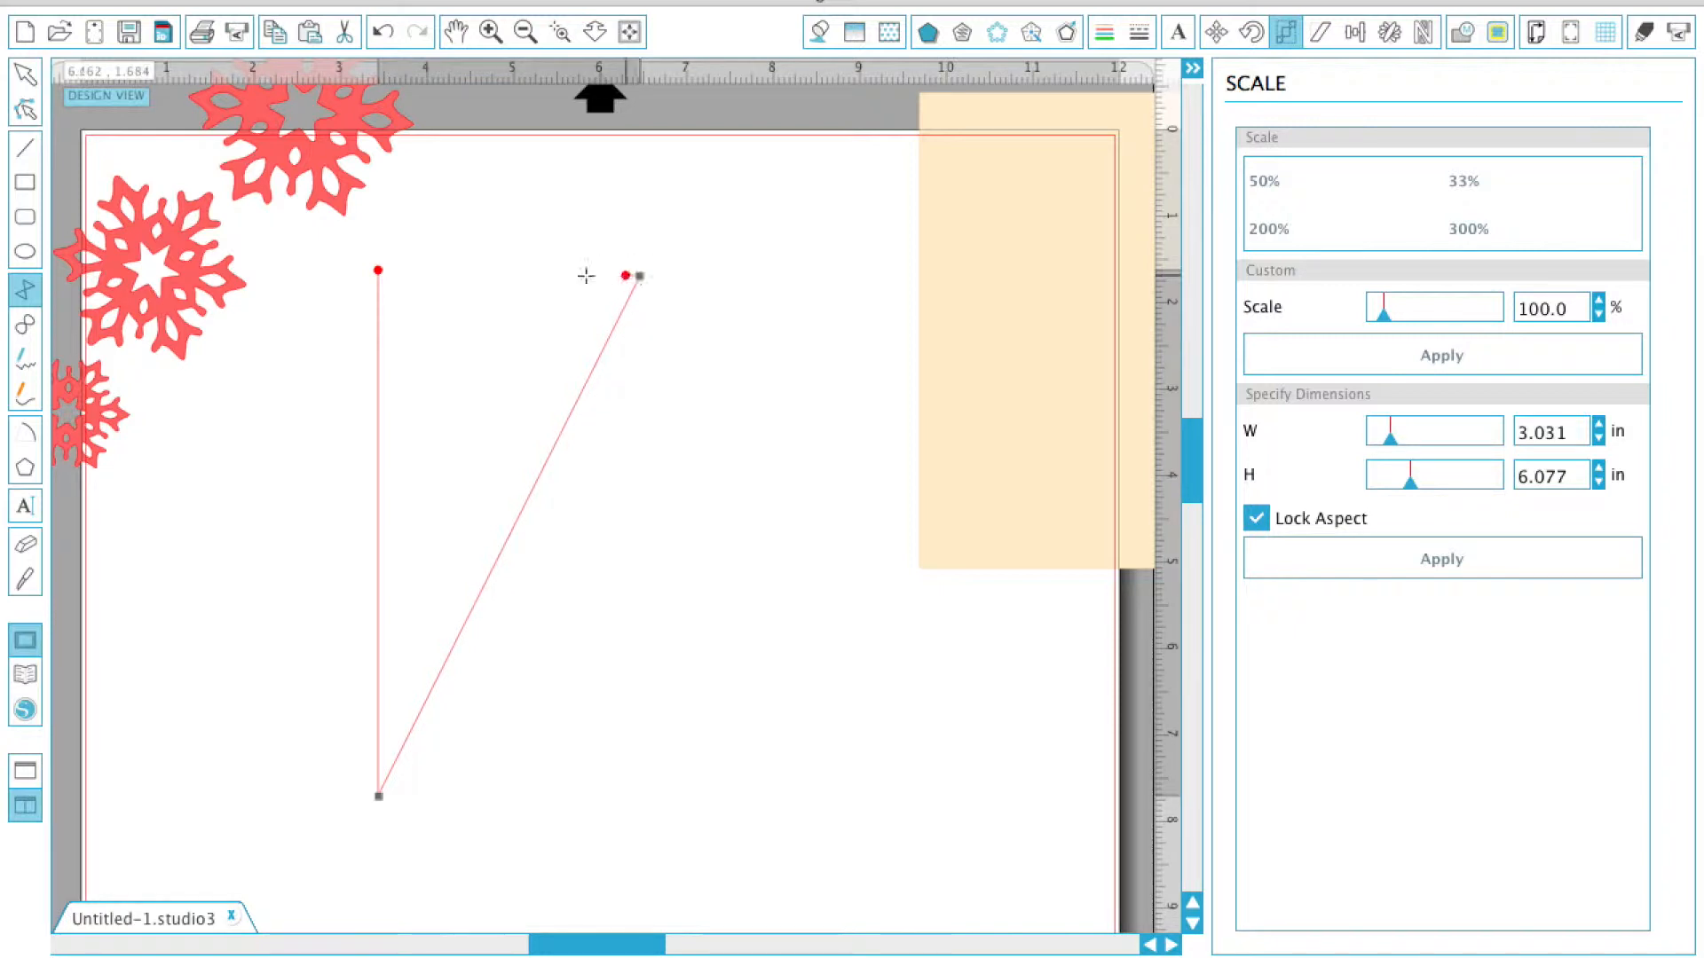
{"action": "left_click", "coordinate": [382, 276]}
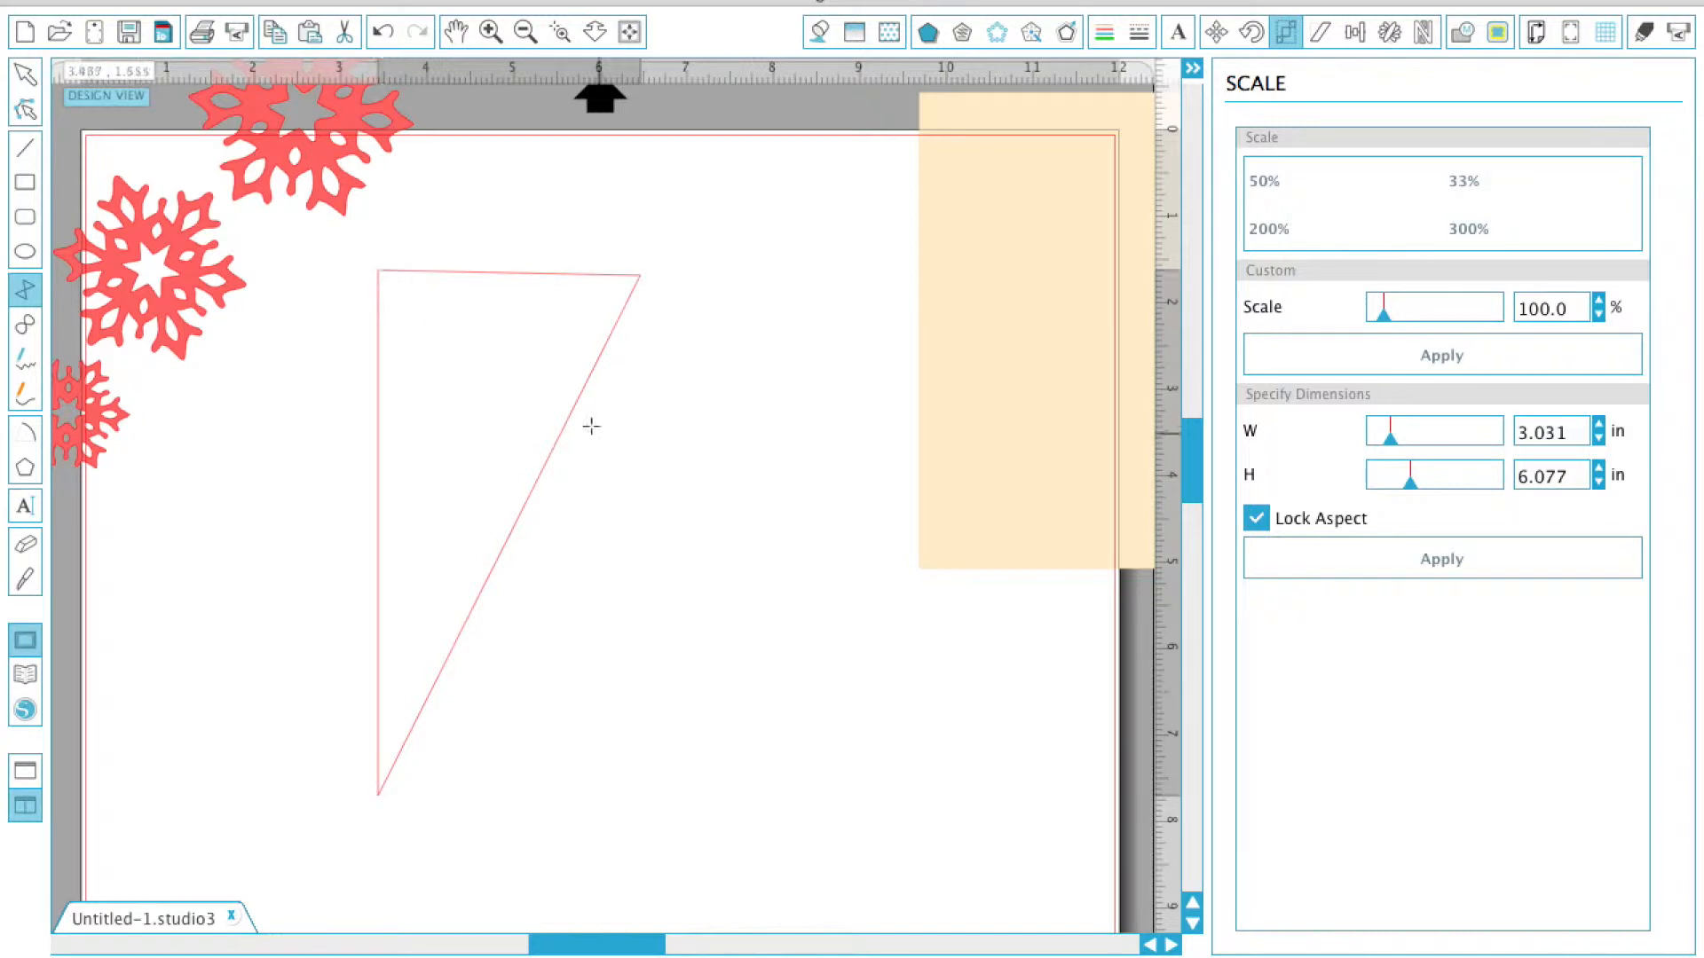
- Move the triangle's upper-right corner point slightly up and outward to level its top edge
{"action": "left_click", "coordinate": [21, 76]}
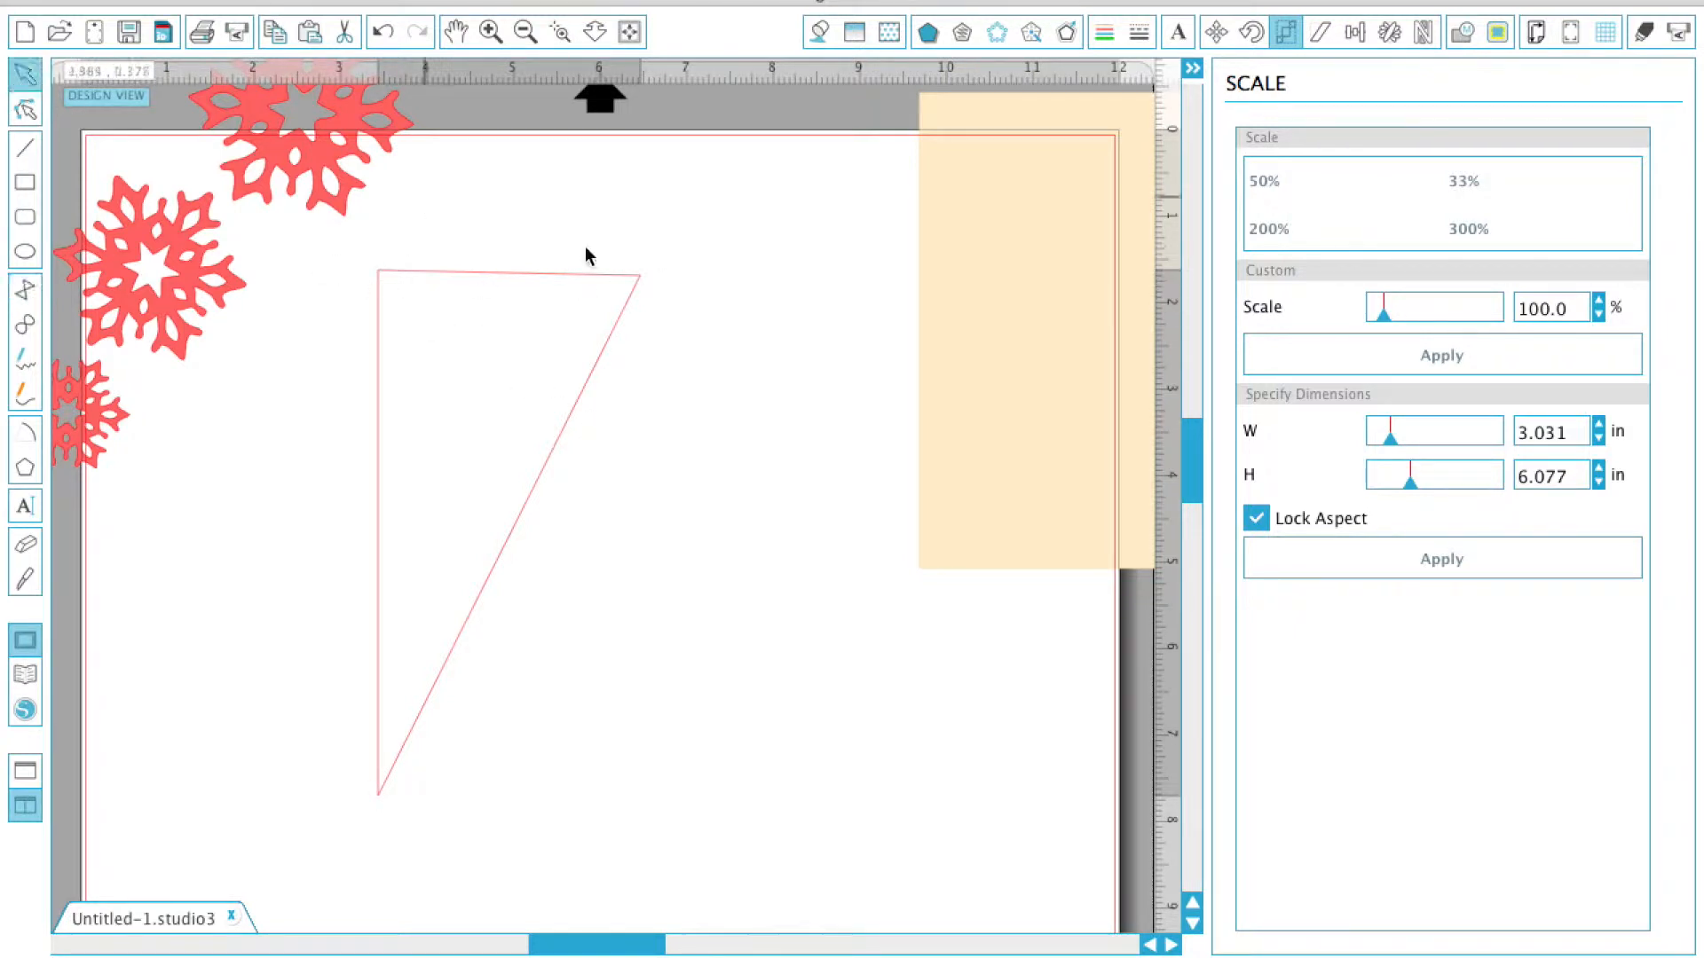
{"action": "left_click", "coordinate": [643, 283]}
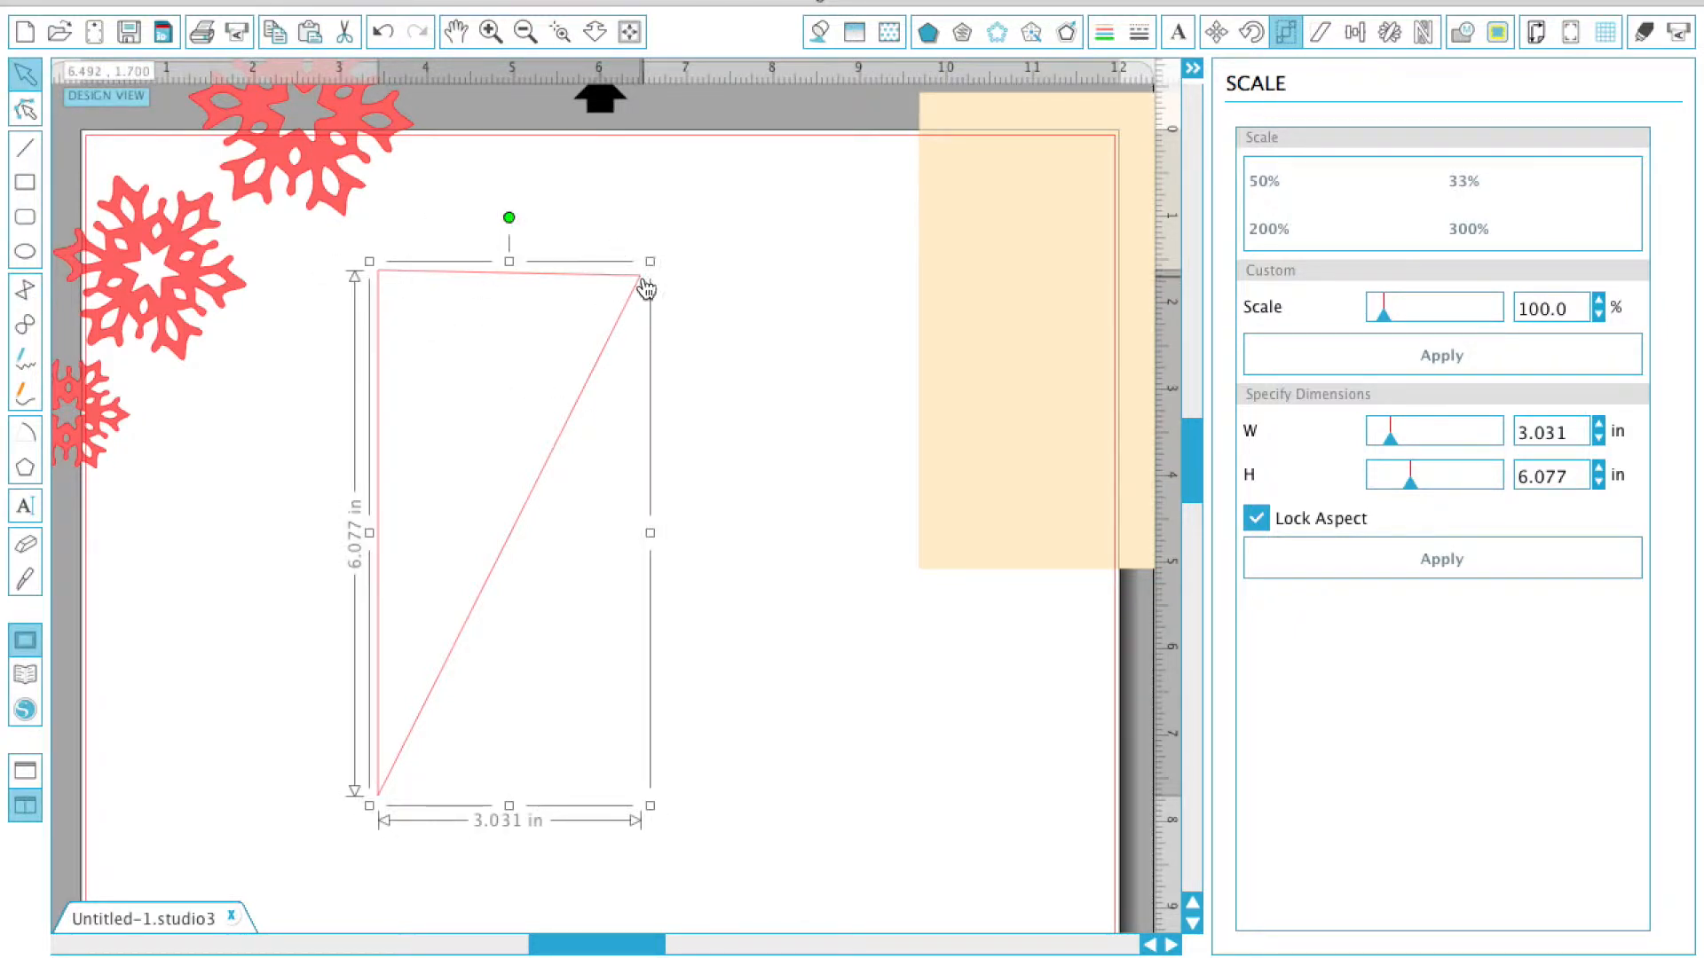
{"action": "double_click", "coordinate": [638, 278]}
{"action": "left_click_drag", "start_coordinate": [639, 275], "coordinate": [645, 272]}
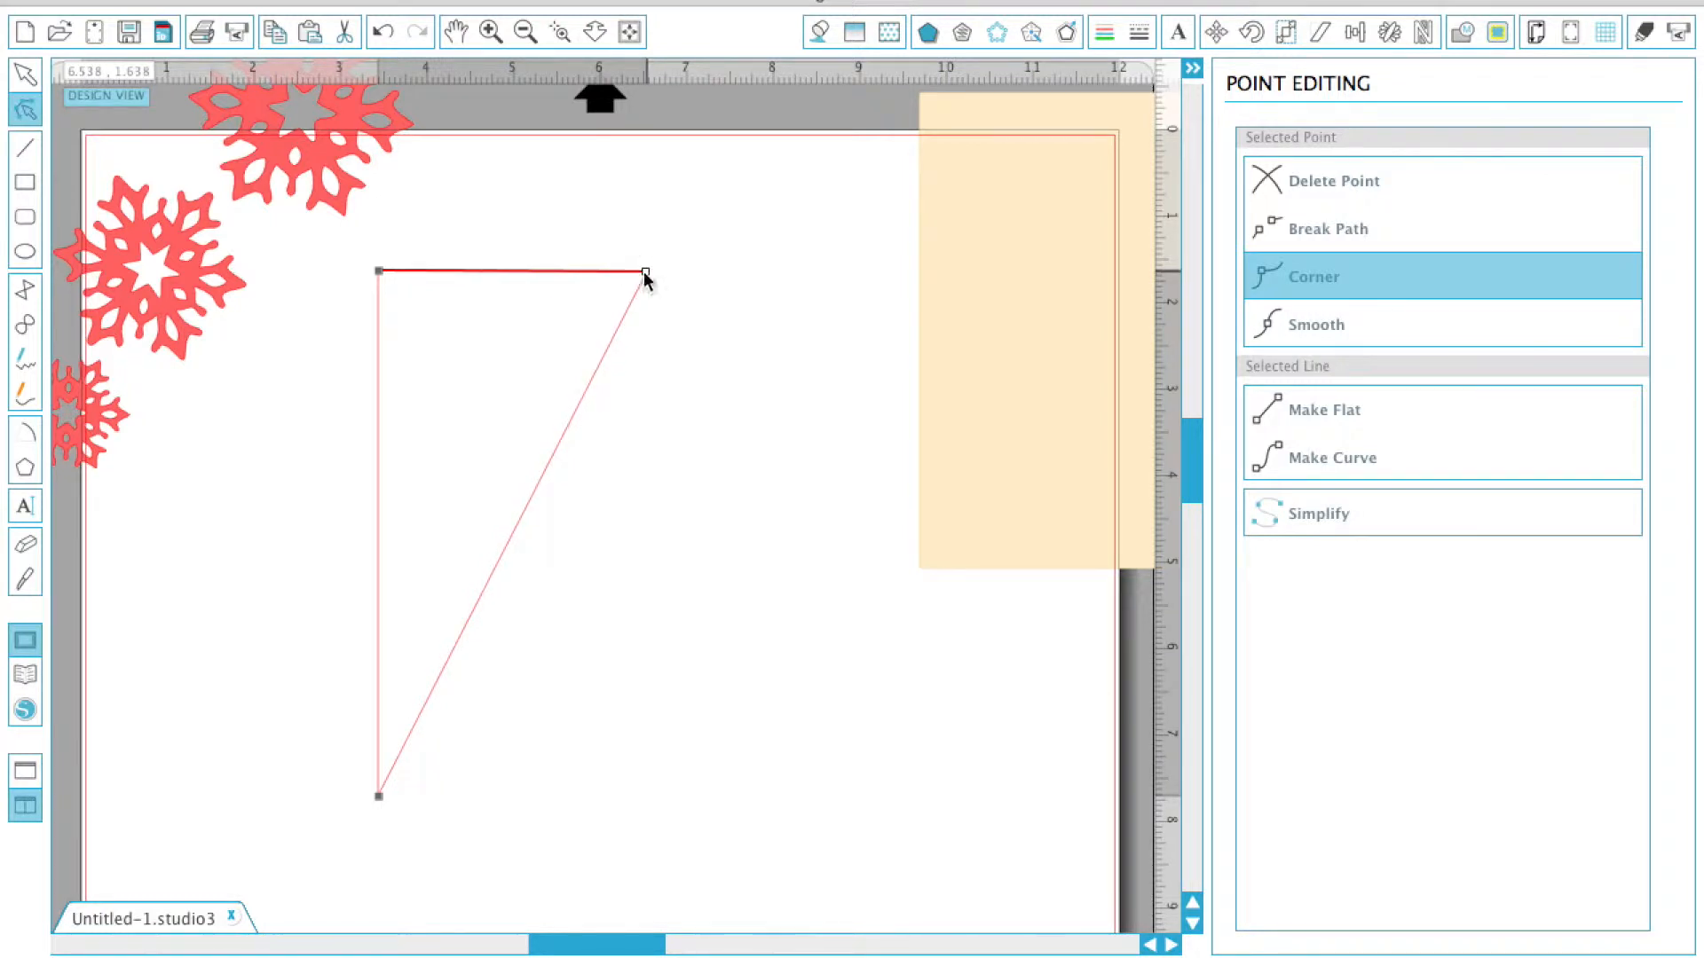
{"action": "left_click", "coordinate": [763, 487]}
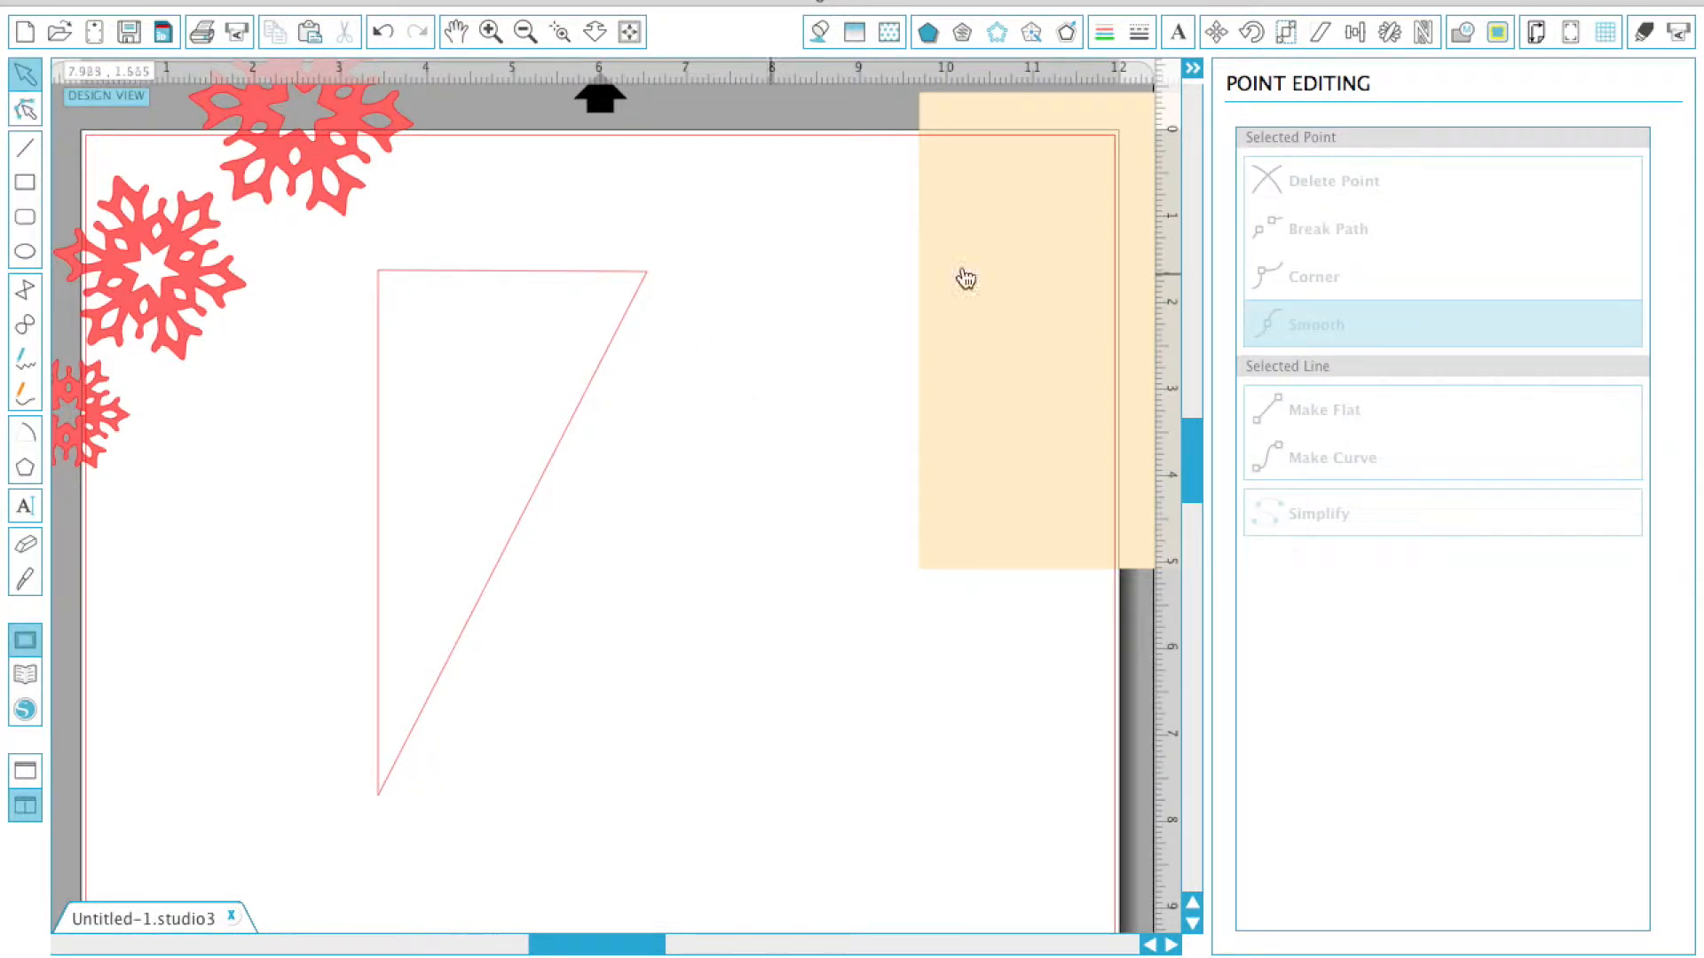
- Place the card rectangle behind the triangle, shrink the triangle to fit the card's height, and align their left edges
{"action": "left_click_drag", "start_coordinate": [1012, 285], "coordinate": [499, 437]}
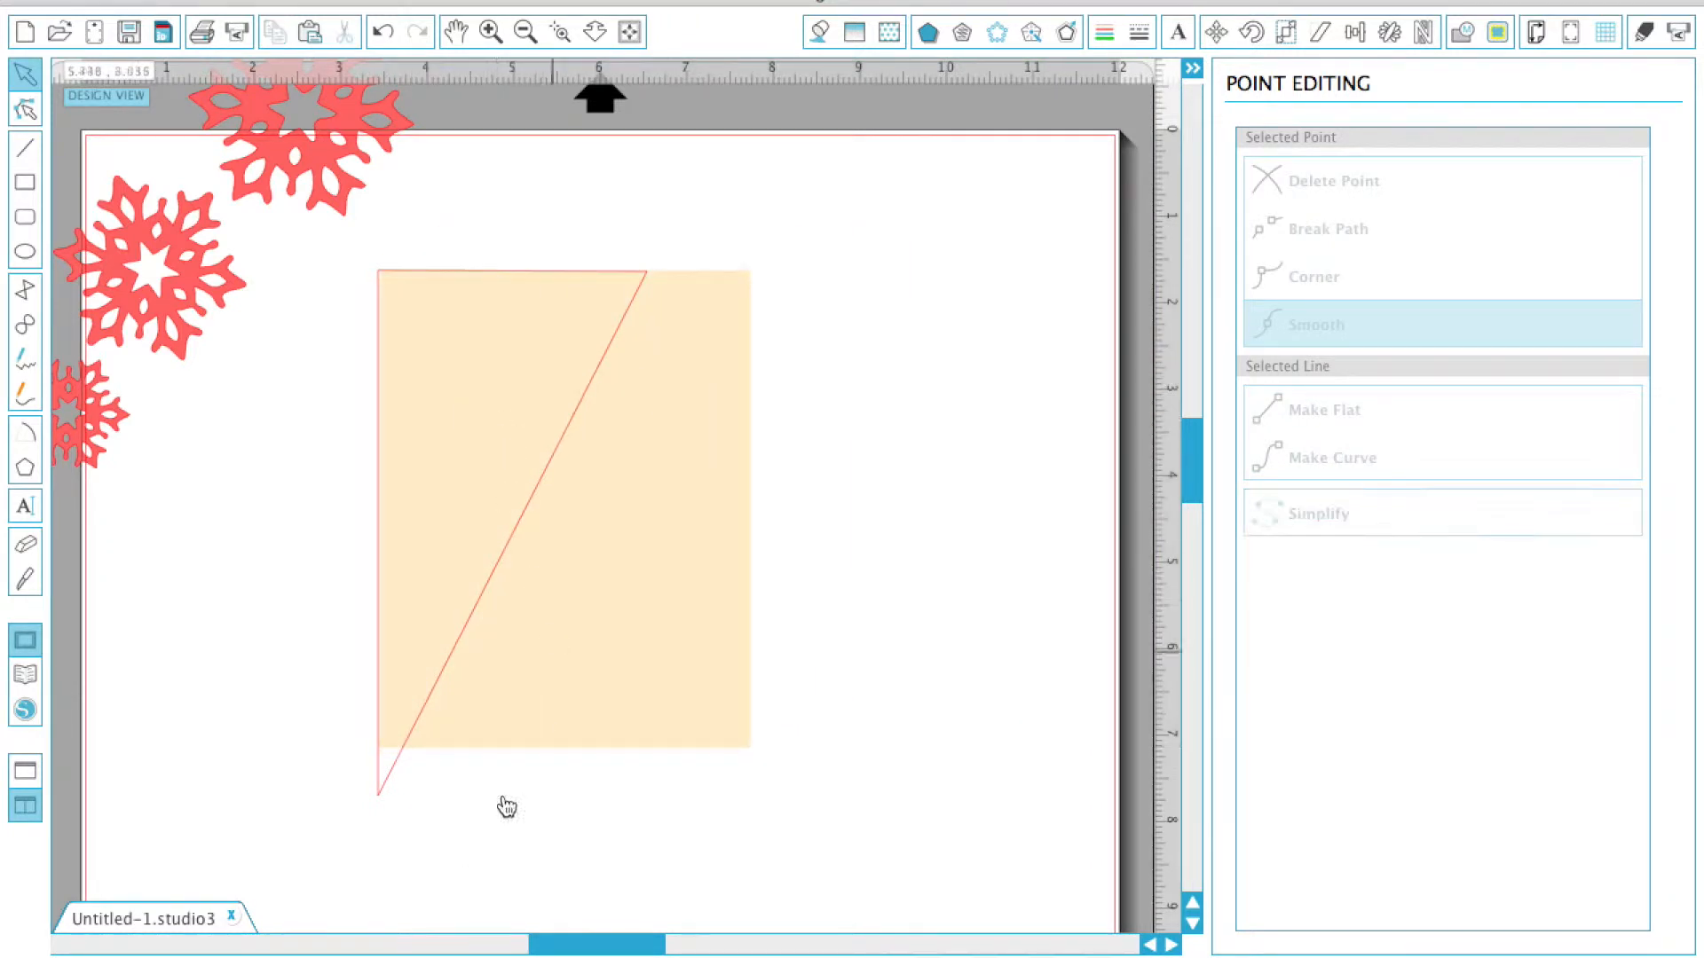
{"action": "left_click", "coordinate": [382, 792]}
{"action": "left_click_drag", "start_coordinate": [369, 804], "coordinate": [399, 747]}
{"action": "left_click", "coordinate": [510, 552]}
{"action": "mouse_move", "coordinate": [510, 552]}
{"action": "left_mouse_down"}
{"action": "mouse_move", "coordinate": [486, 550]}
{"action": "mouse_move", "coordinate": [536, 553]}
{"action": "left_mouse_up"}
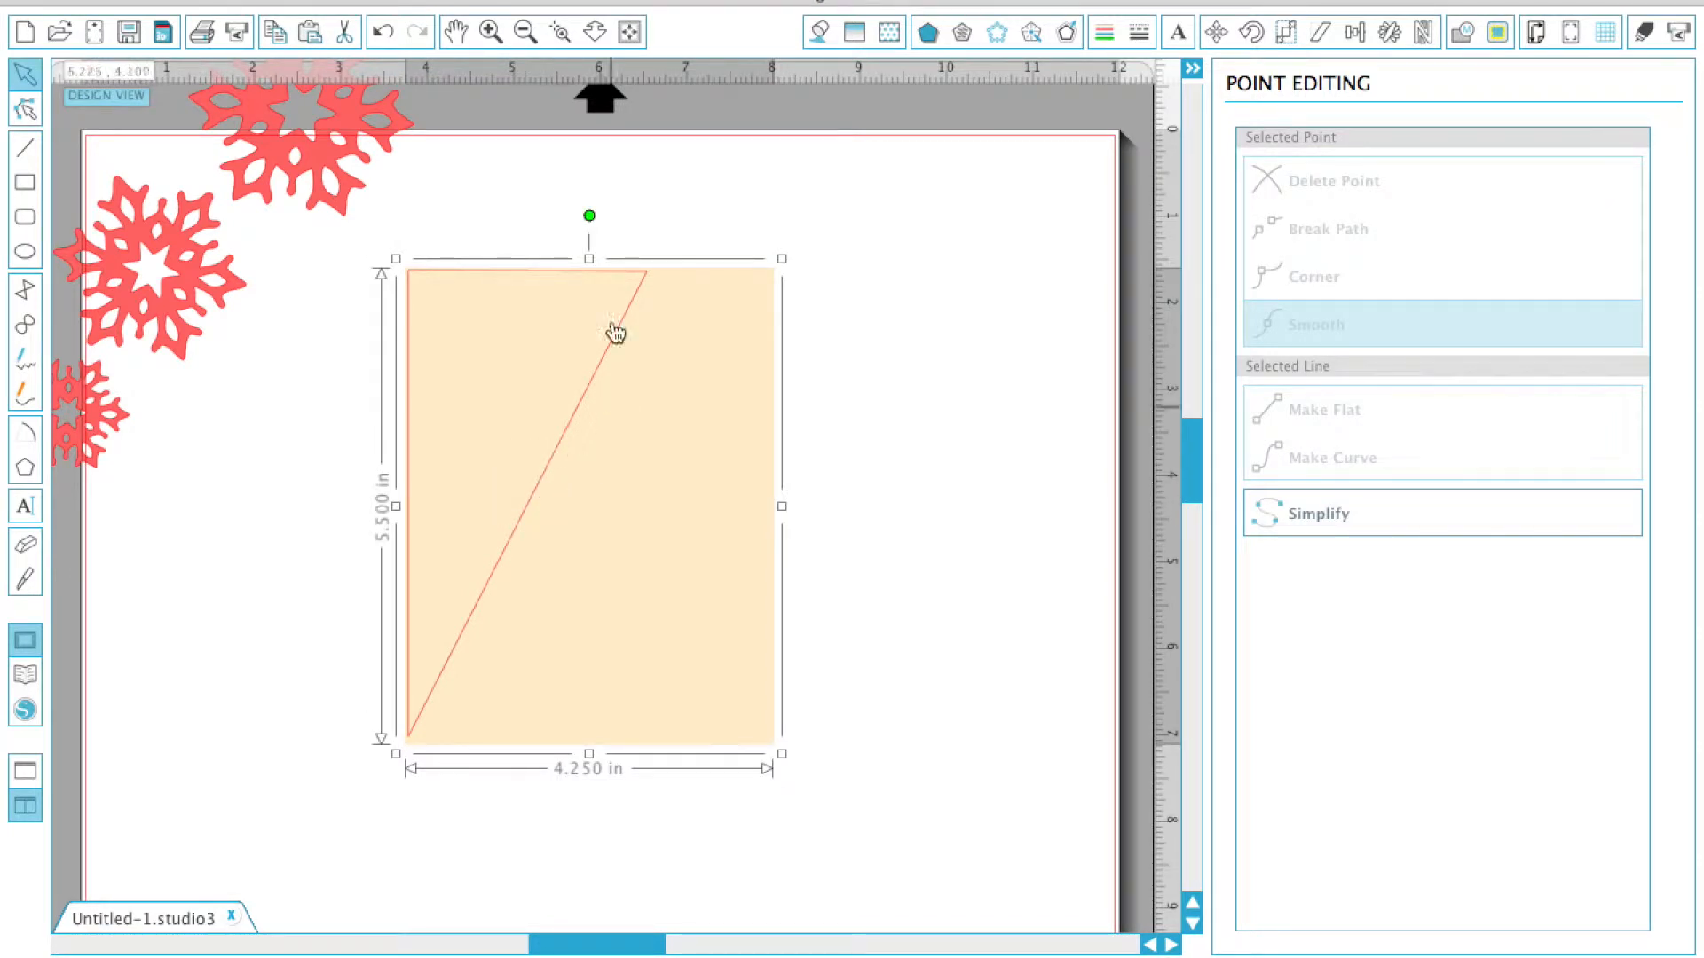
- Widen the triangle toward the right and align the card rectangle behind it again
{"action": "left_click_drag", "start_coordinate": [641, 293], "coordinate": [766, 295]}
{"action": "left_click", "coordinate": [411, 381]}
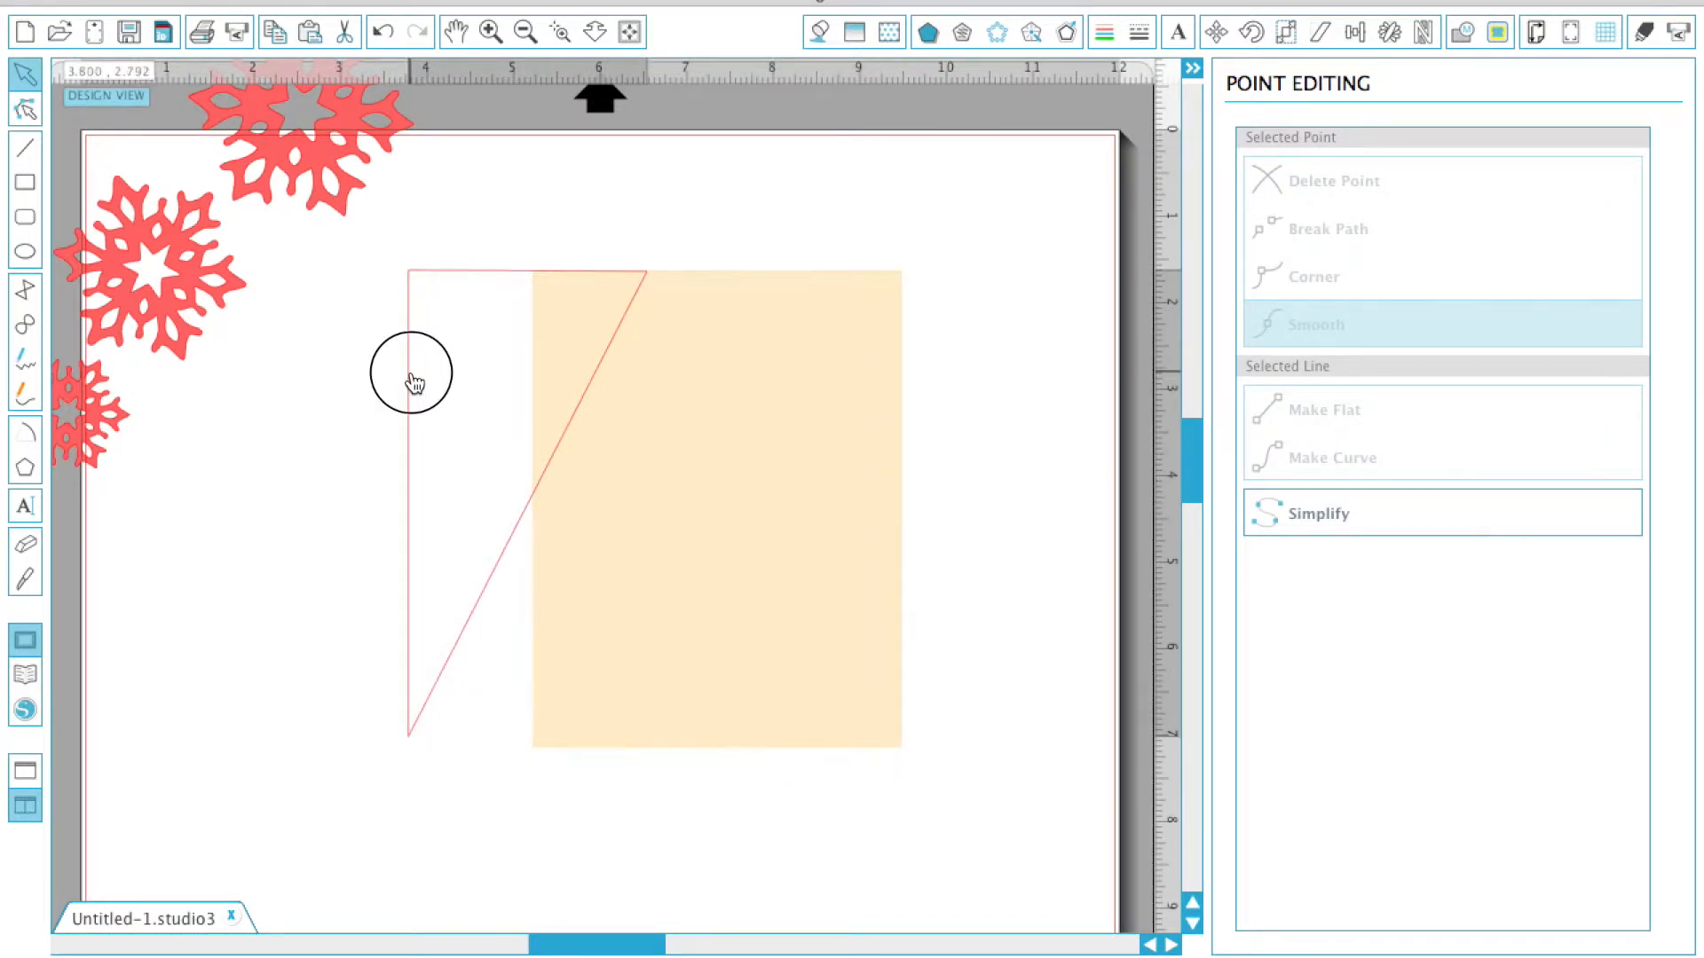
{"action": "left_click_drag", "start_coordinate": [657, 504], "coordinate": [701, 504]}
{"action": "left_click_drag", "start_coordinate": [593, 447], "coordinate": [461, 444]}
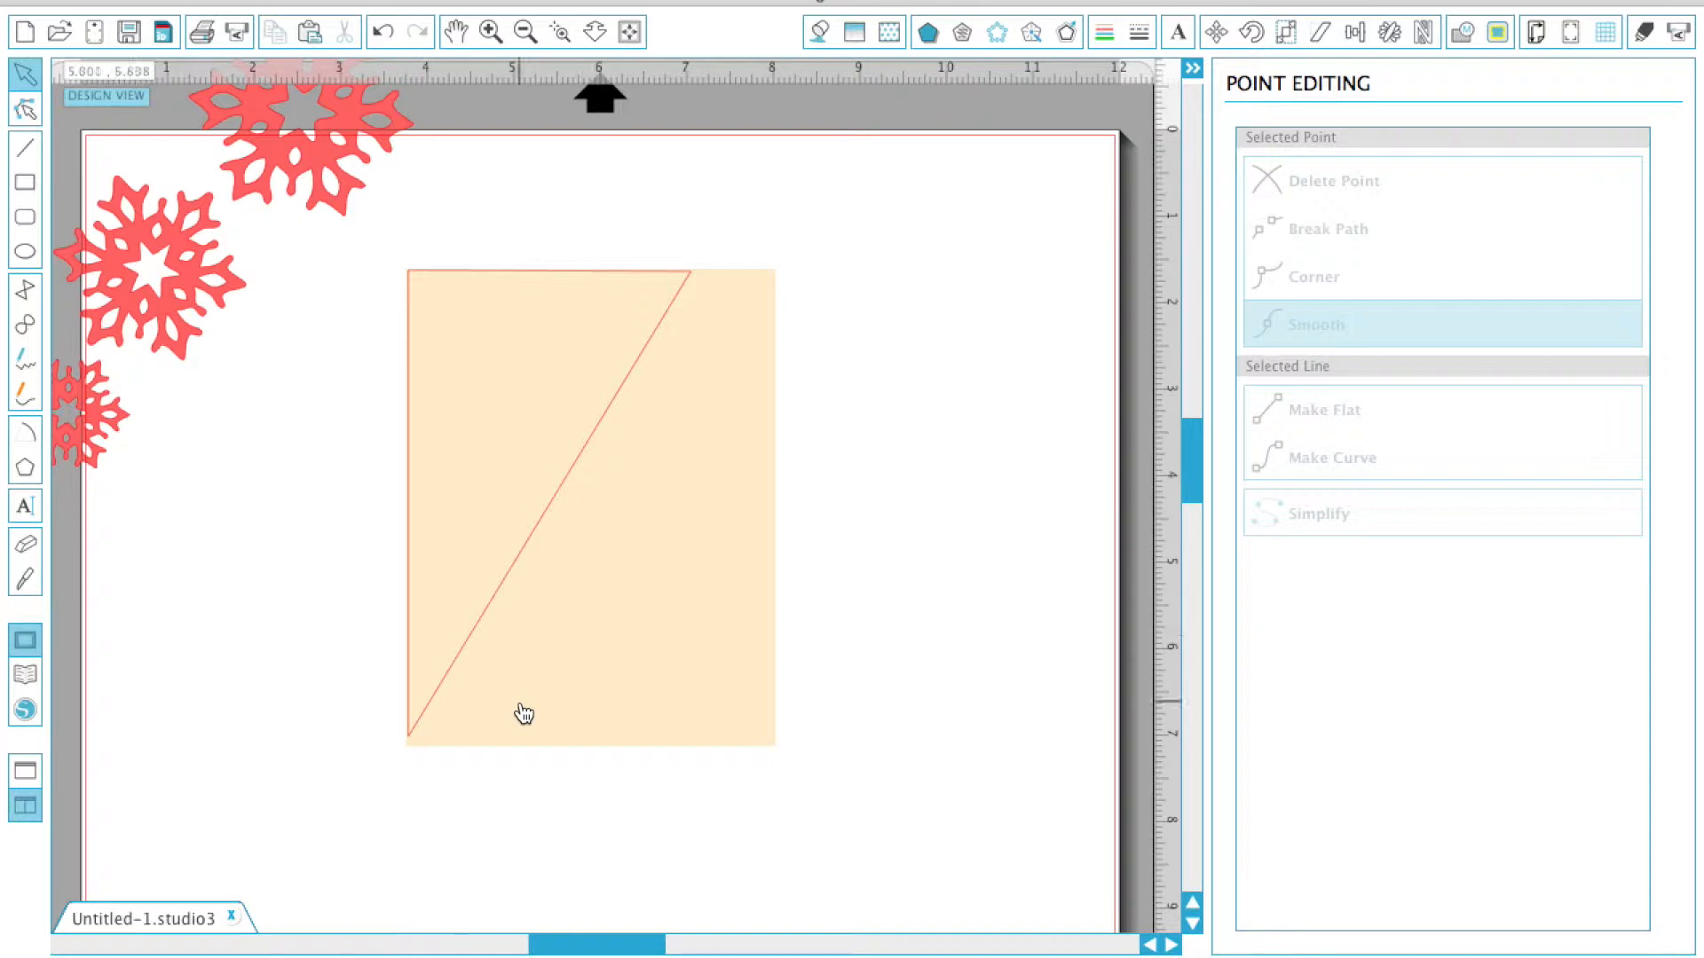
- Move the card rectangle aside to the page's right edge and shift the triangle slightly down and left
{"action": "left_click_drag", "start_coordinate": [611, 585], "coordinate": [1083, 476]}
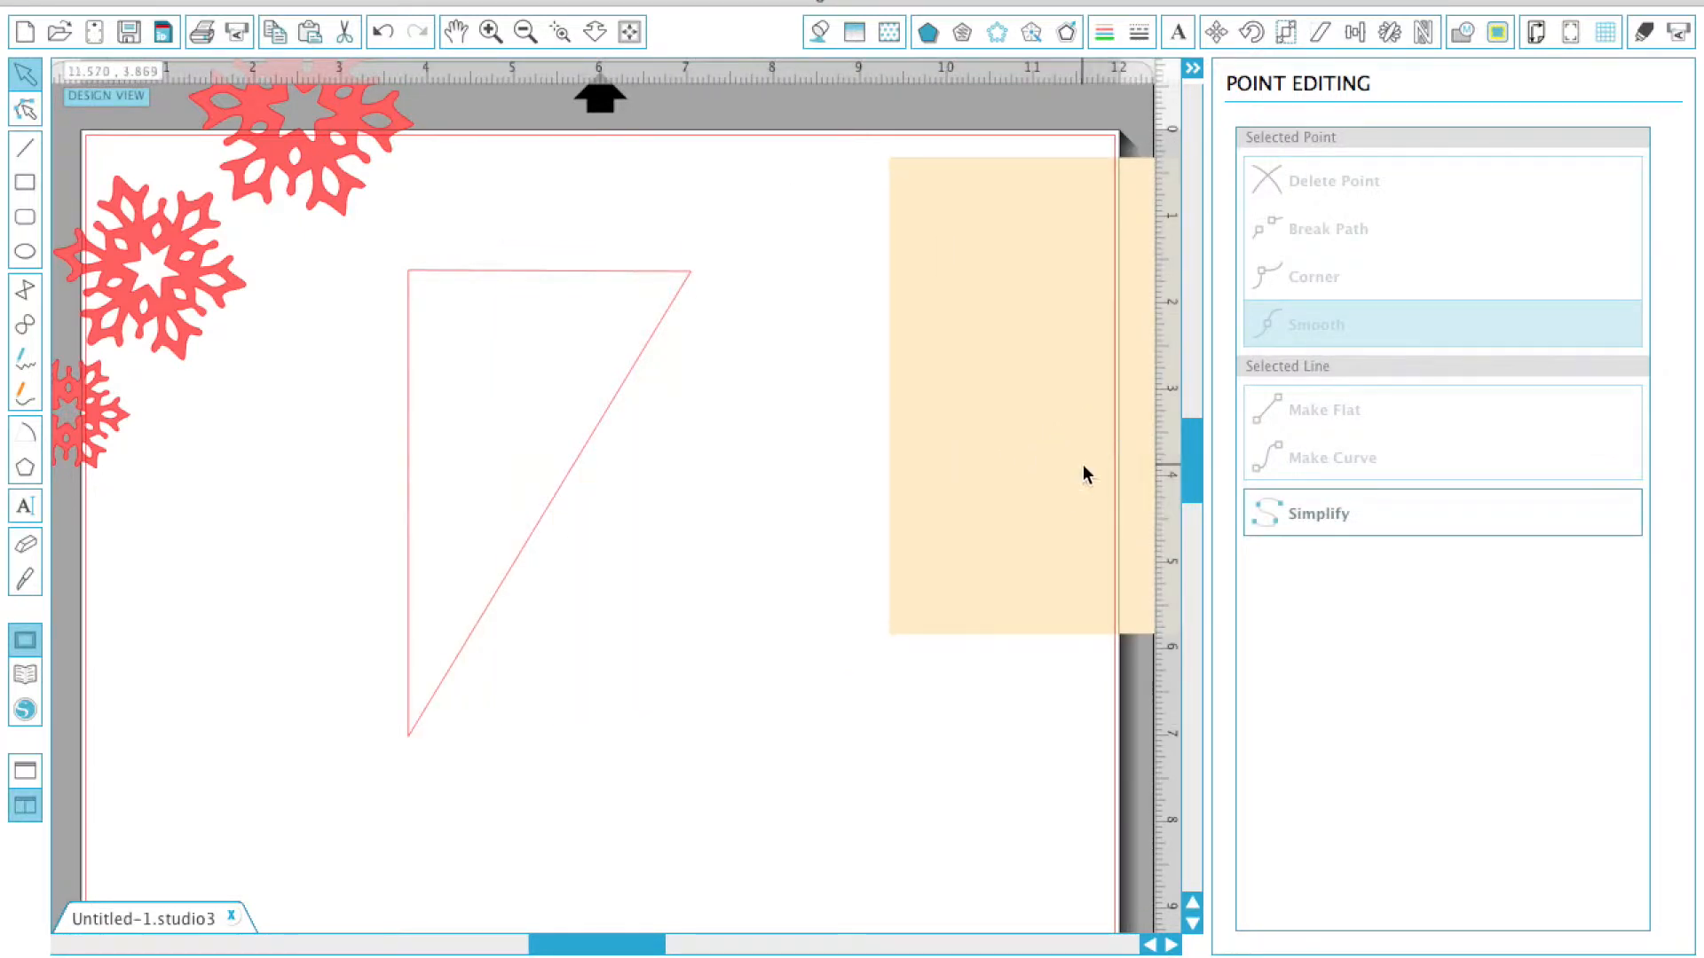
{"action": "left_click", "coordinate": [444, 296]}
{"action": "left_click_drag", "start_coordinate": [444, 296], "coordinate": [415, 318]}
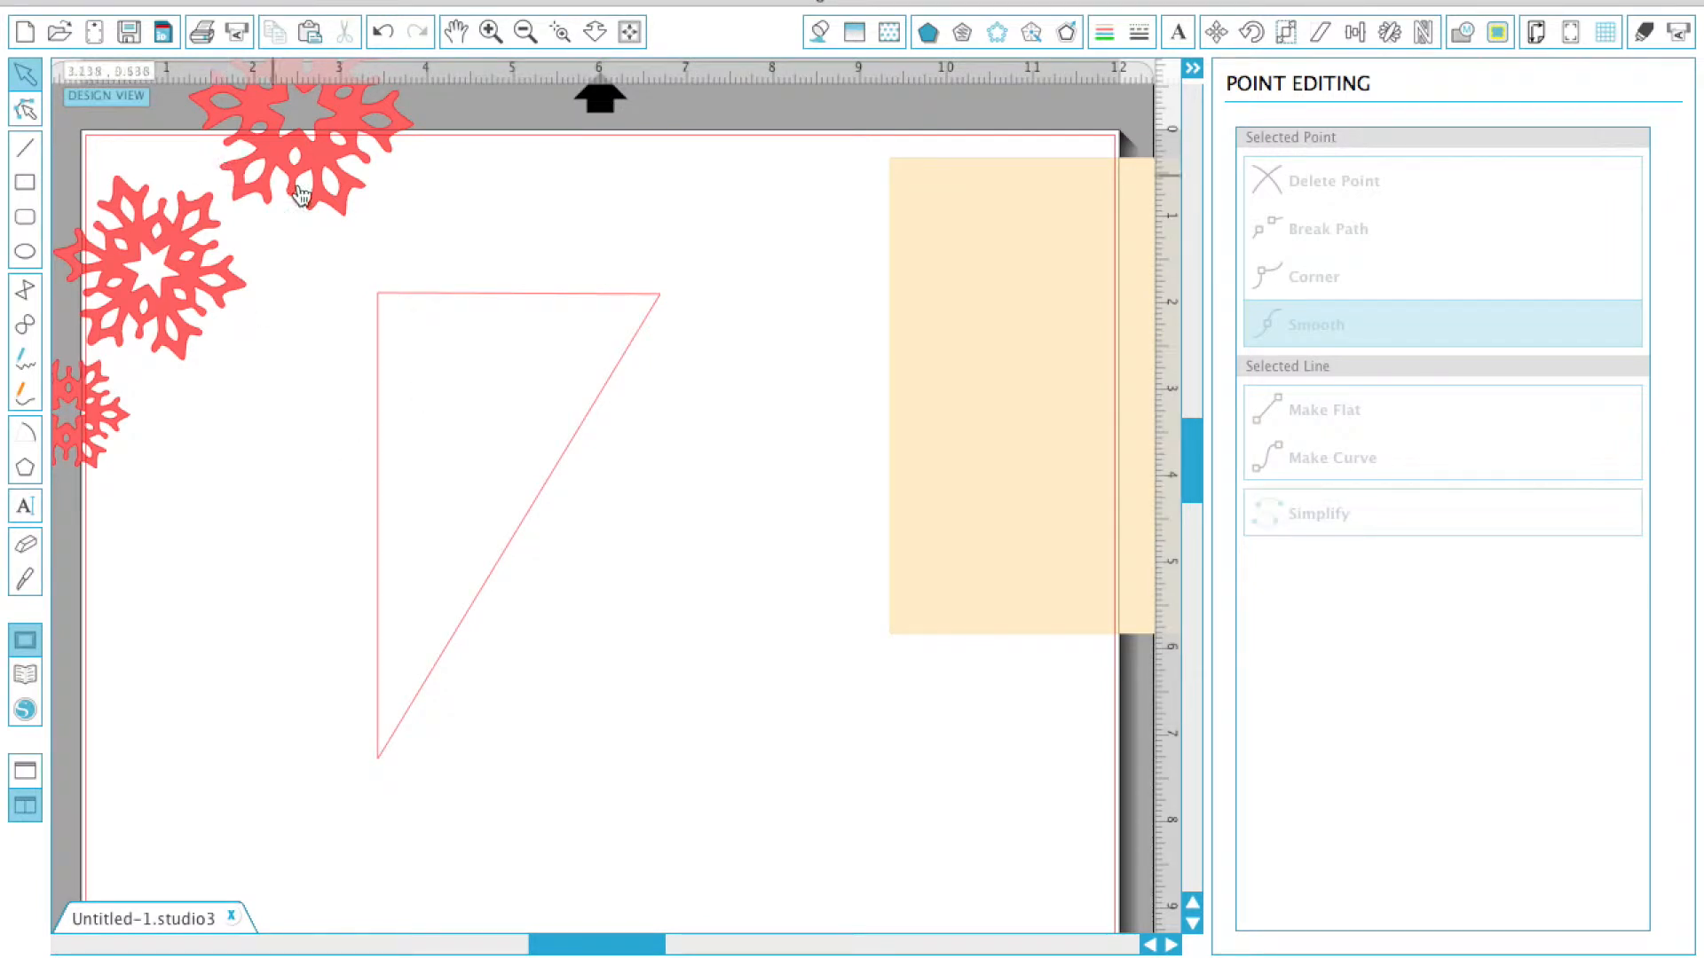
- Place the medium, small and large snowflakes from bottom to top along the triangle's slanted edge
{"action": "left_click_drag", "start_coordinate": [143, 342], "coordinate": [424, 759]}
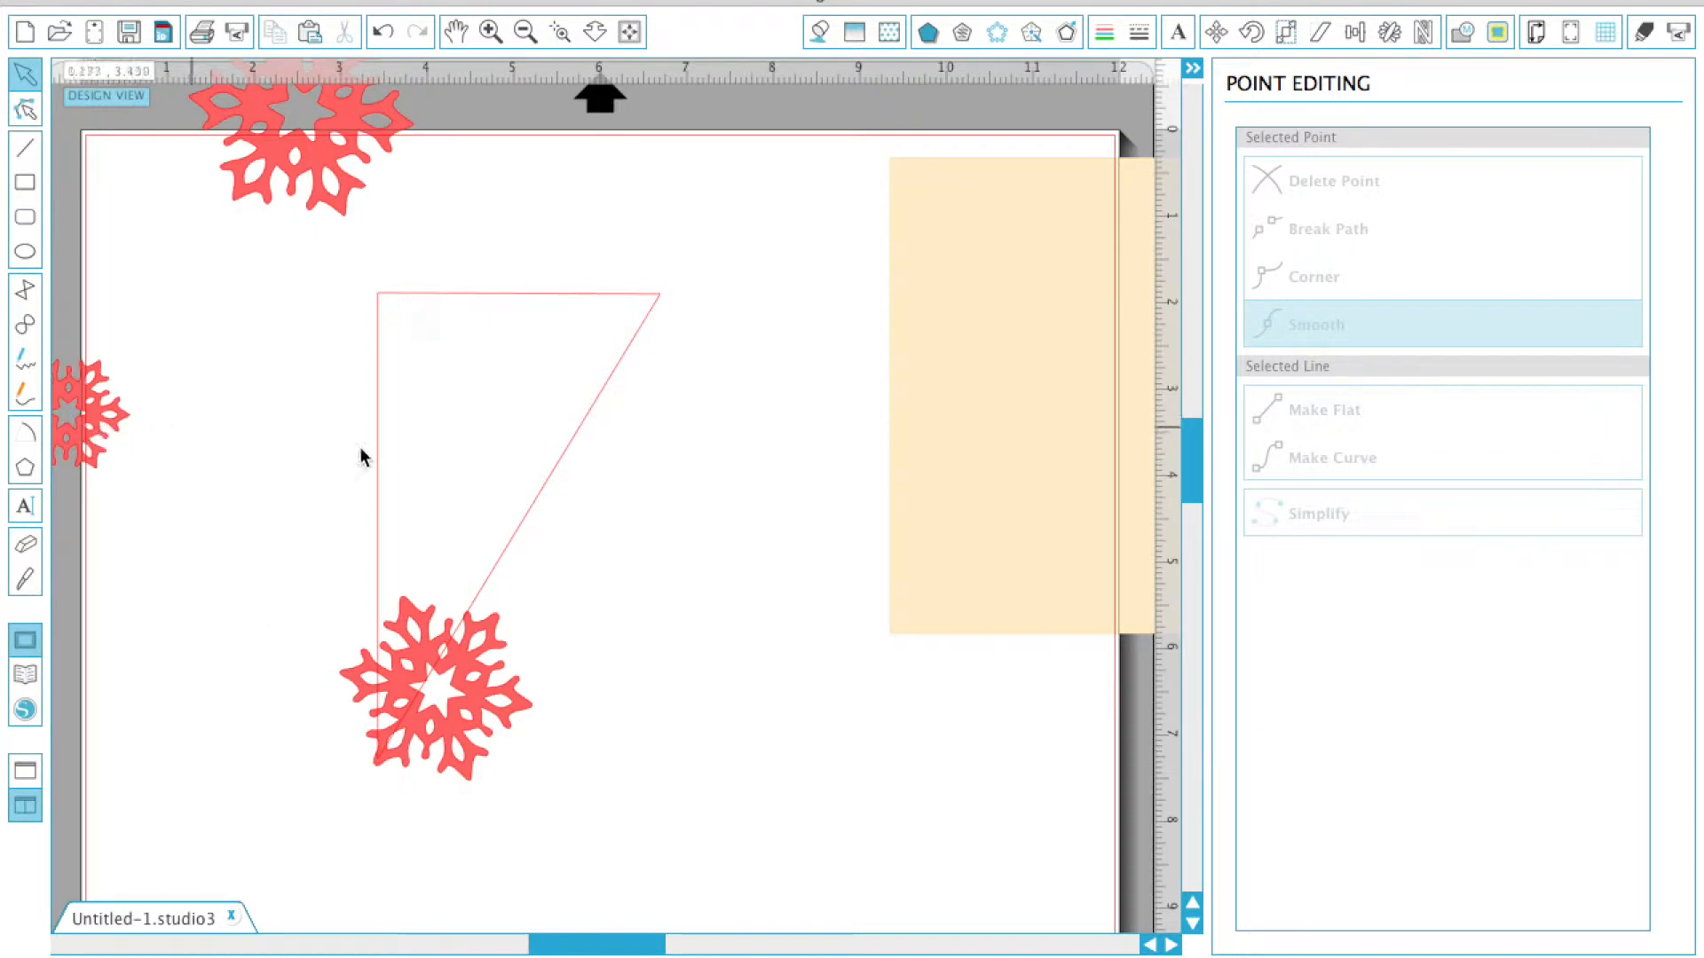
{"action": "left_click_drag", "start_coordinate": [93, 401], "coordinate": [548, 532]}
{"action": "left_click", "coordinate": [358, 221]}
{"action": "left_click_drag", "start_coordinate": [353, 133], "coordinate": [678, 402]}
- Fine-tune the snowflakes' positions along the slanted edge and rotate the large one slightly
{"action": "left_click_drag", "start_coordinate": [541, 551], "coordinate": [522, 531]}
{"action": "left_click_drag", "start_coordinate": [476, 644], "coordinate": [487, 643]}
{"action": "left_click_drag", "start_coordinate": [551, 551], "coordinate": [552, 553]}
{"action": "left_click_drag", "start_coordinate": [642, 451], "coordinate": [646, 457]}
{"action": "left_click_drag", "start_coordinate": [737, 265], "coordinate": [756, 301]}
{"action": "left_click_drag", "start_coordinate": [640, 318], "coordinate": [650, 328]}
{"action": "left_click_drag", "start_coordinate": [610, 383], "coordinate": [618, 445]}
{"action": "left_click", "coordinate": [707, 387]}
- Align the card rectangle behind the design, nudge the snowflakes to fit it, and move the card aside again
{"action": "left_click_drag", "start_coordinate": [1040, 348], "coordinate": [533, 481]}
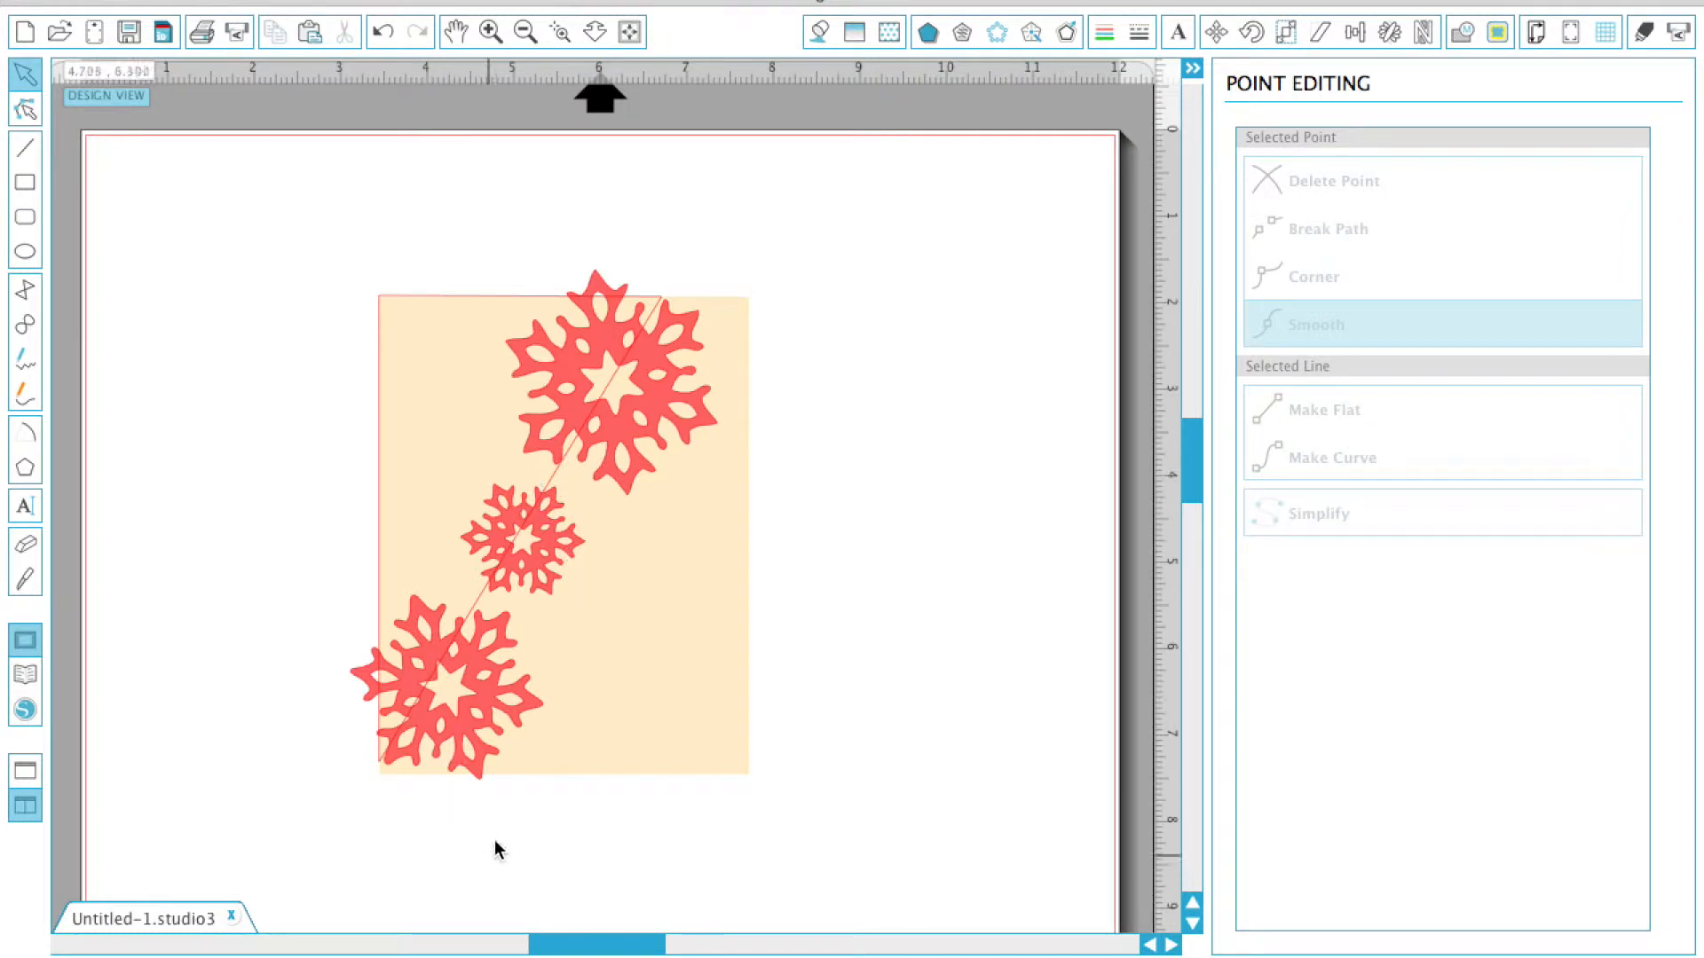
{"action": "left_click_drag", "start_coordinate": [465, 724], "coordinate": [463, 705]}
{"action": "left_click_drag", "start_coordinate": [531, 563], "coordinate": [533, 572]}
{"action": "left_click_drag", "start_coordinate": [627, 424], "coordinate": [629, 424]}
{"action": "left_click", "coordinate": [162, 545]}
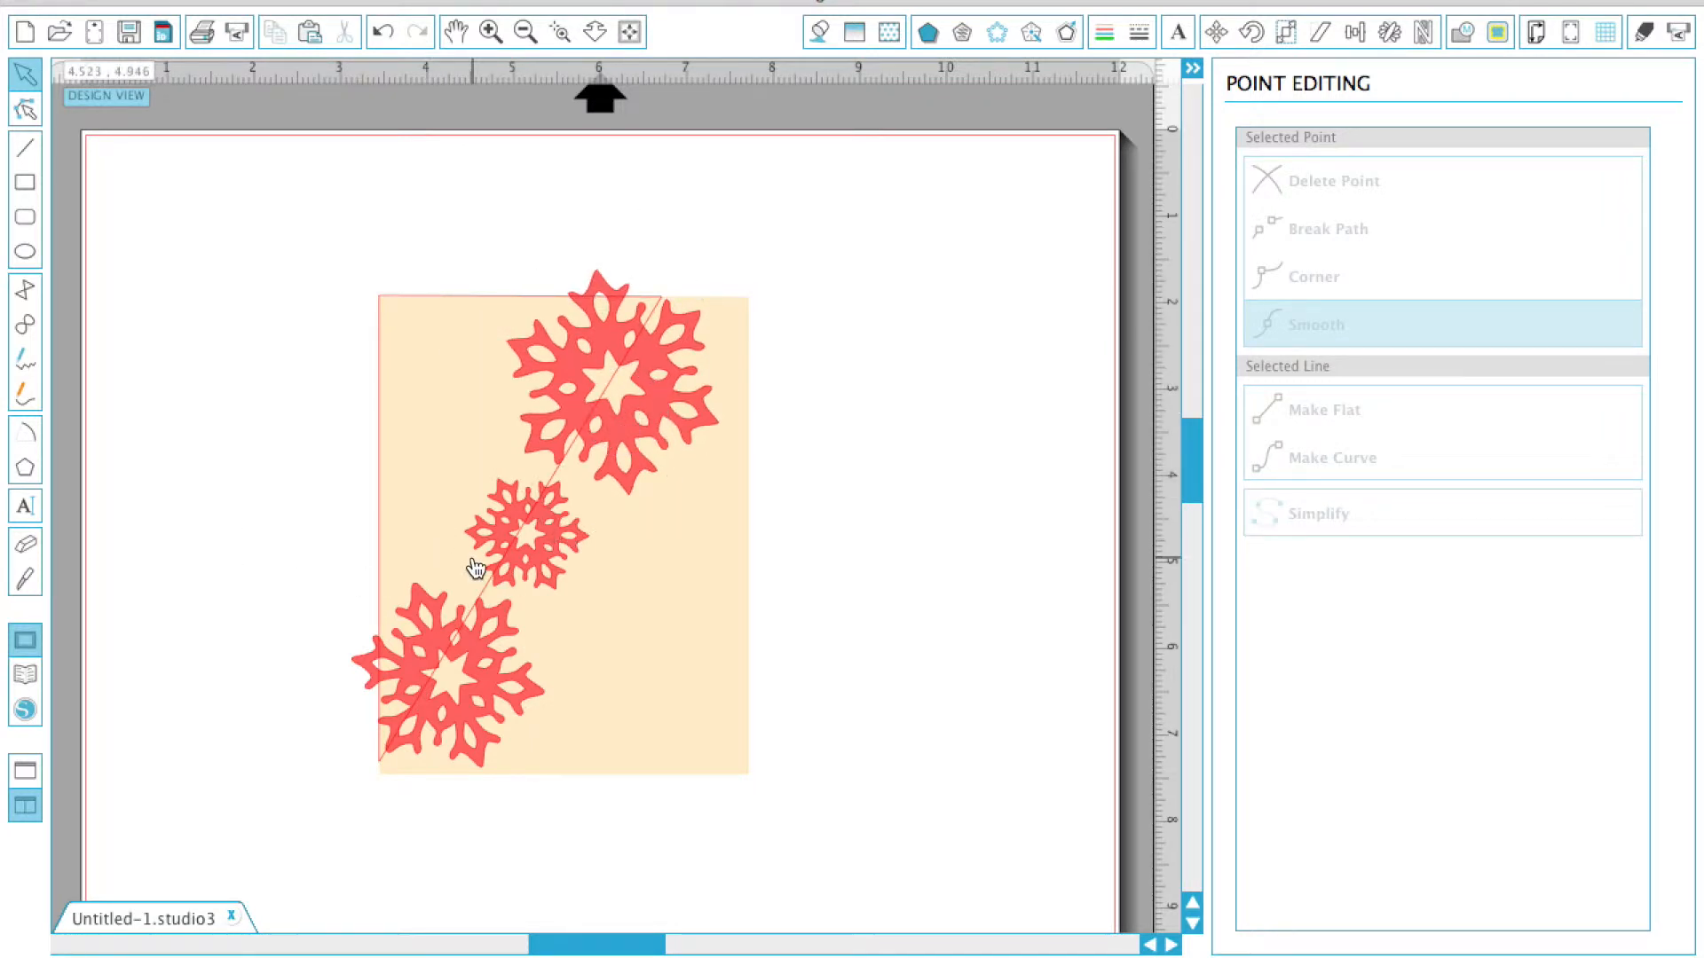
{"action": "left_click_drag", "start_coordinate": [696, 513], "coordinate": [1189, 494]}
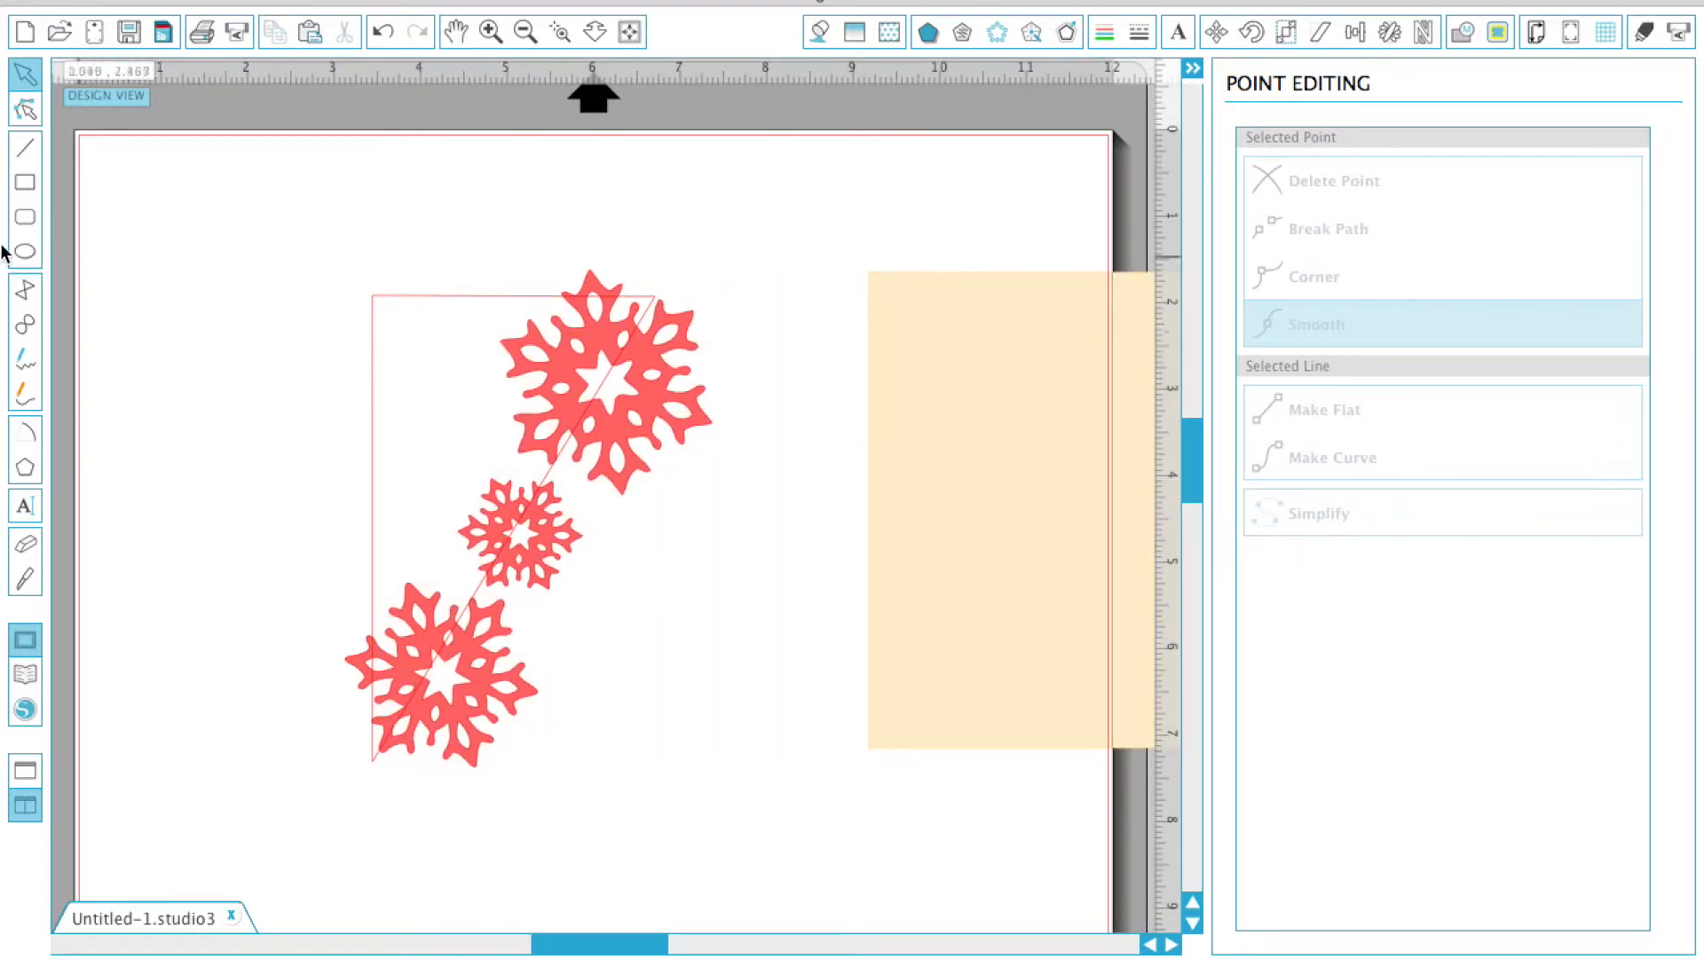
- Cut the large snowflake along the triangle's top edge with the Straight knife
{"action": "left_click", "coordinate": [559, 33]}
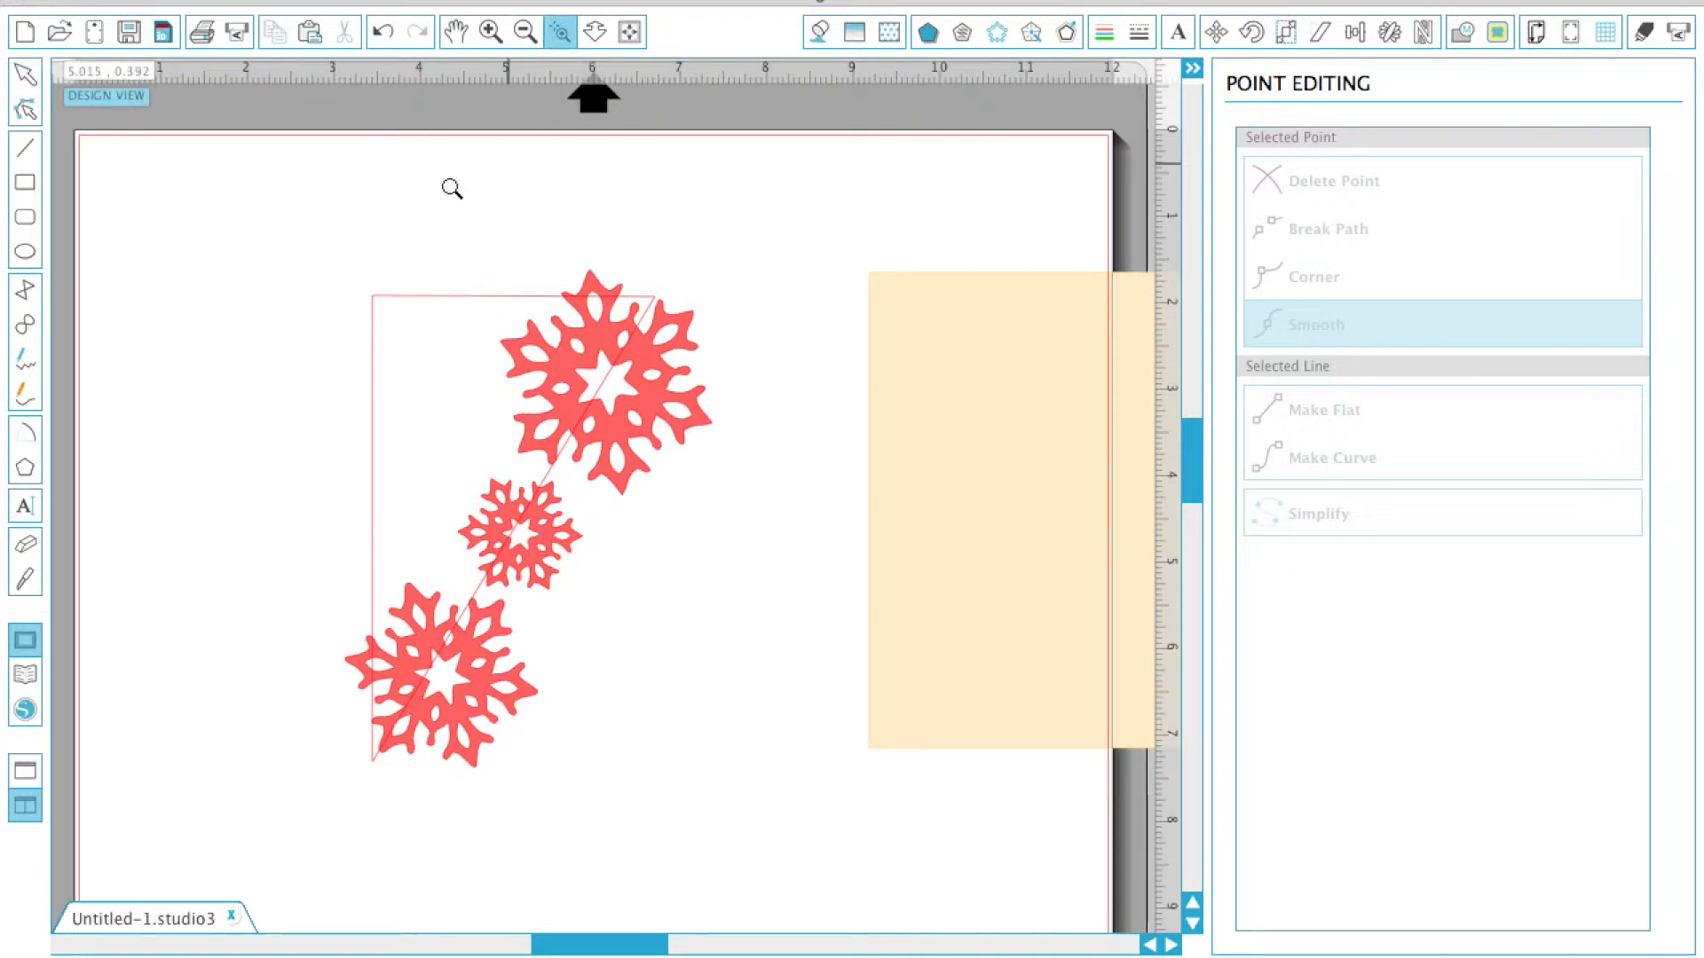
{"action": "left_click_drag", "start_coordinate": [327, 258], "coordinate": [740, 371]}
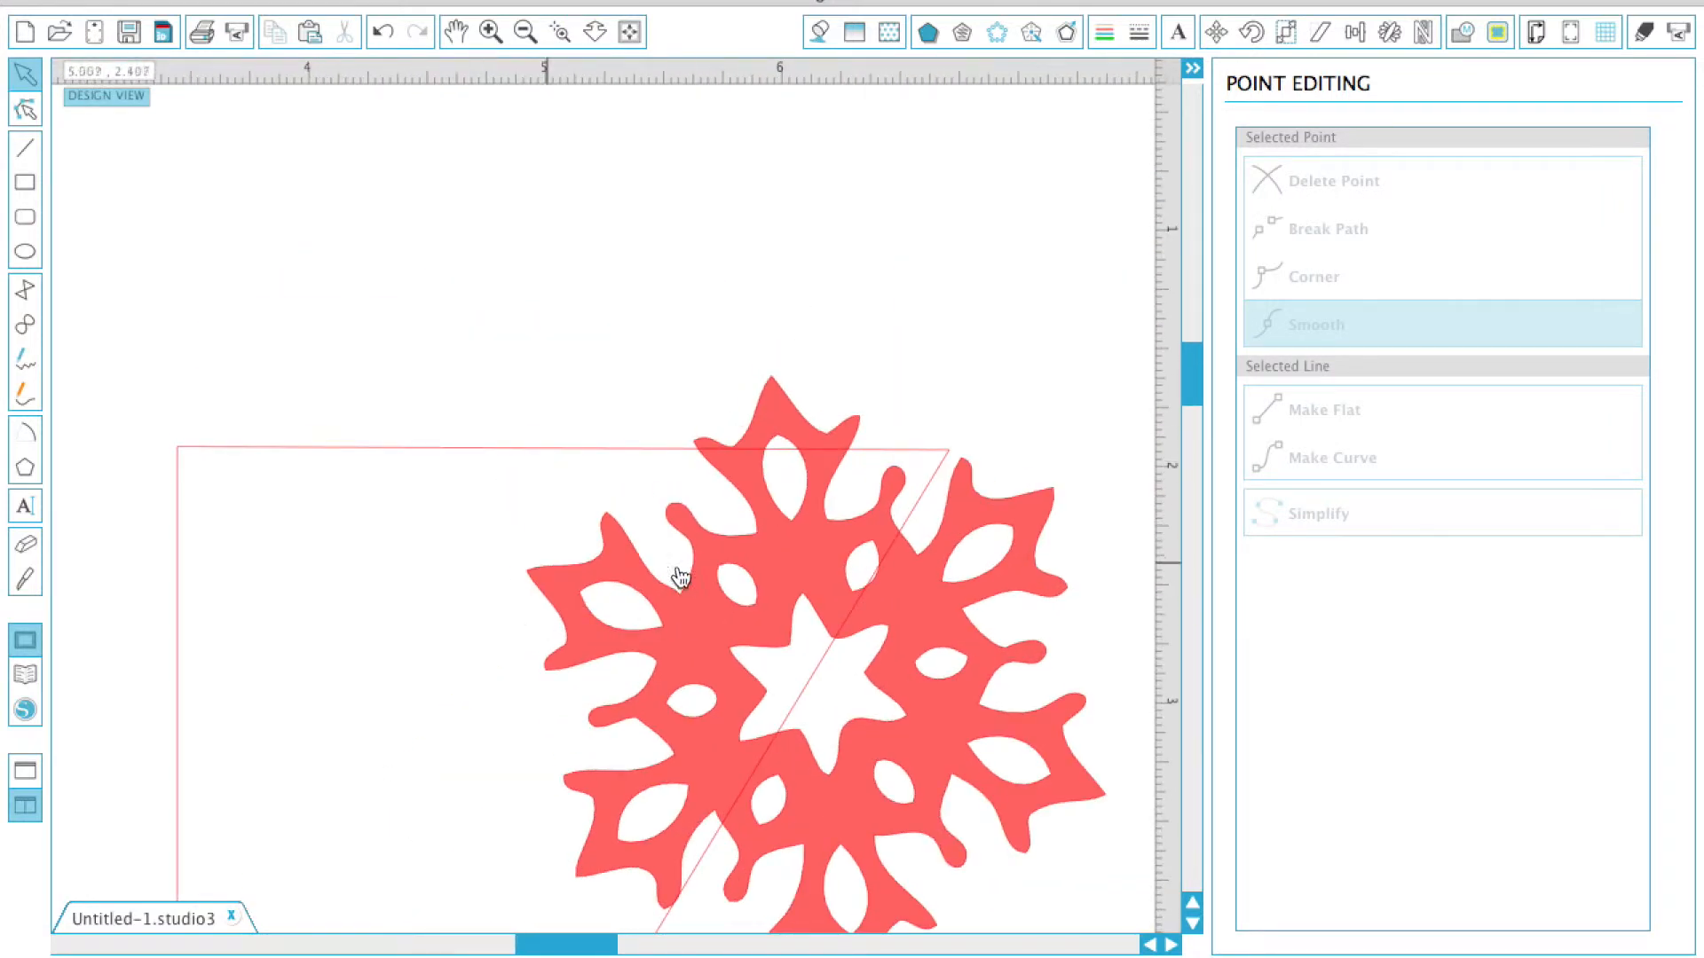
{"action": "left_click_drag", "start_coordinate": [567, 950], "coordinate": [609, 948]}
{"action": "scroll", "coordinate": [429, 770], "scroll_direction": "up", "scroll_amount": 2}
{"action": "scroll", "coordinate": [436, 768], "scroll_direction": "down", "scroll_amount": 1}
{"action": "scroll", "coordinate": [440, 775], "scroll_direction": "down", "scroll_amount": 3}
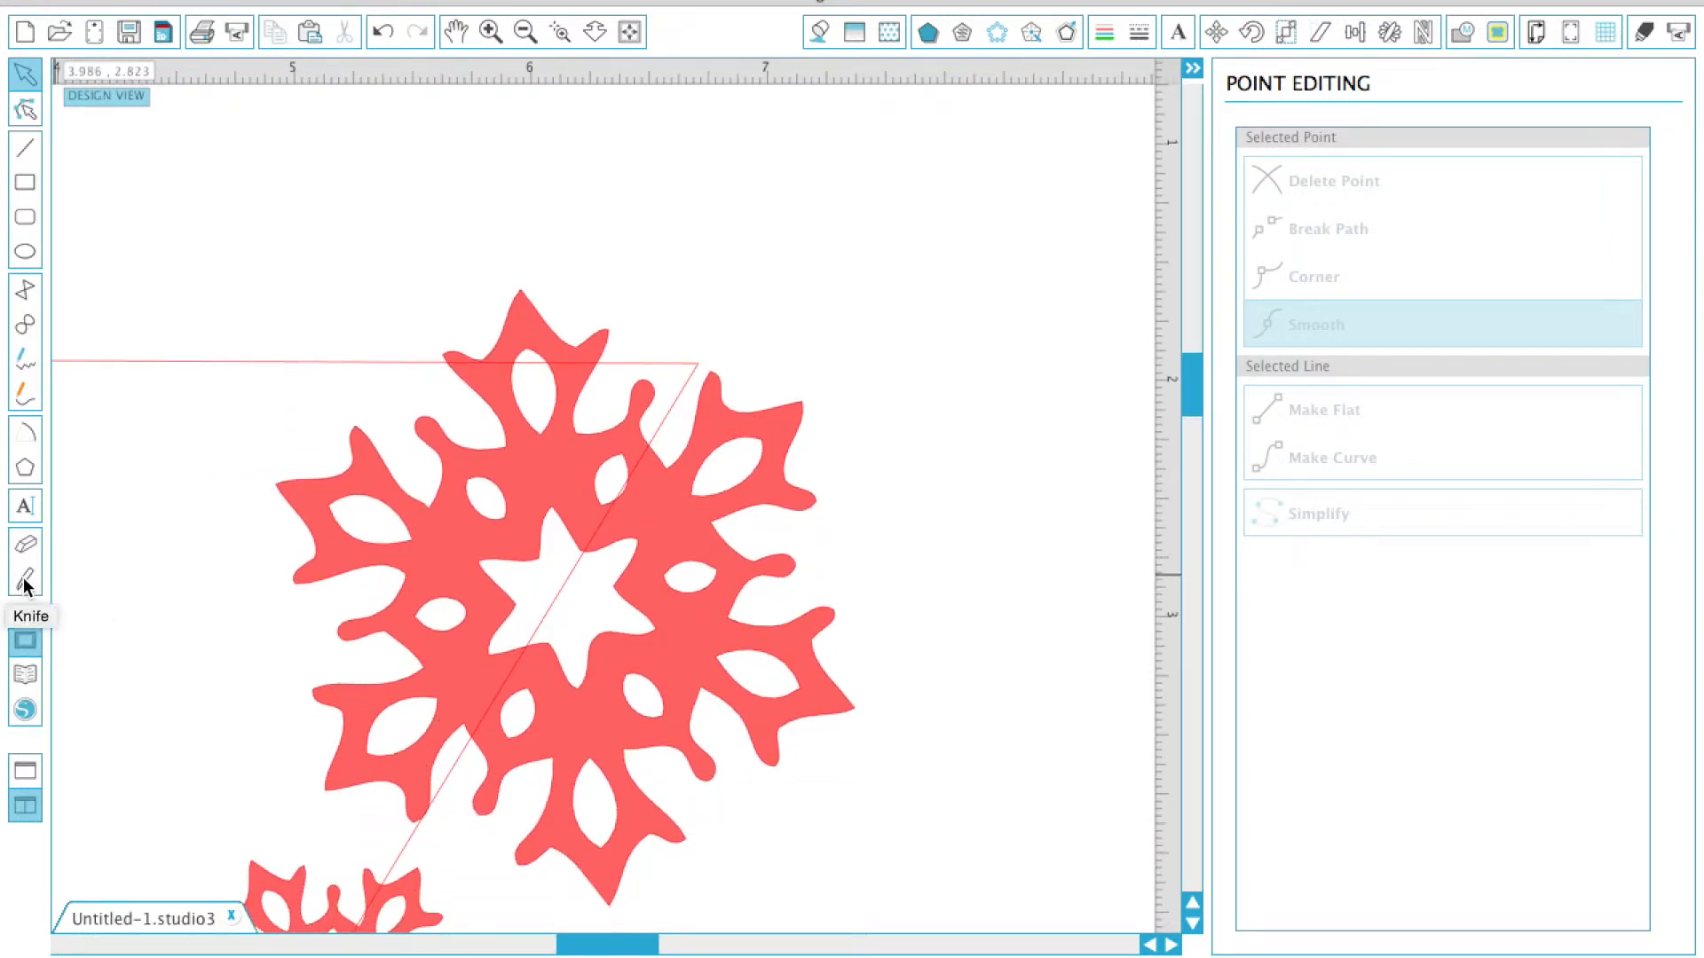
{"action": "left_click", "coordinate": [24, 582]}
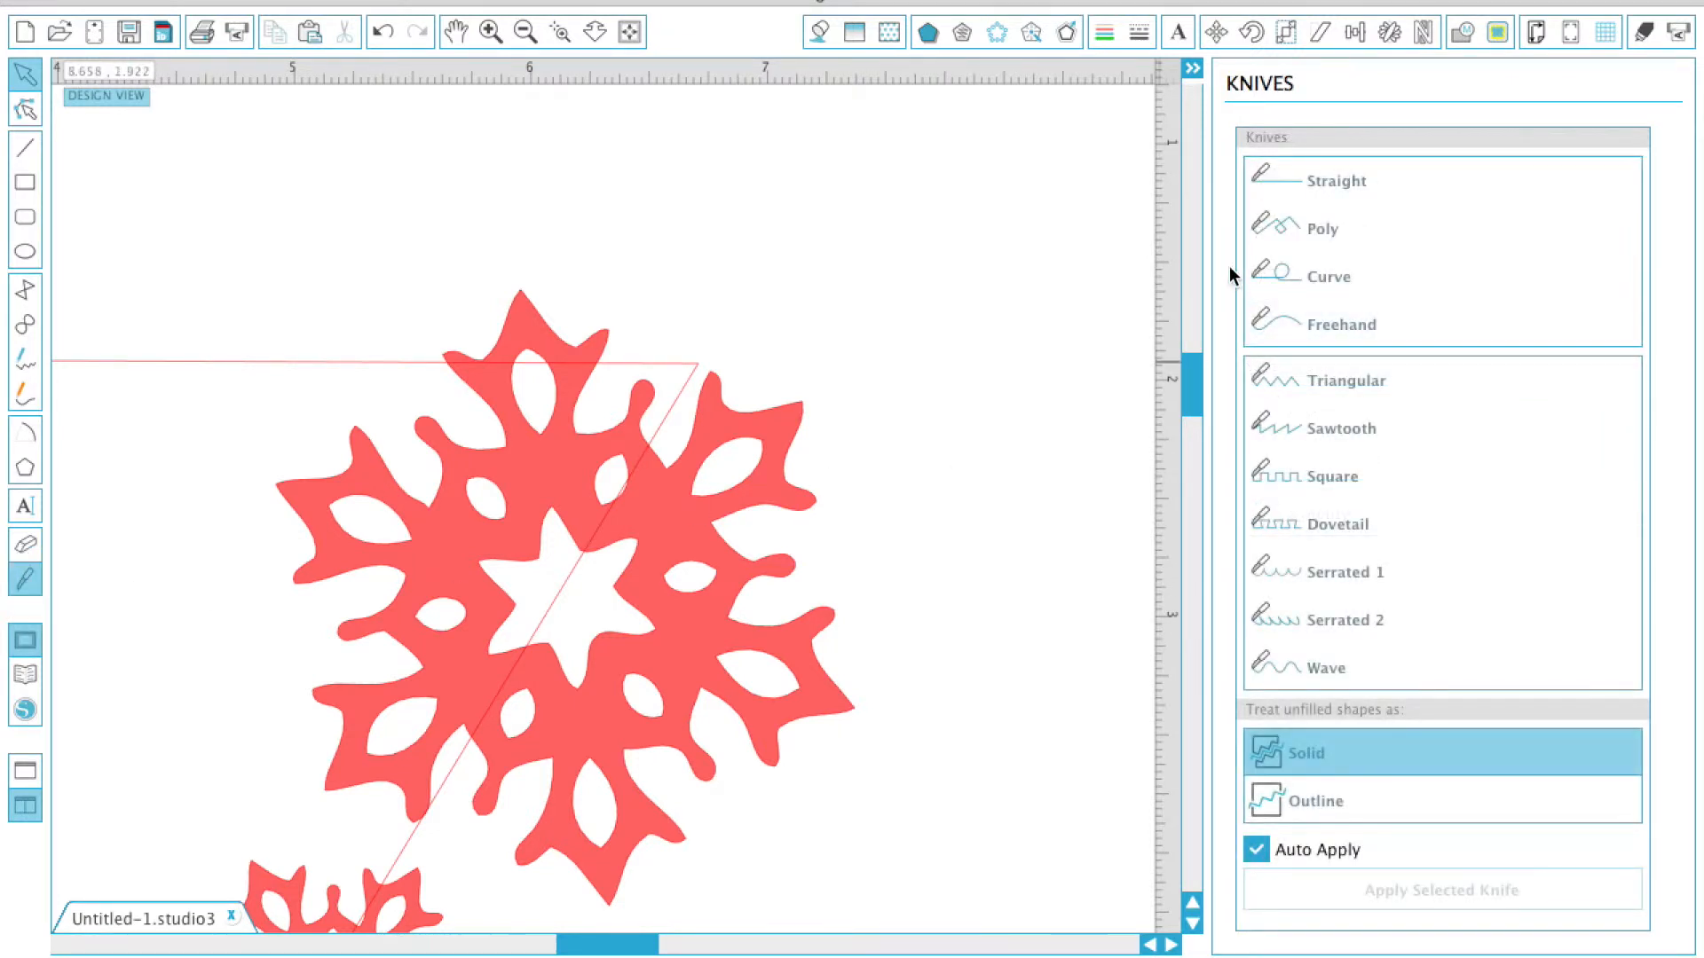
{"action": "left_click", "coordinate": [1267, 184]}
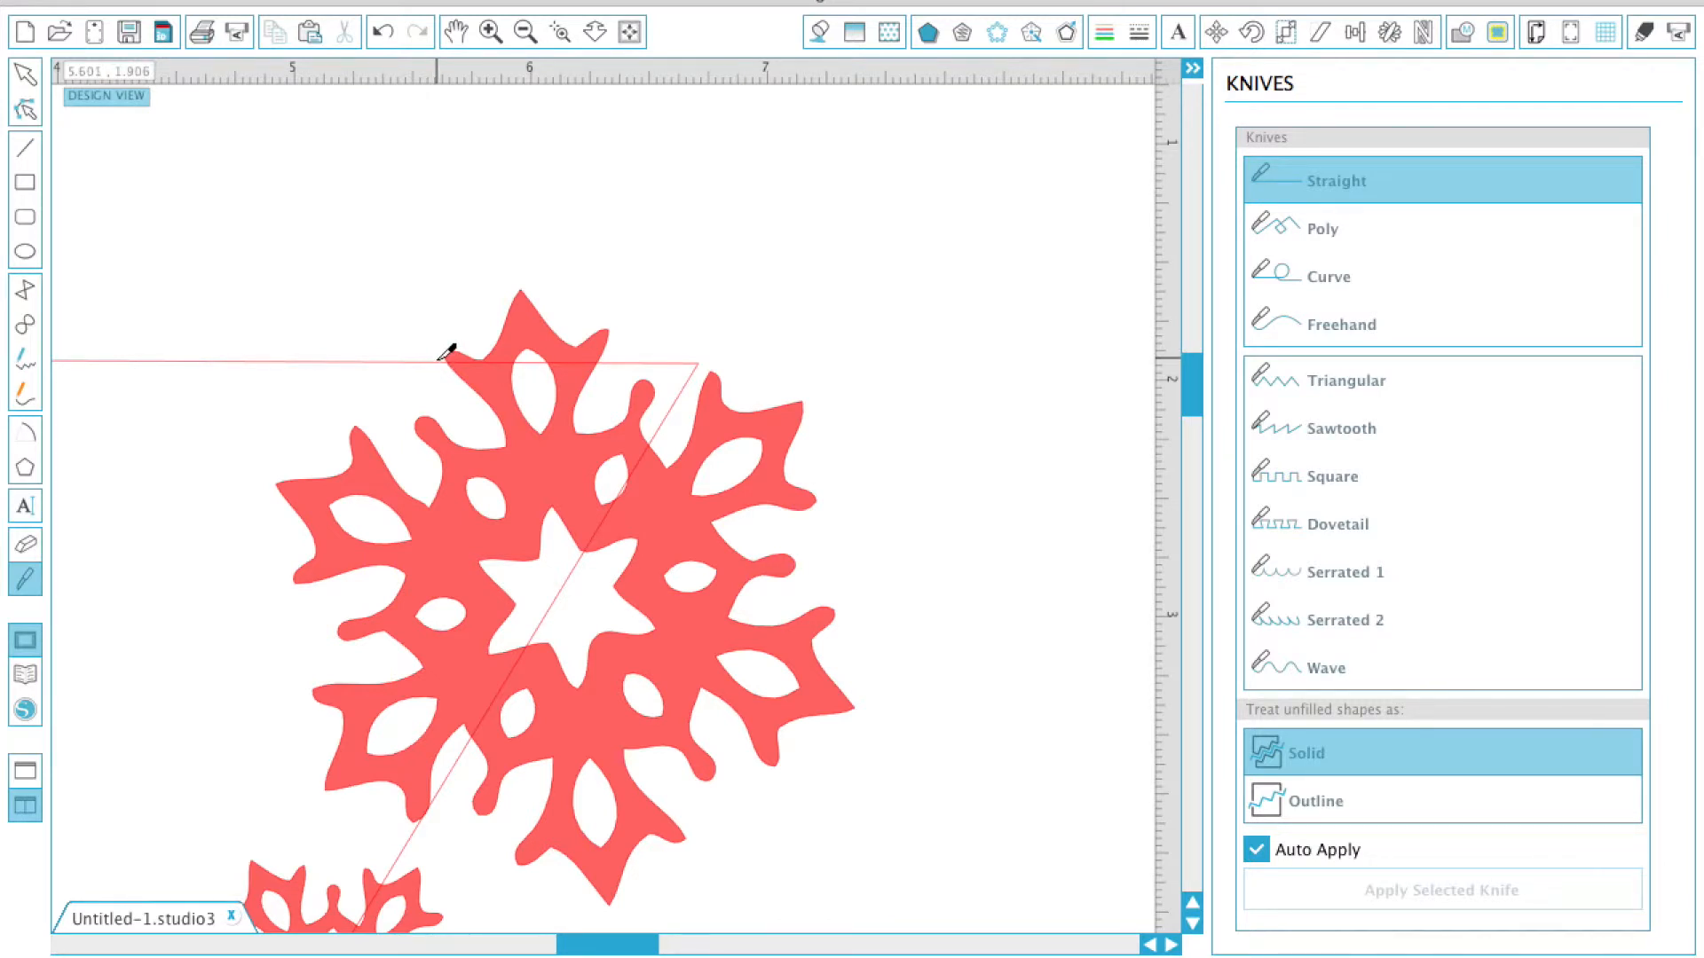
{"action": "left_click_drag", "start_coordinate": [440, 359], "coordinate": [665, 377]}
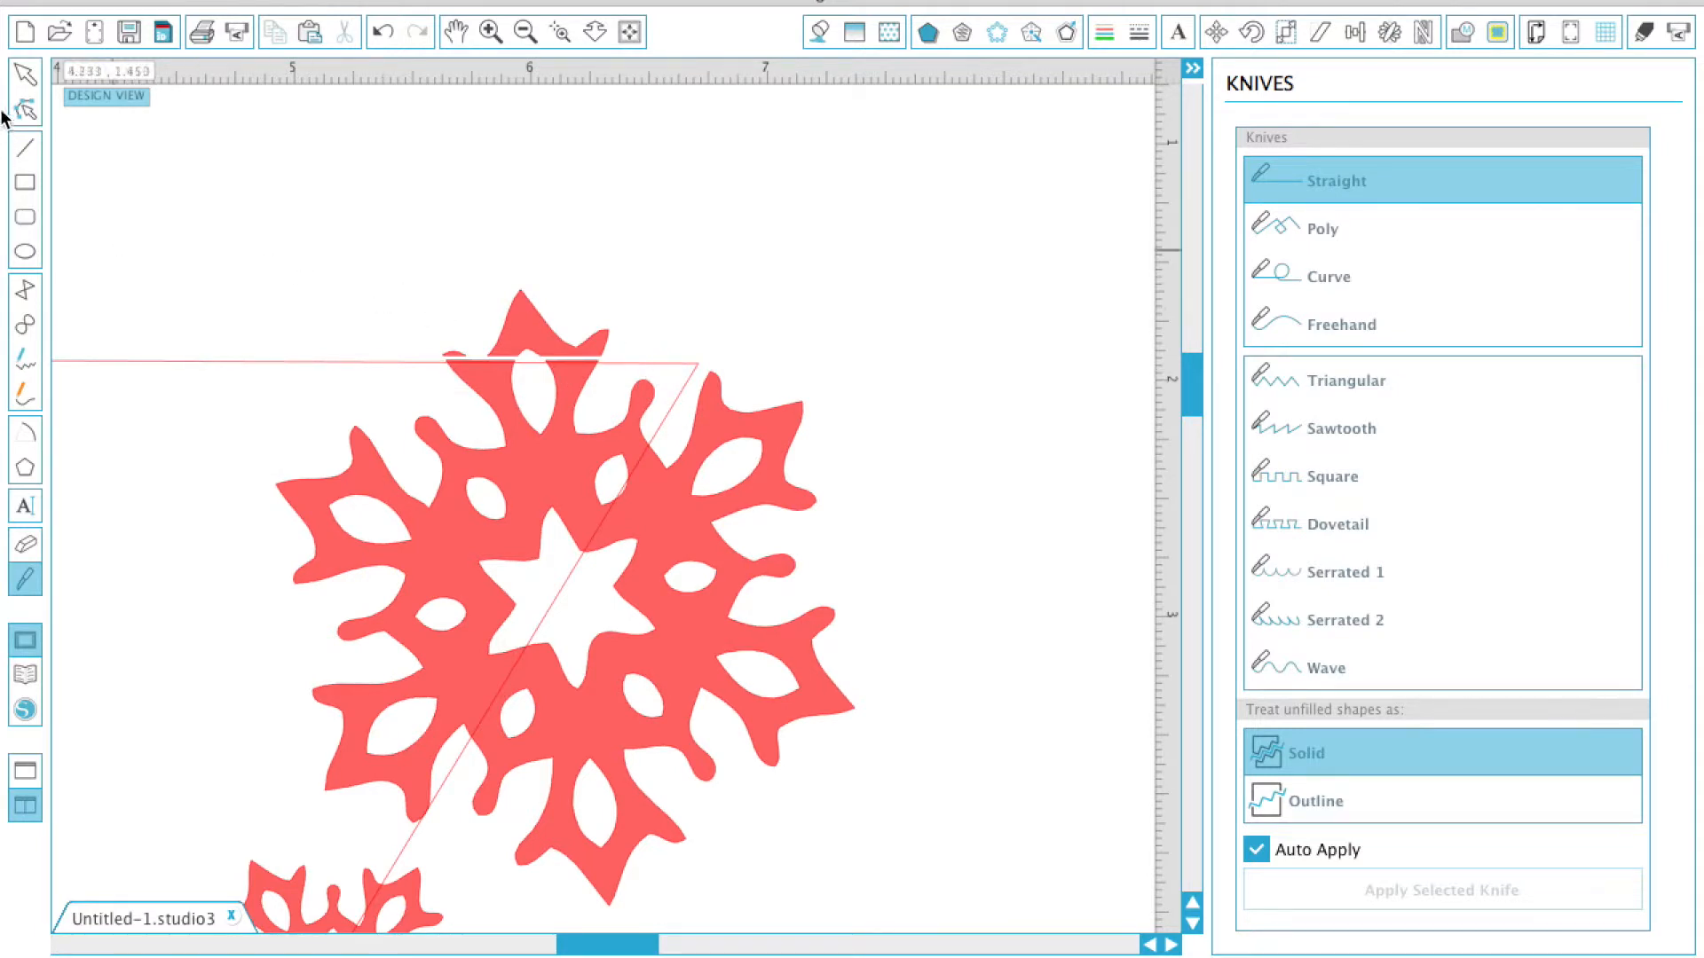
- Delete the two cut-off snowflake pieces above the triangle's top edge
{"action": "left_click", "coordinate": [25, 75]}
{"action": "left_click", "coordinate": [543, 330]}
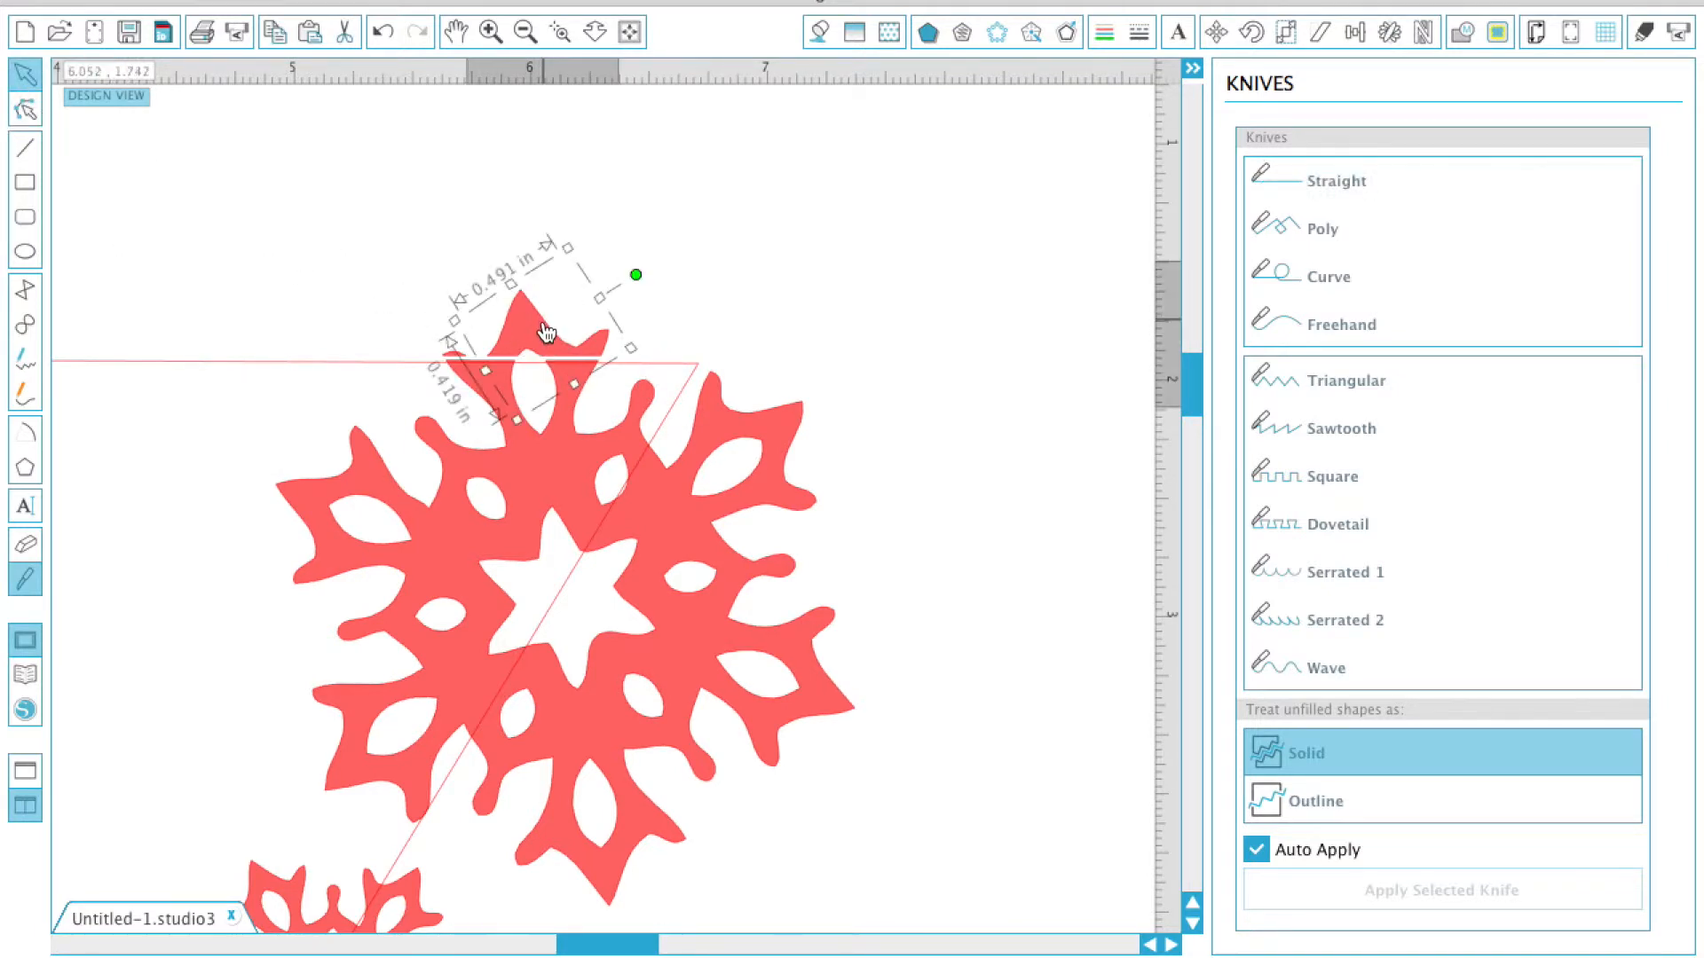
{"action": "key", "text": "Delete"}
{"action": "left_click", "coordinate": [456, 362]}
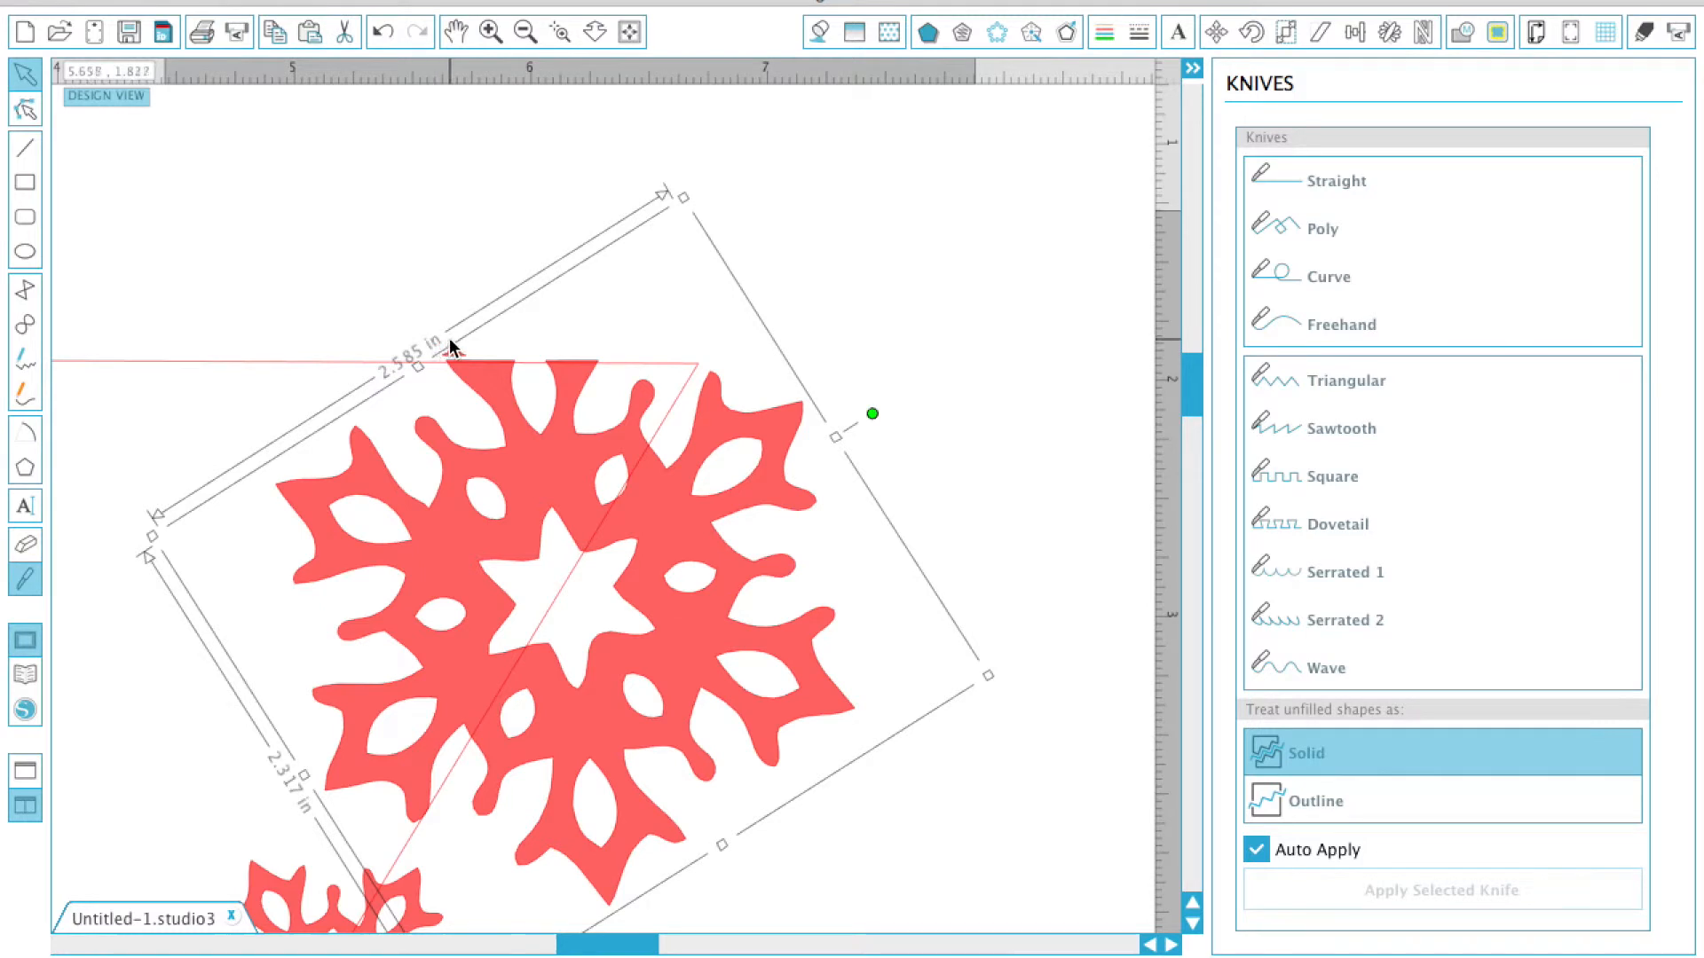
{"action": "left_click", "coordinate": [451, 346]}
{"action": "left_click", "coordinate": [454, 357]}
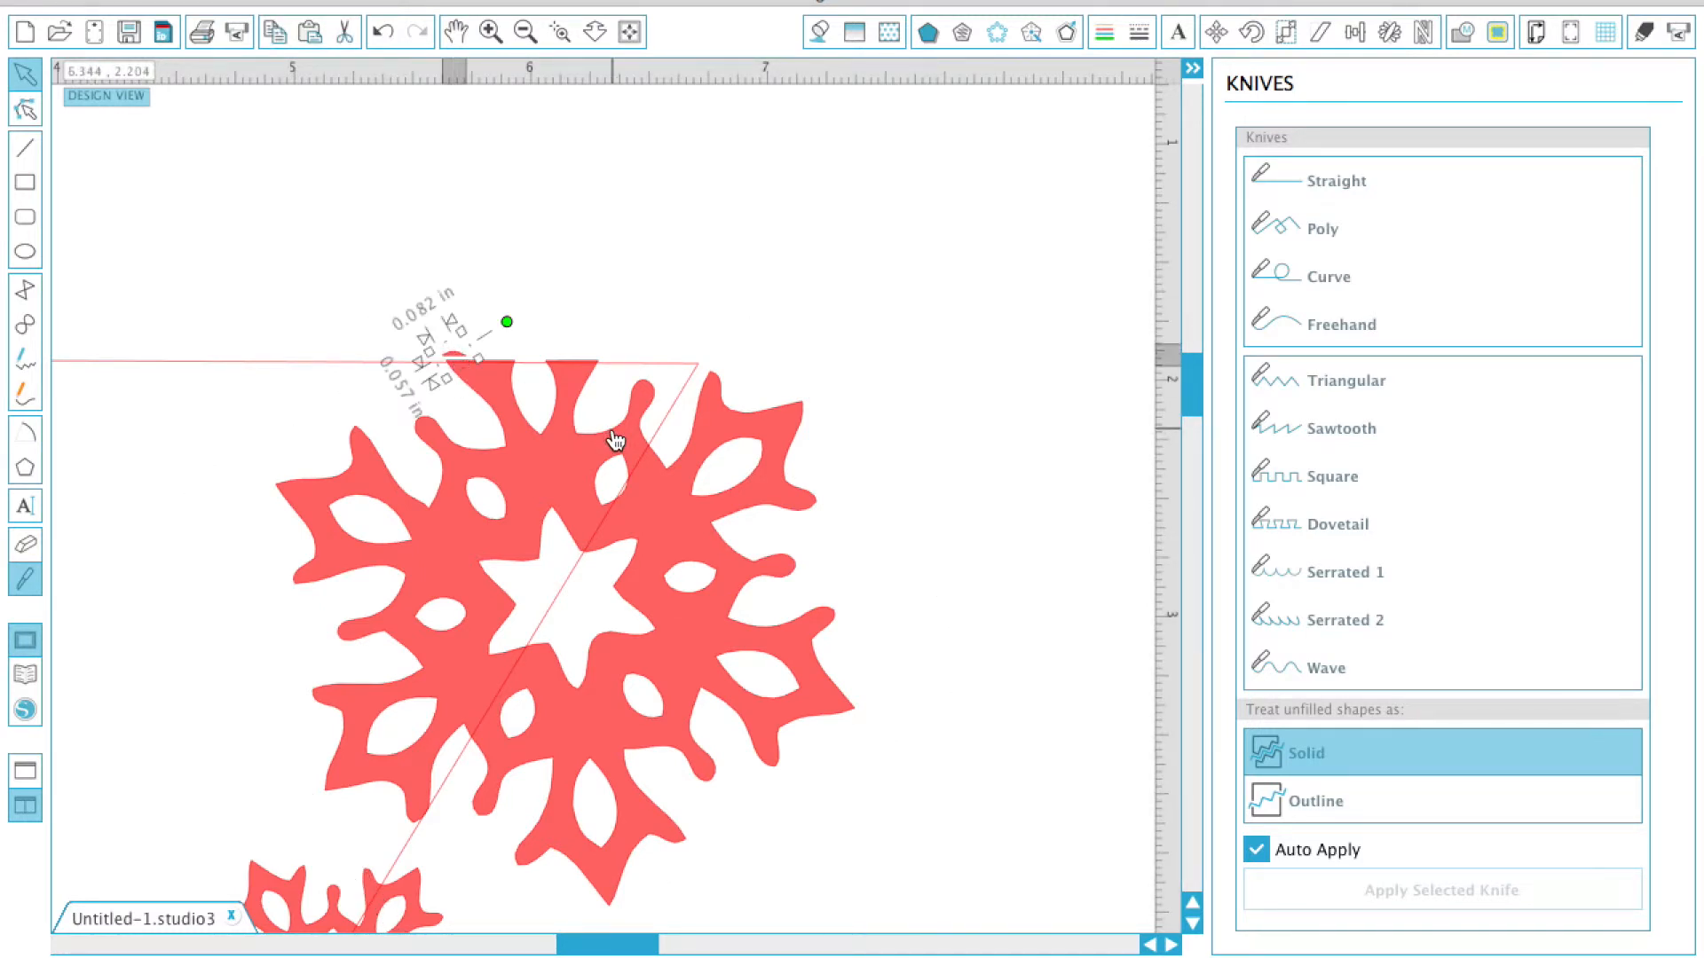
{"action": "key", "text": "Delete"}
{"action": "left_click", "coordinate": [515, 431]}
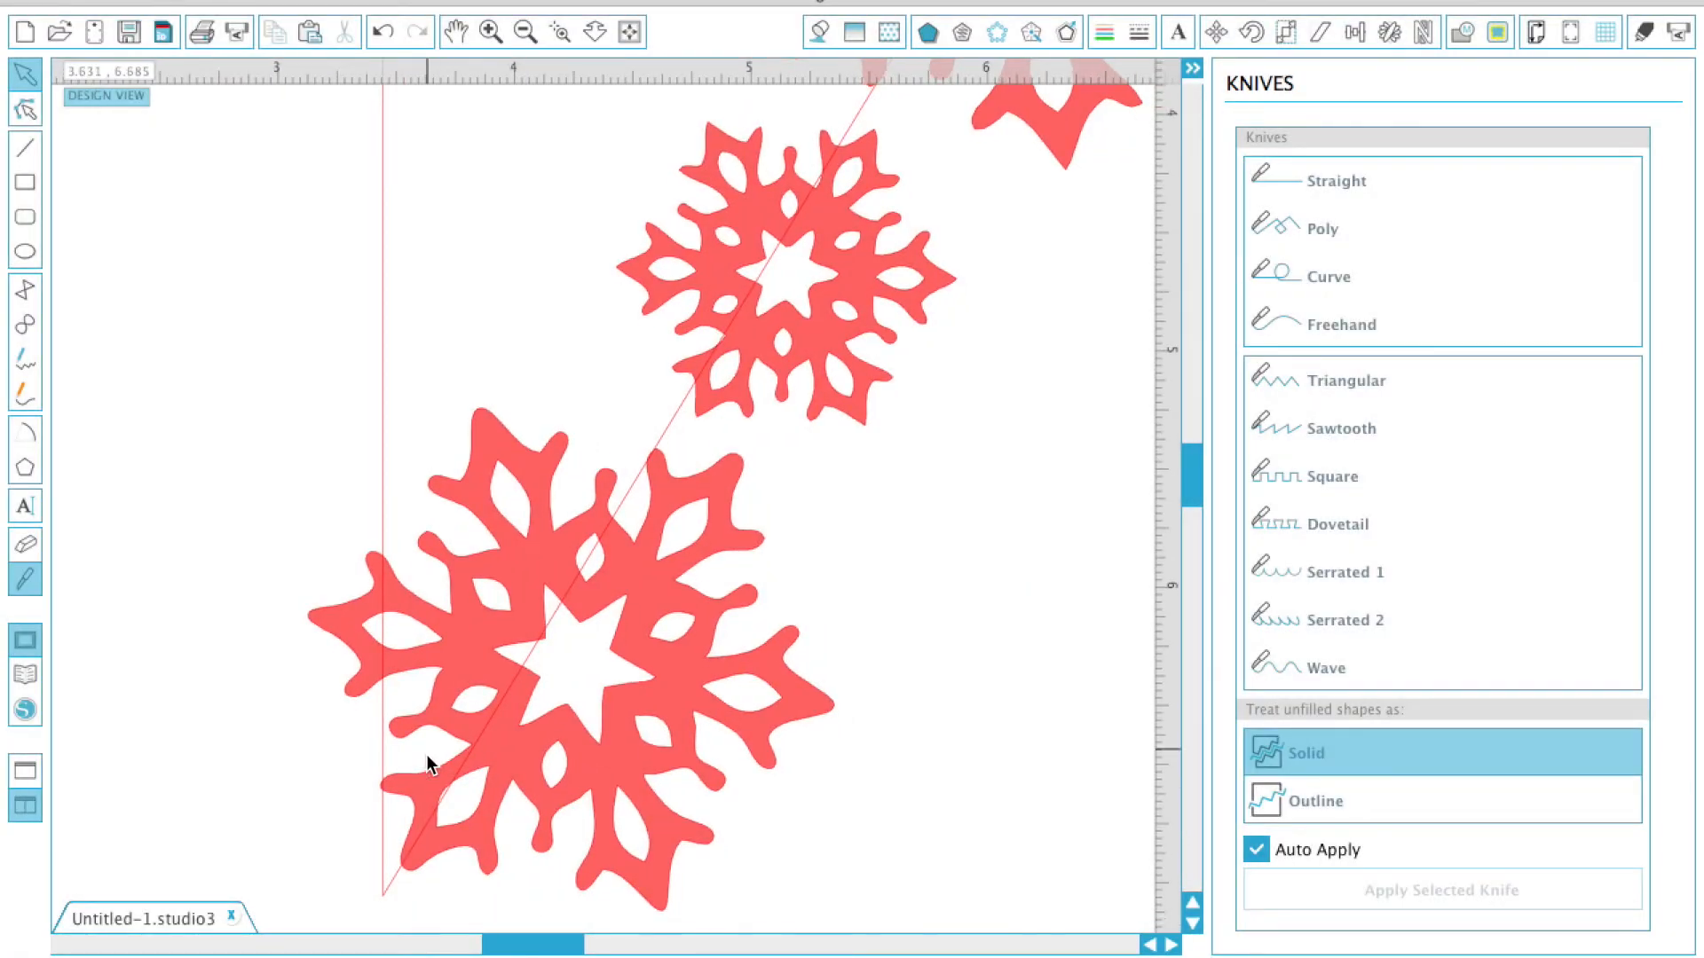
- Cut the lower snowflake along the triangle's vertical edge with the Straight knife and delete the overhanging piece
{"action": "scroll", "coordinate": [427, 763], "scroll_direction": "down", "scroll_amount": 3}
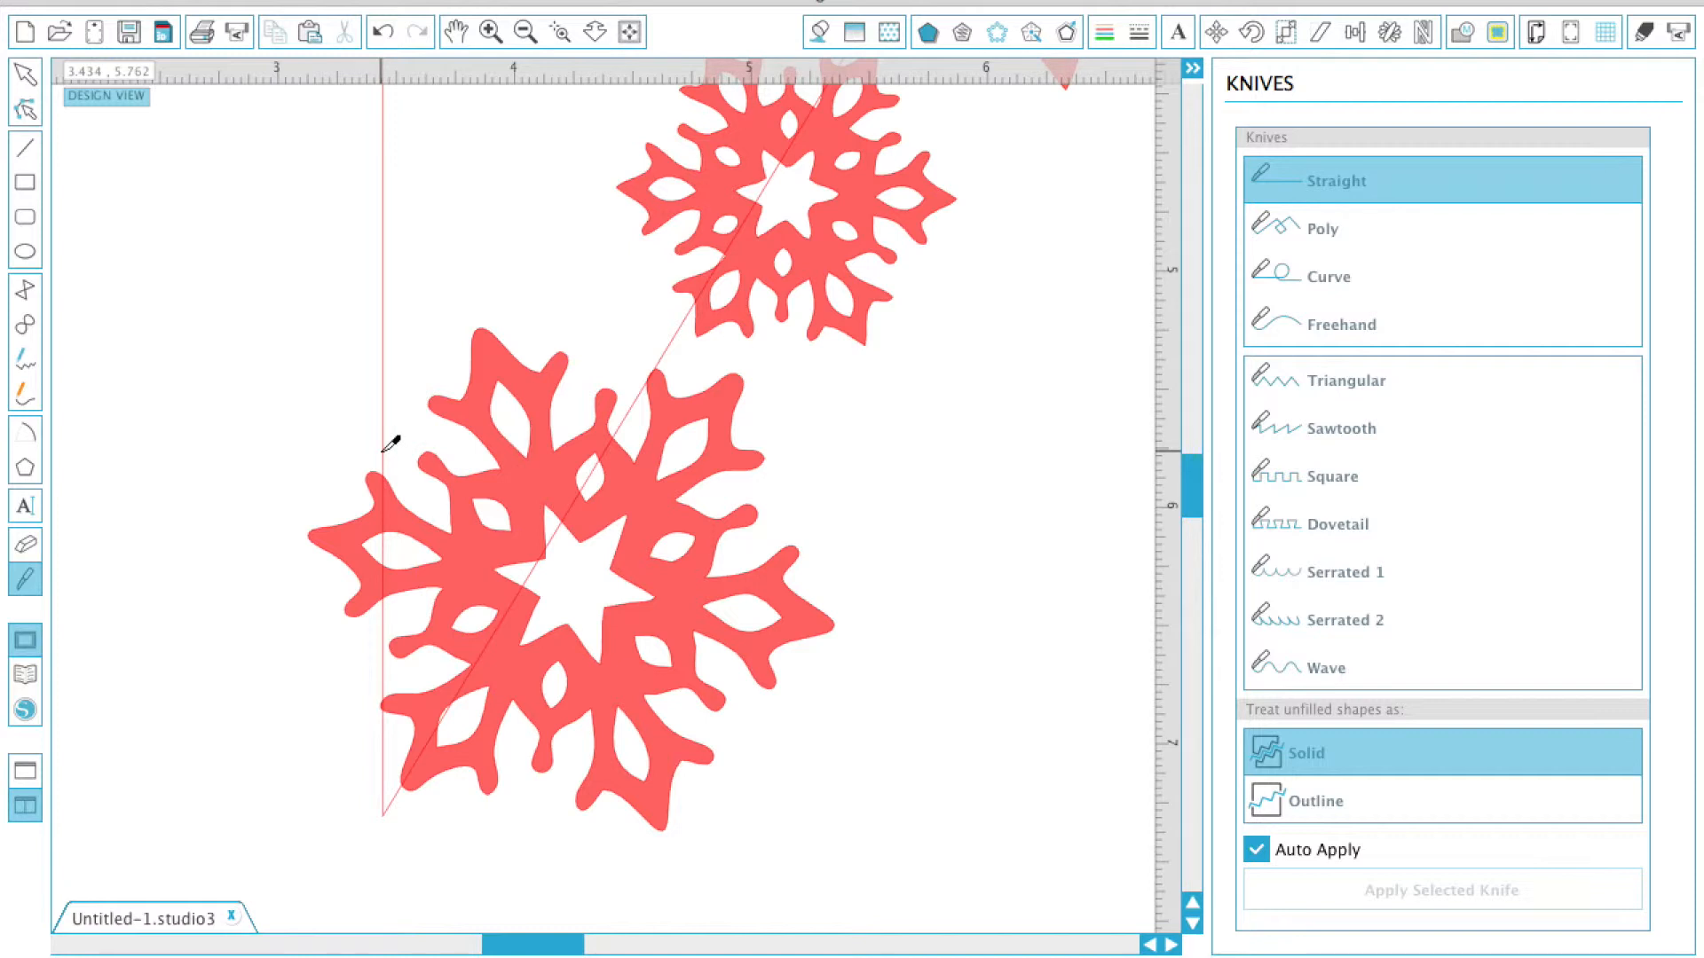
{"action": "left_click_drag", "start_coordinate": [380, 451], "coordinate": [354, 655]}
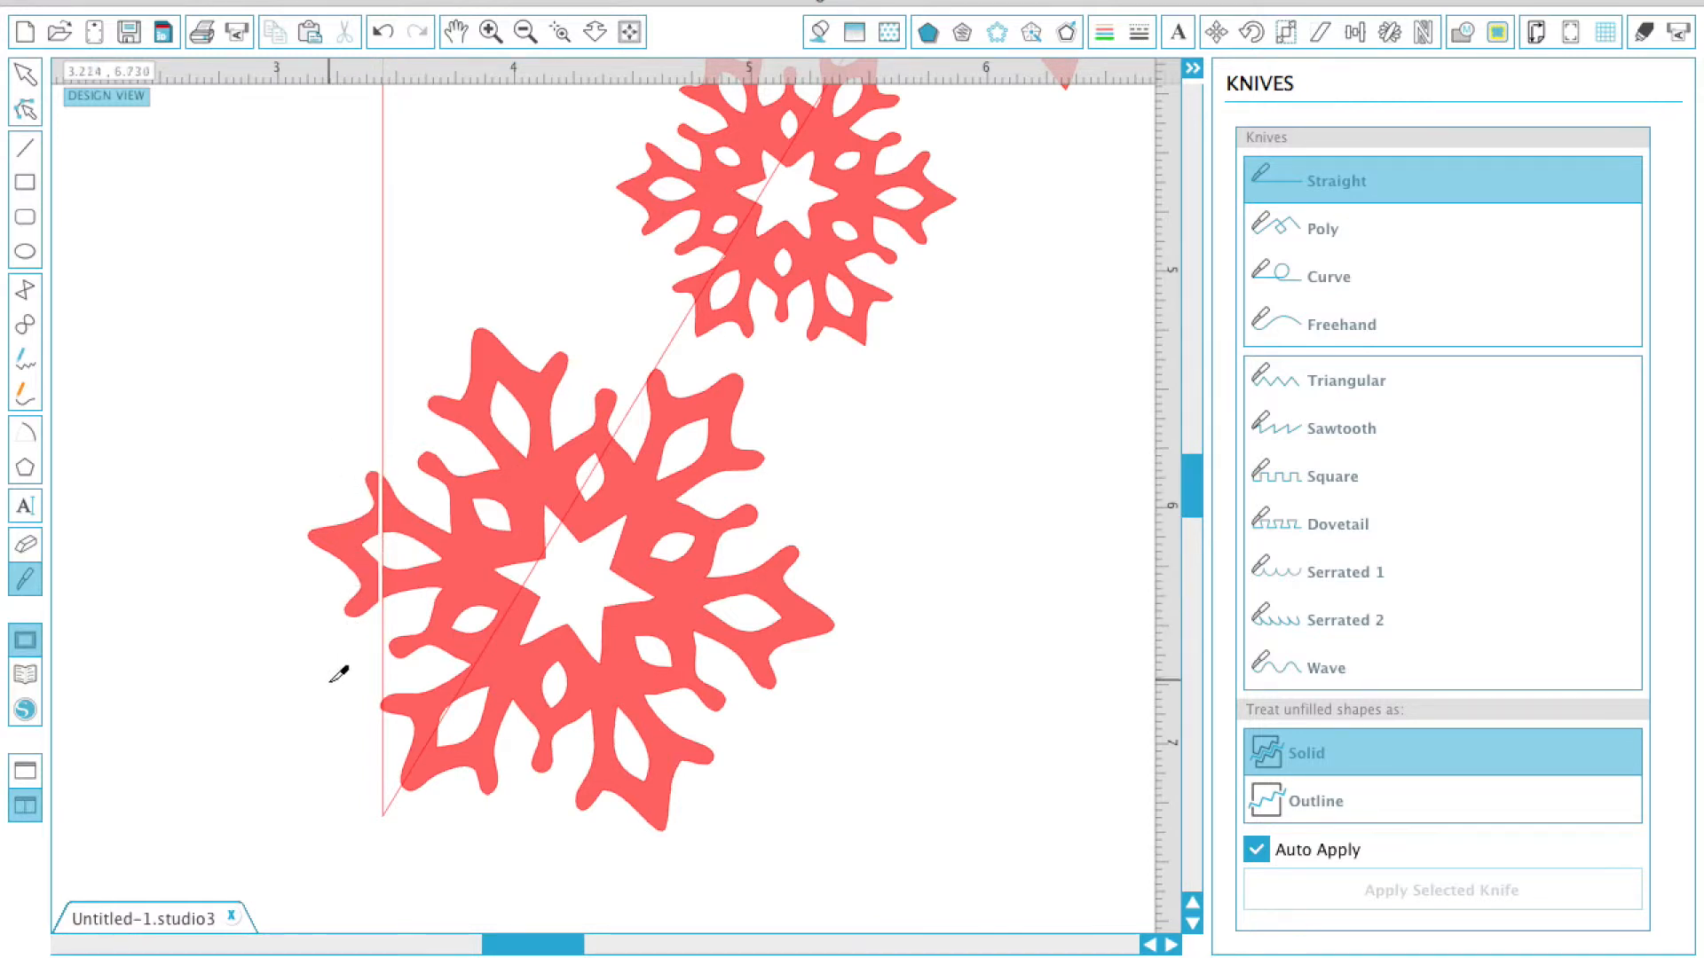
{"action": "left_click", "coordinate": [36, 84]}
{"action": "left_click", "coordinate": [344, 557]}
{"action": "key", "text": "Delete"}
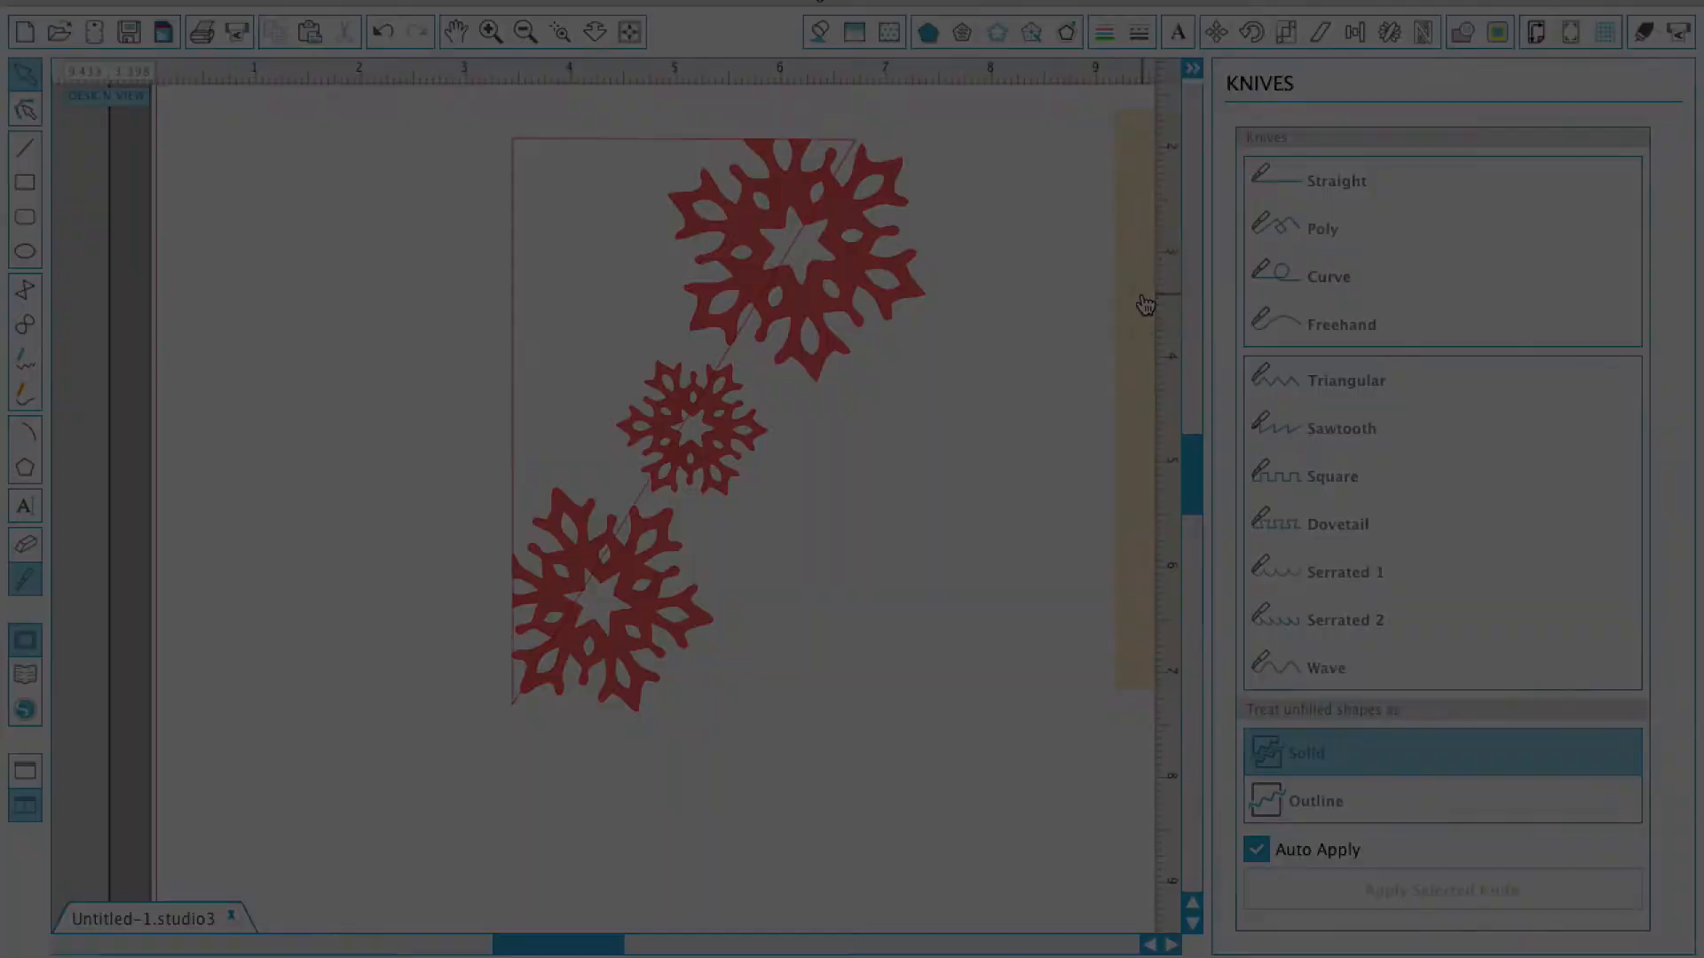
- Test the card rectangle behind the design, undo that move, and weld the triangle and three snowflakes into one shape
{"action": "left_click_drag", "start_coordinate": [1146, 305], "coordinate": [551, 332]}
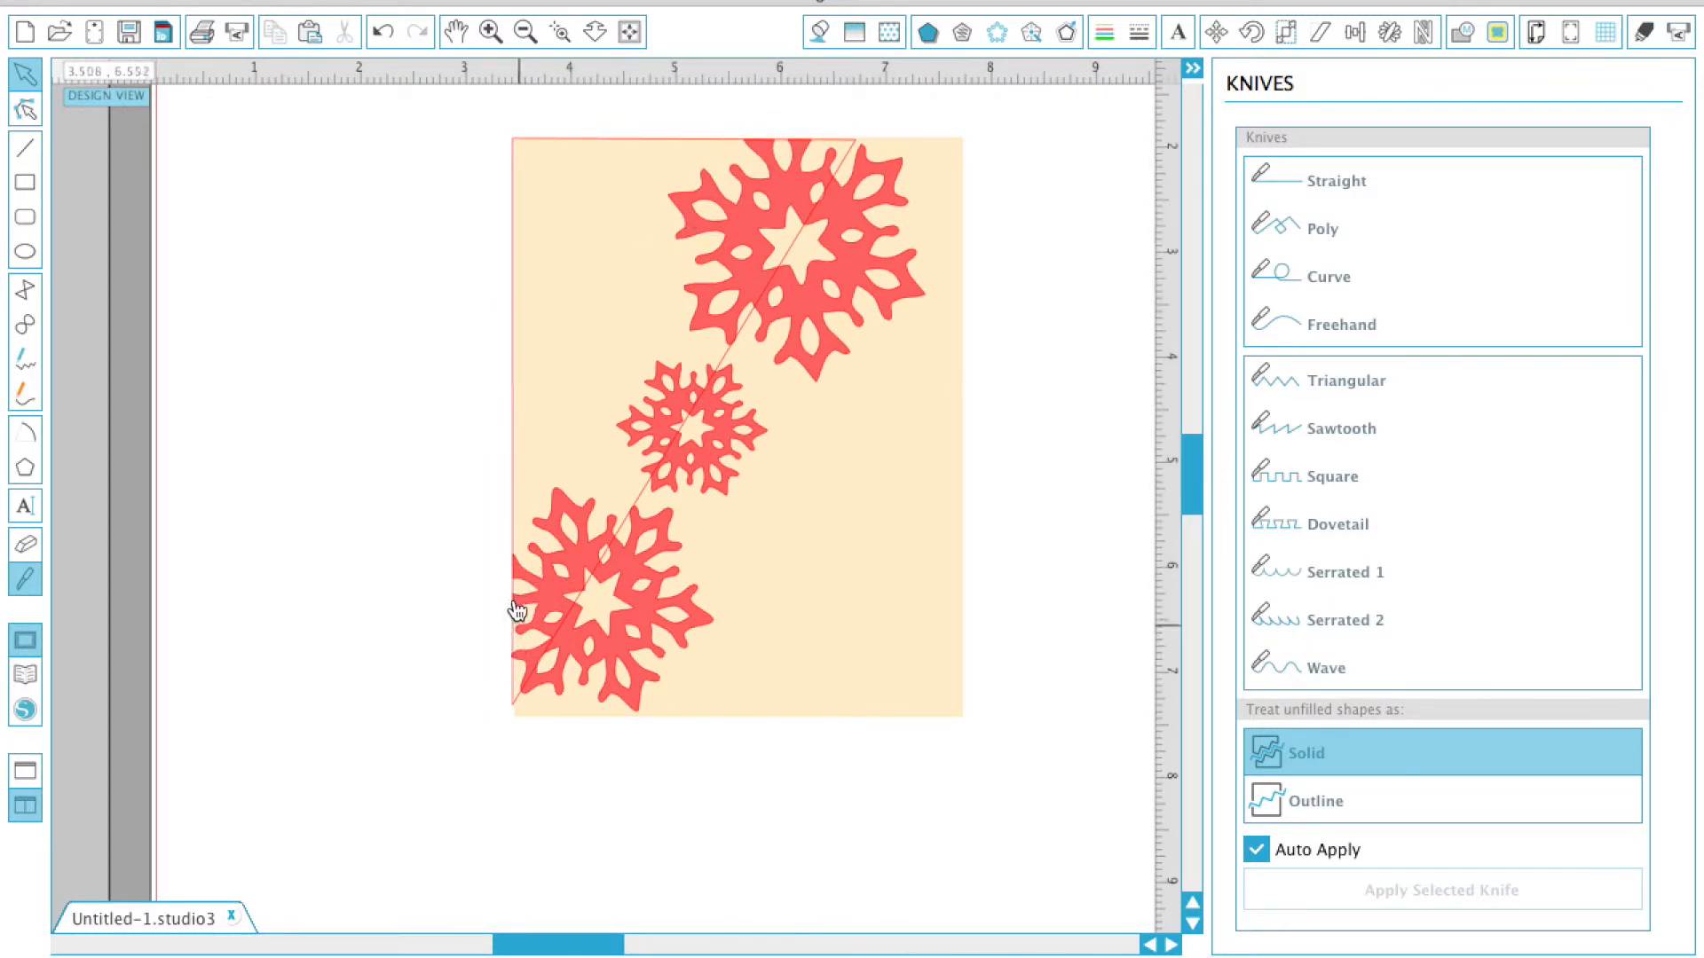
{"action": "key", "text": "ctrl+z"}
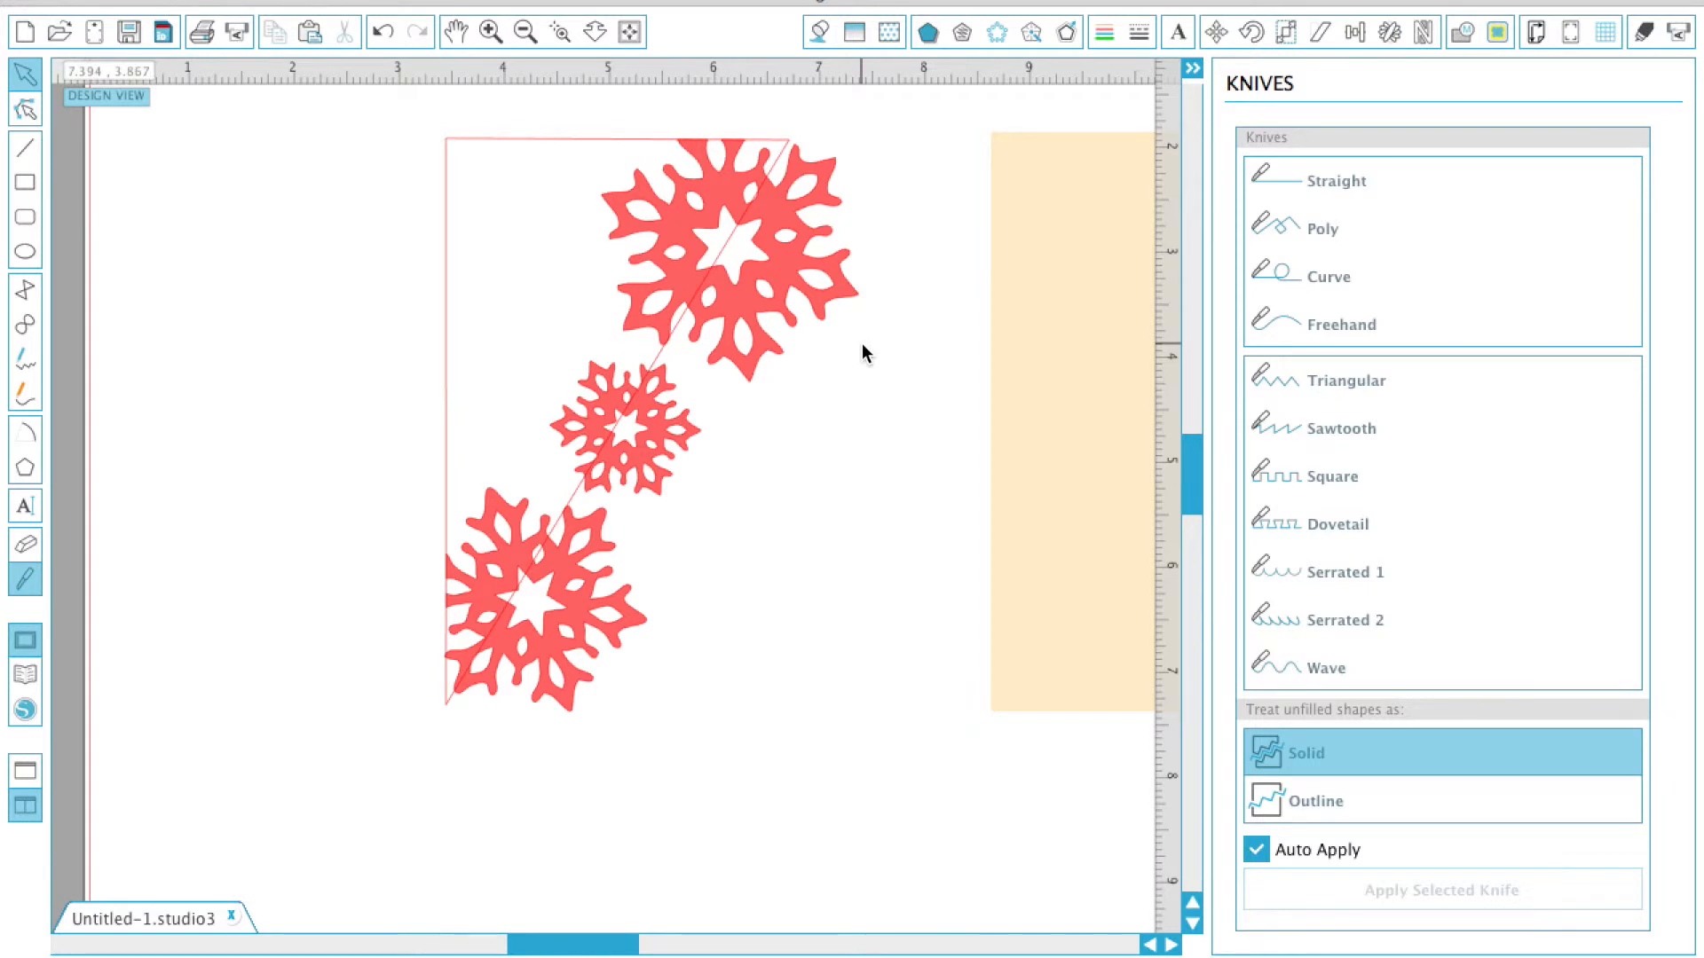
{"action": "left_click_drag", "start_coordinate": [383, 104], "coordinate": [924, 795]}
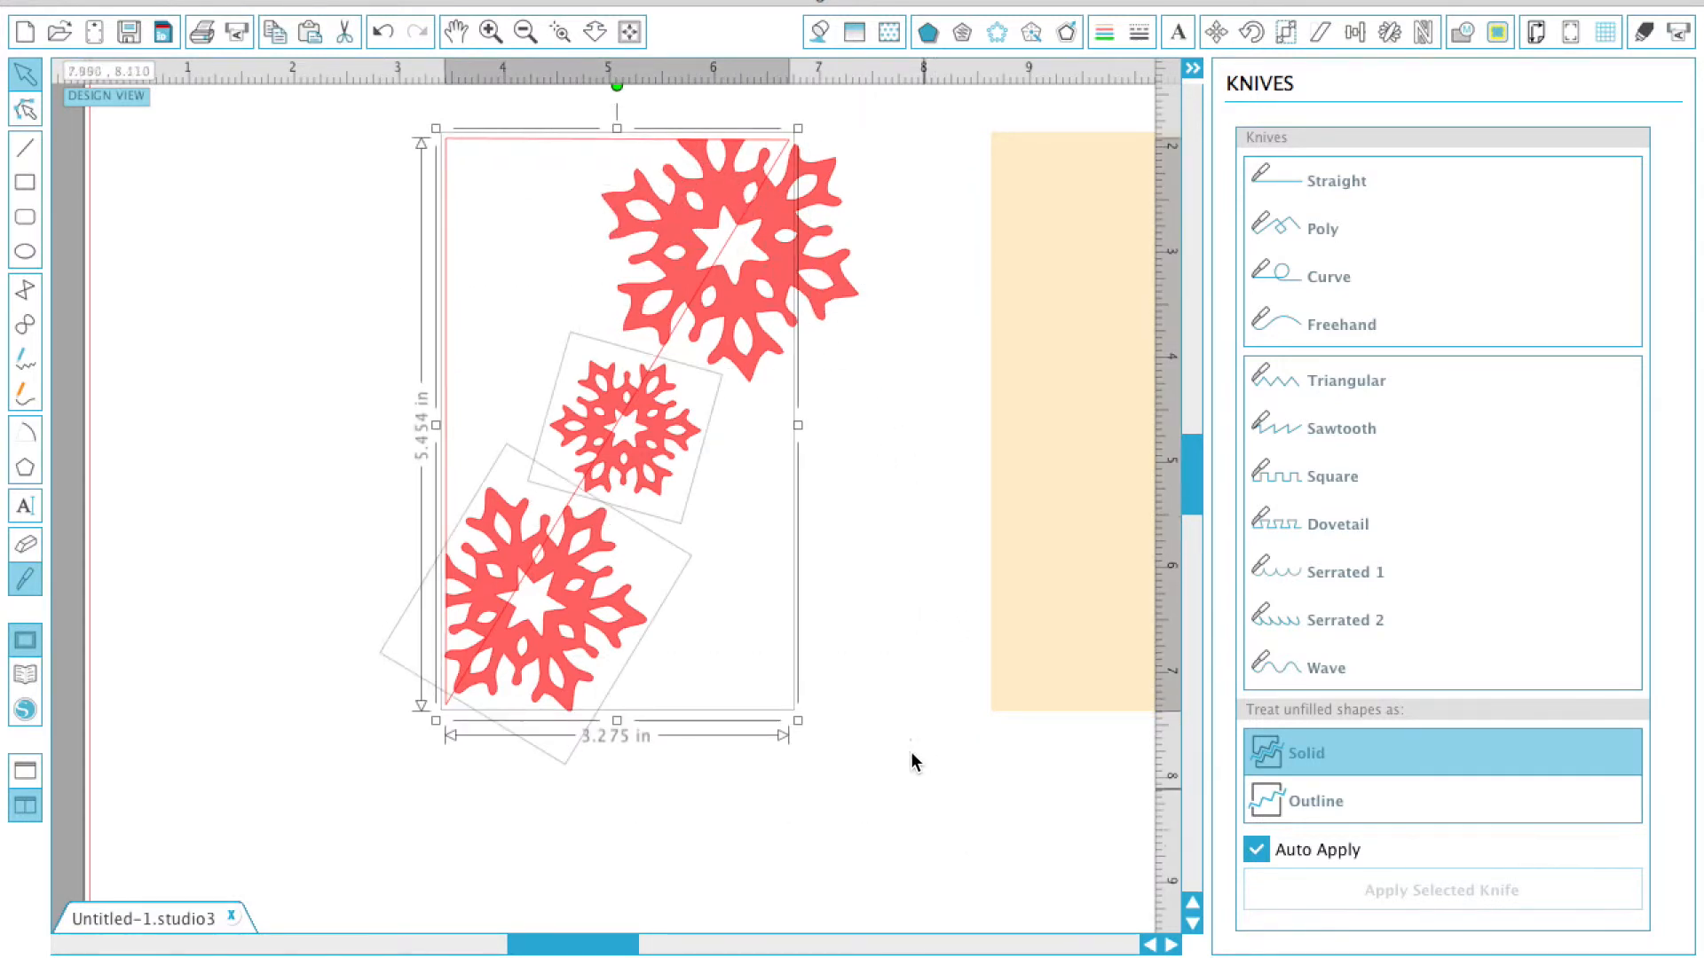
{"action": "left_click", "coordinate": [667, 235], "text": "shift"}
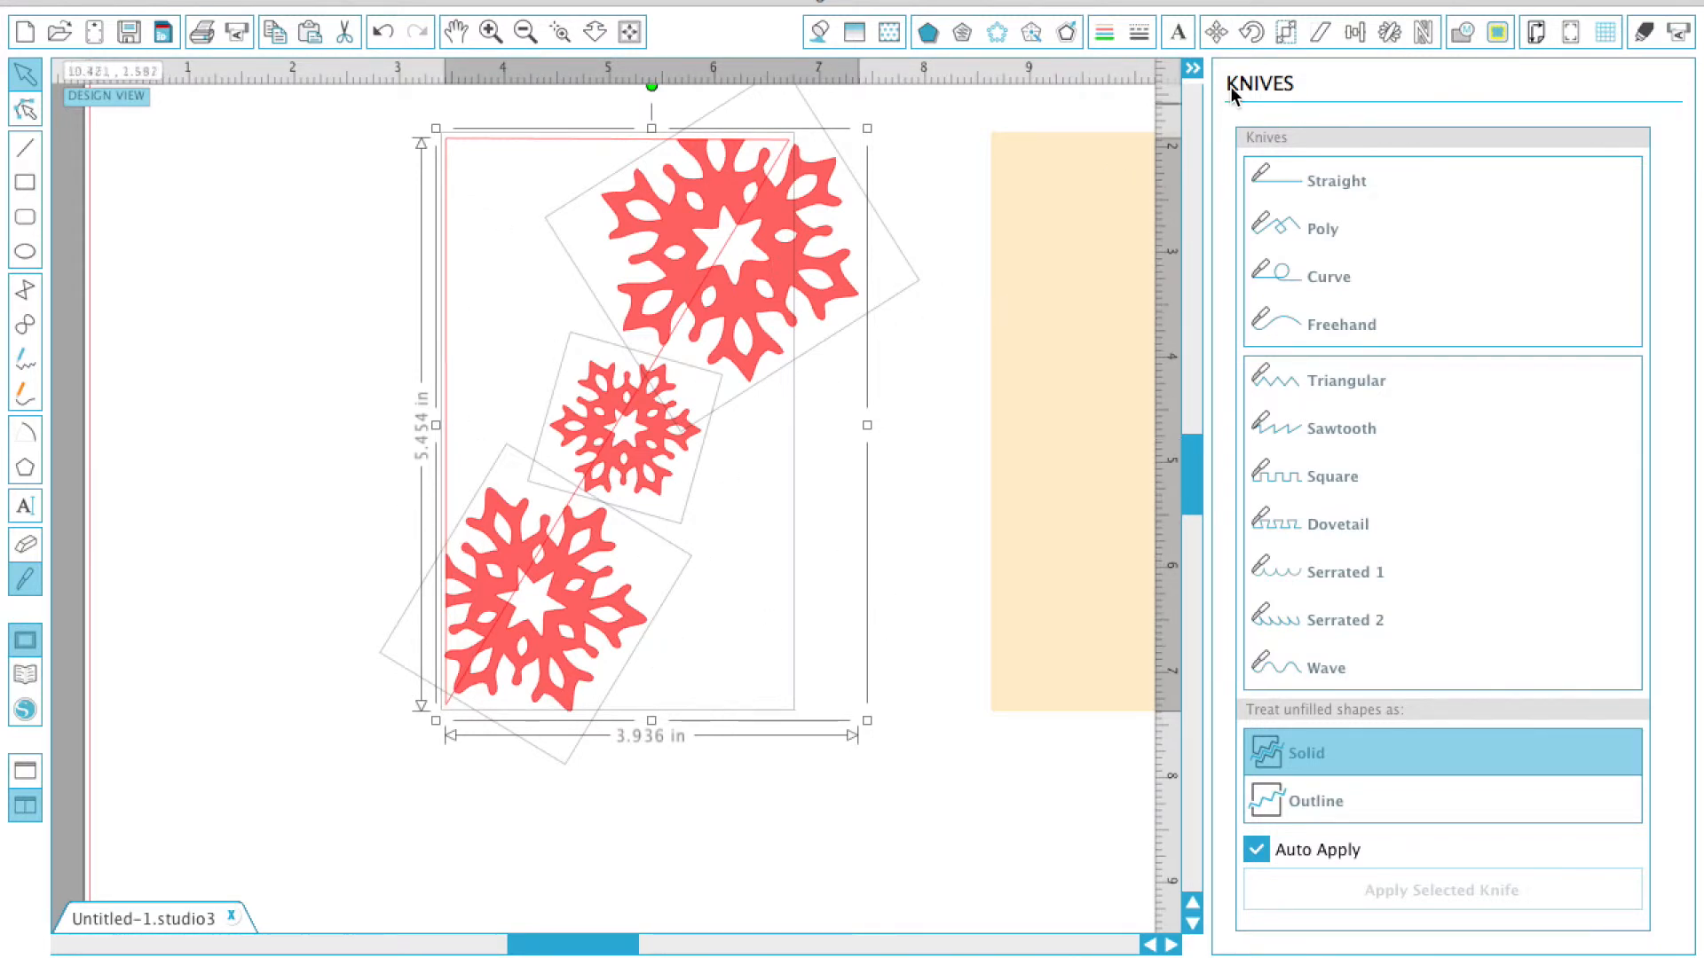
{"action": "left_click", "coordinate": [1462, 35]}
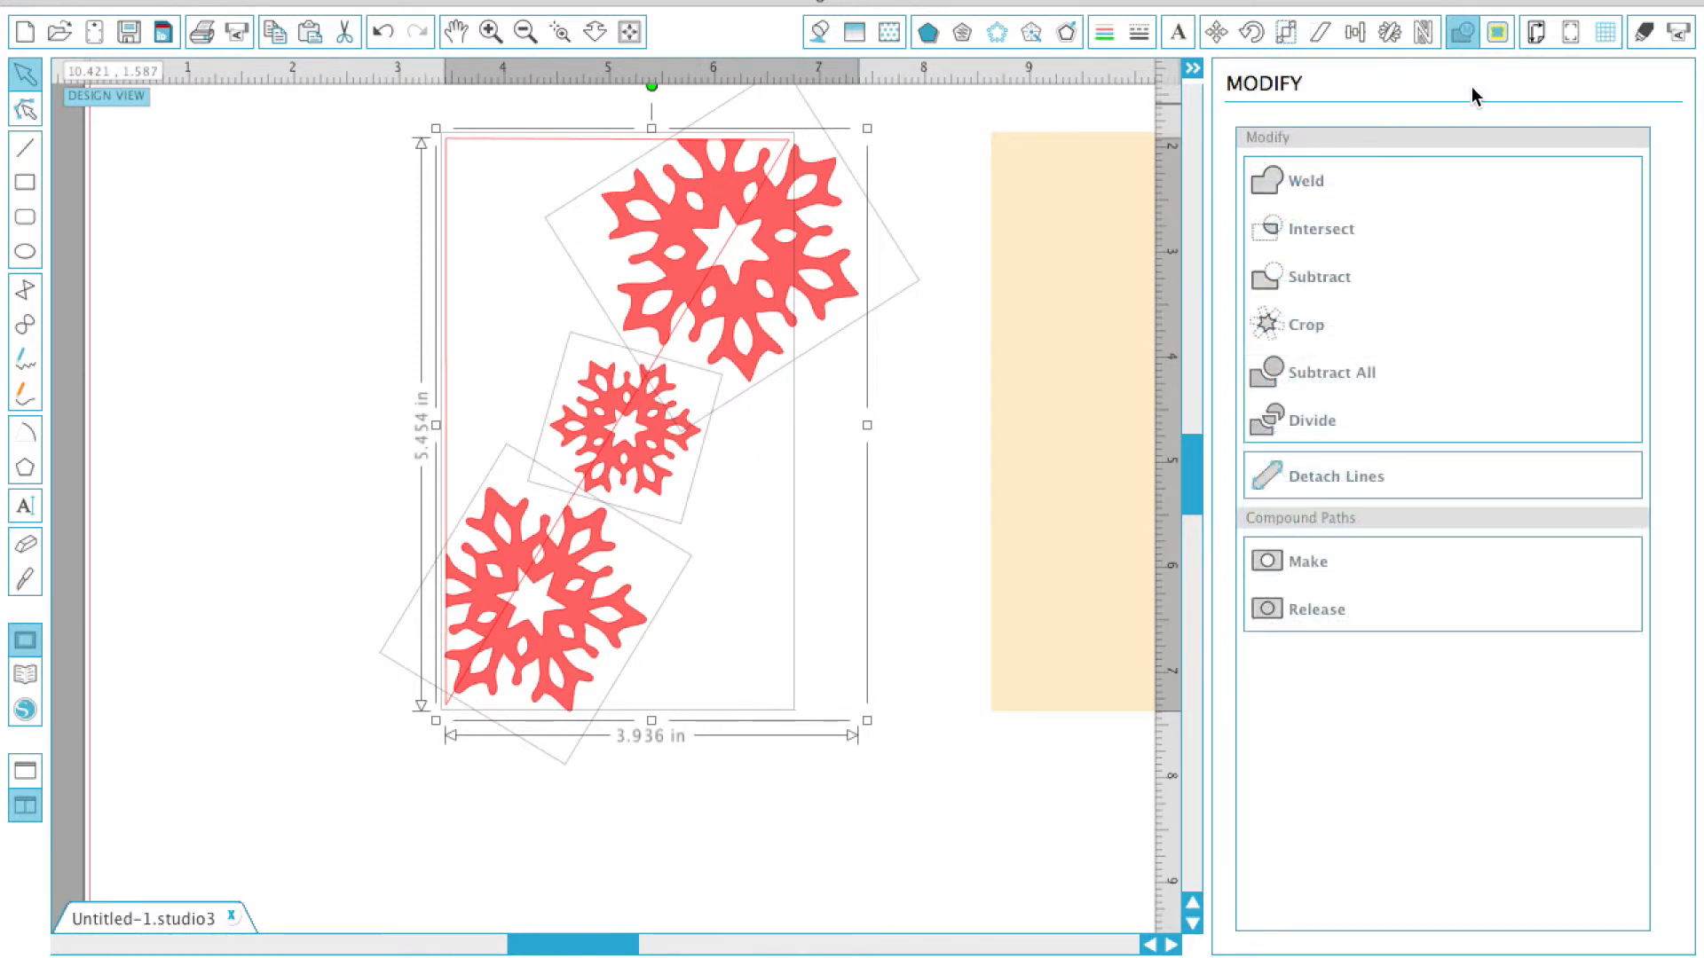
{"action": "left_click", "coordinate": [1291, 183]}
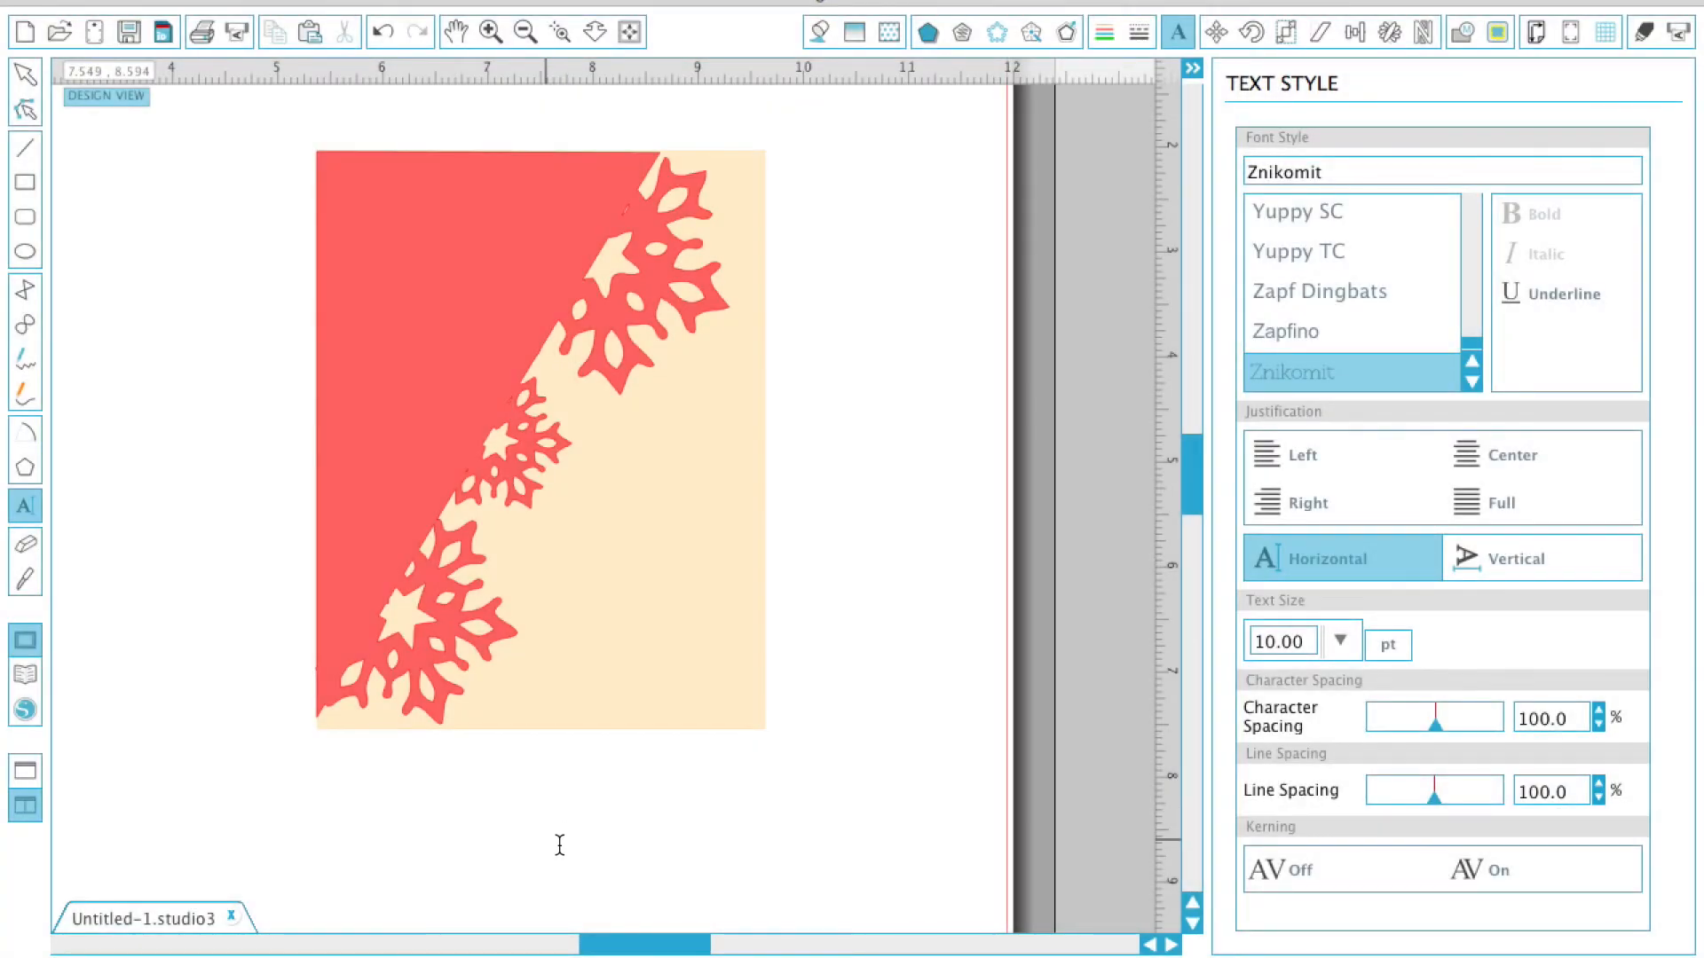
- Add the text "may your" in Znikomit at 10 pt below the card and shift it slightly up and right
{"action": "left_click", "coordinate": [591, 827]}
{"action": "type", "text": "may your"}
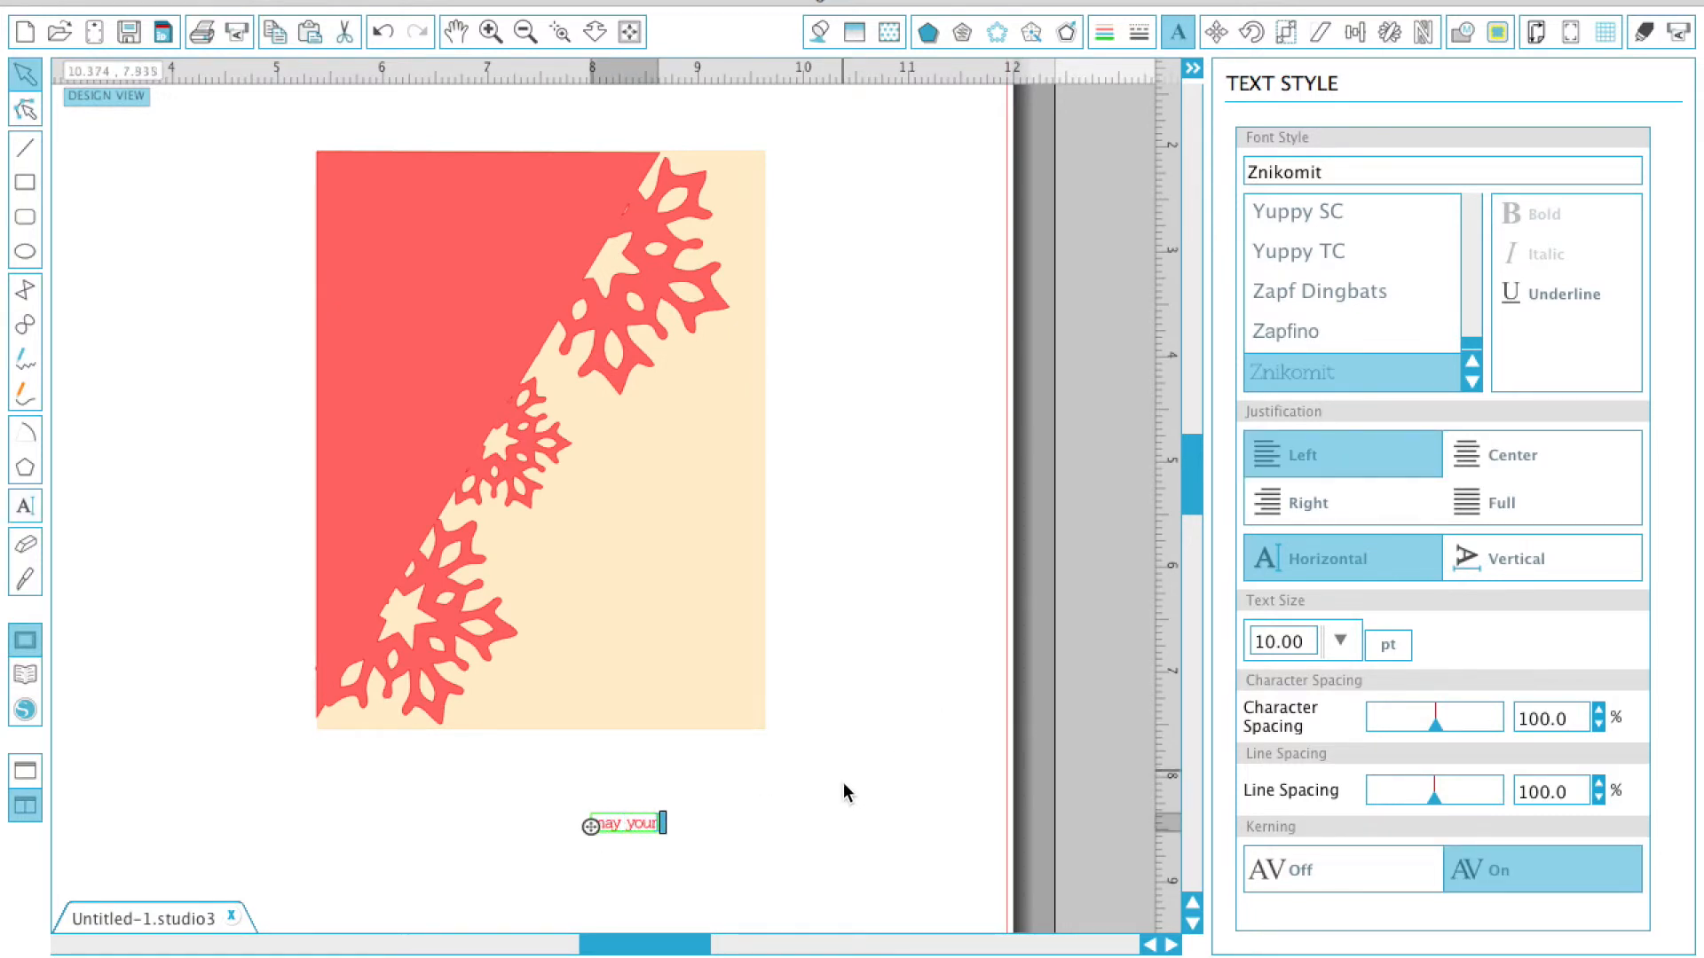
{"action": "left_click", "coordinate": [811, 789]}
{"action": "left_click", "coordinate": [636, 821]}
{"action": "left_click_drag", "start_coordinate": [638, 825], "coordinate": [708, 781]}
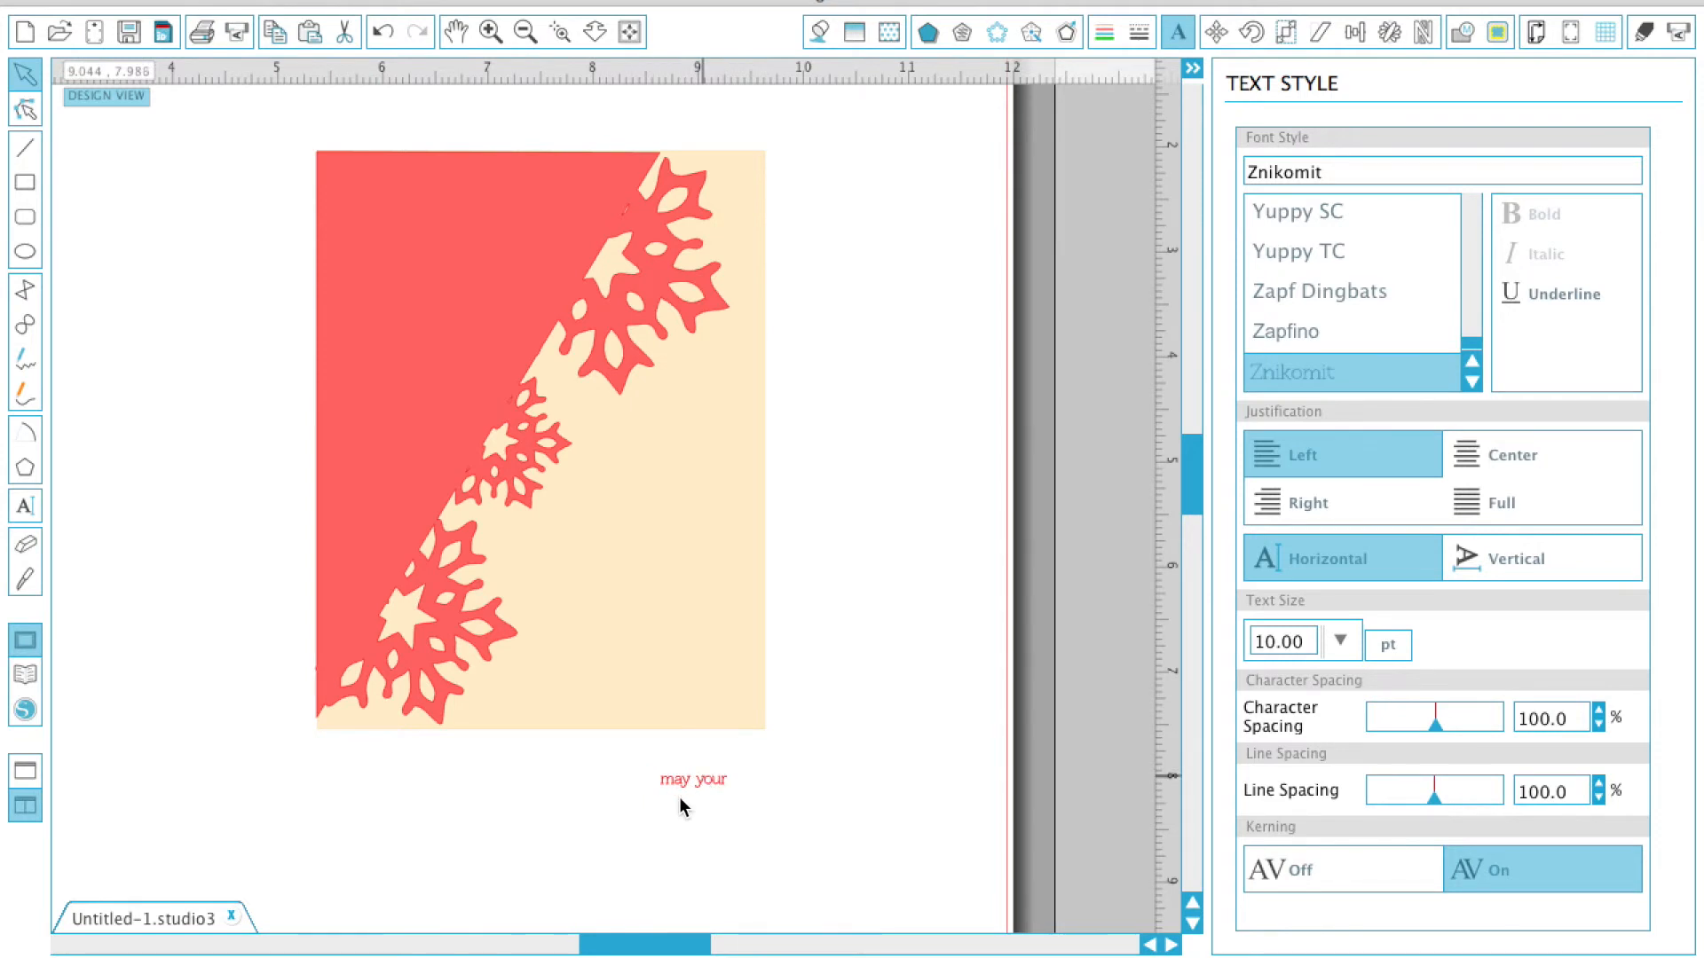
- Duplicate the "may your" text, place the copy below it, and change its wording to "be full of cheer"
{"action": "right_click", "coordinate": [695, 789]}
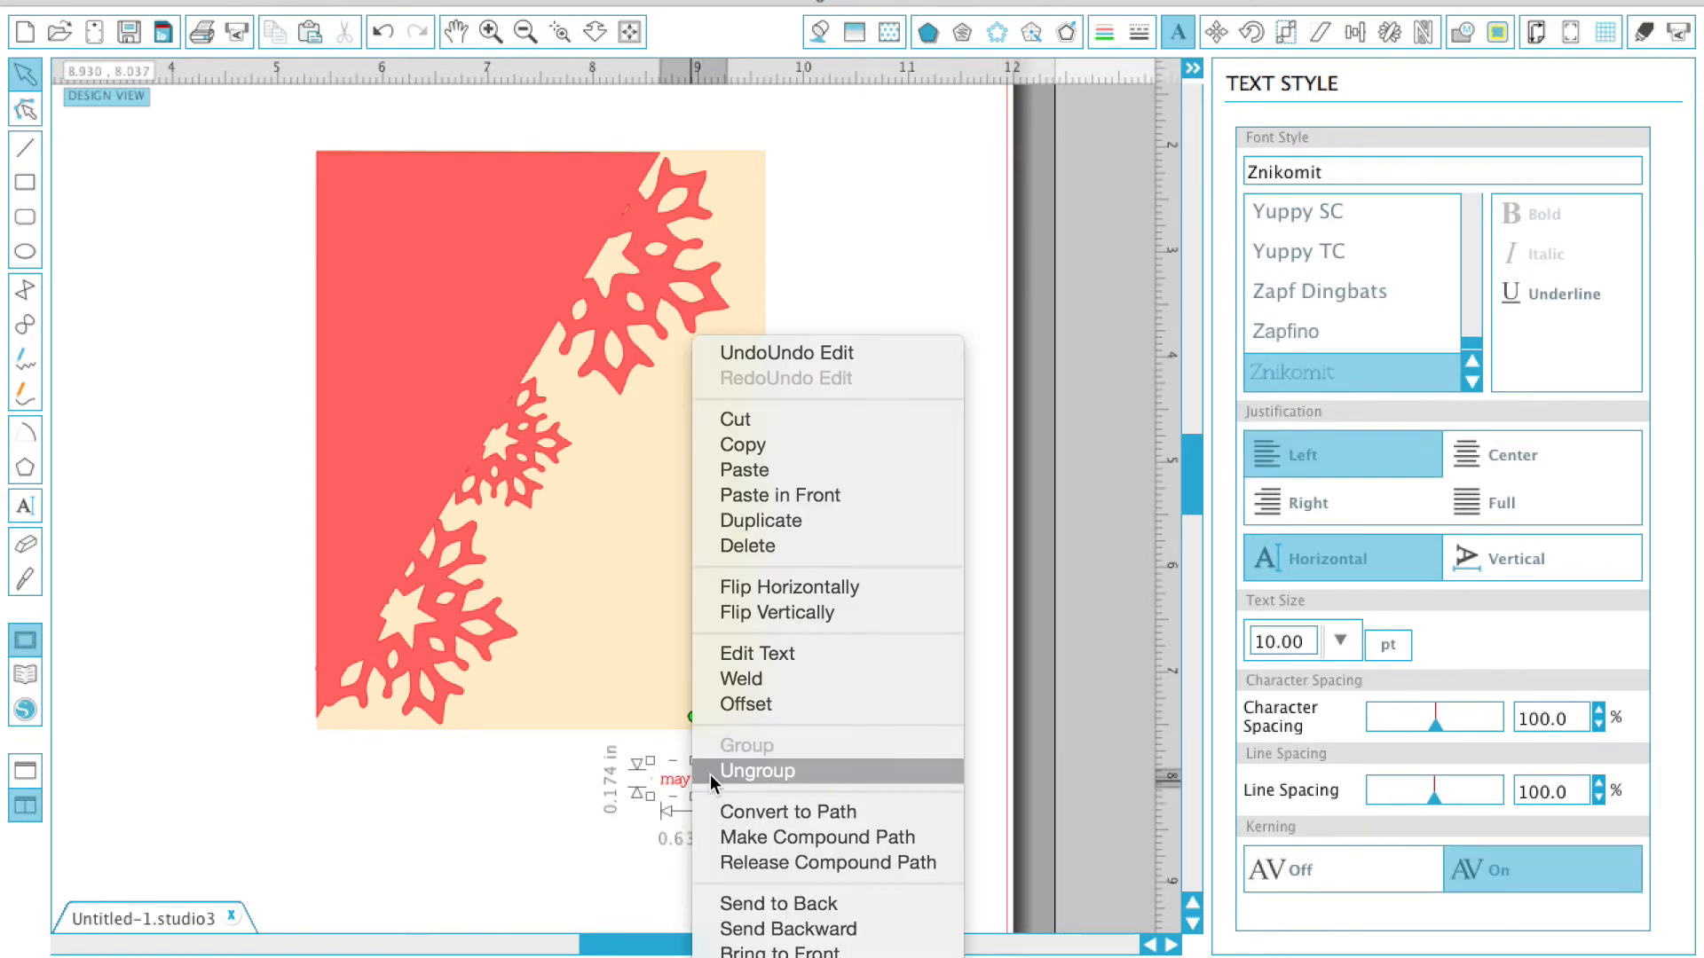
{"action": "left_click", "coordinate": [804, 521]}
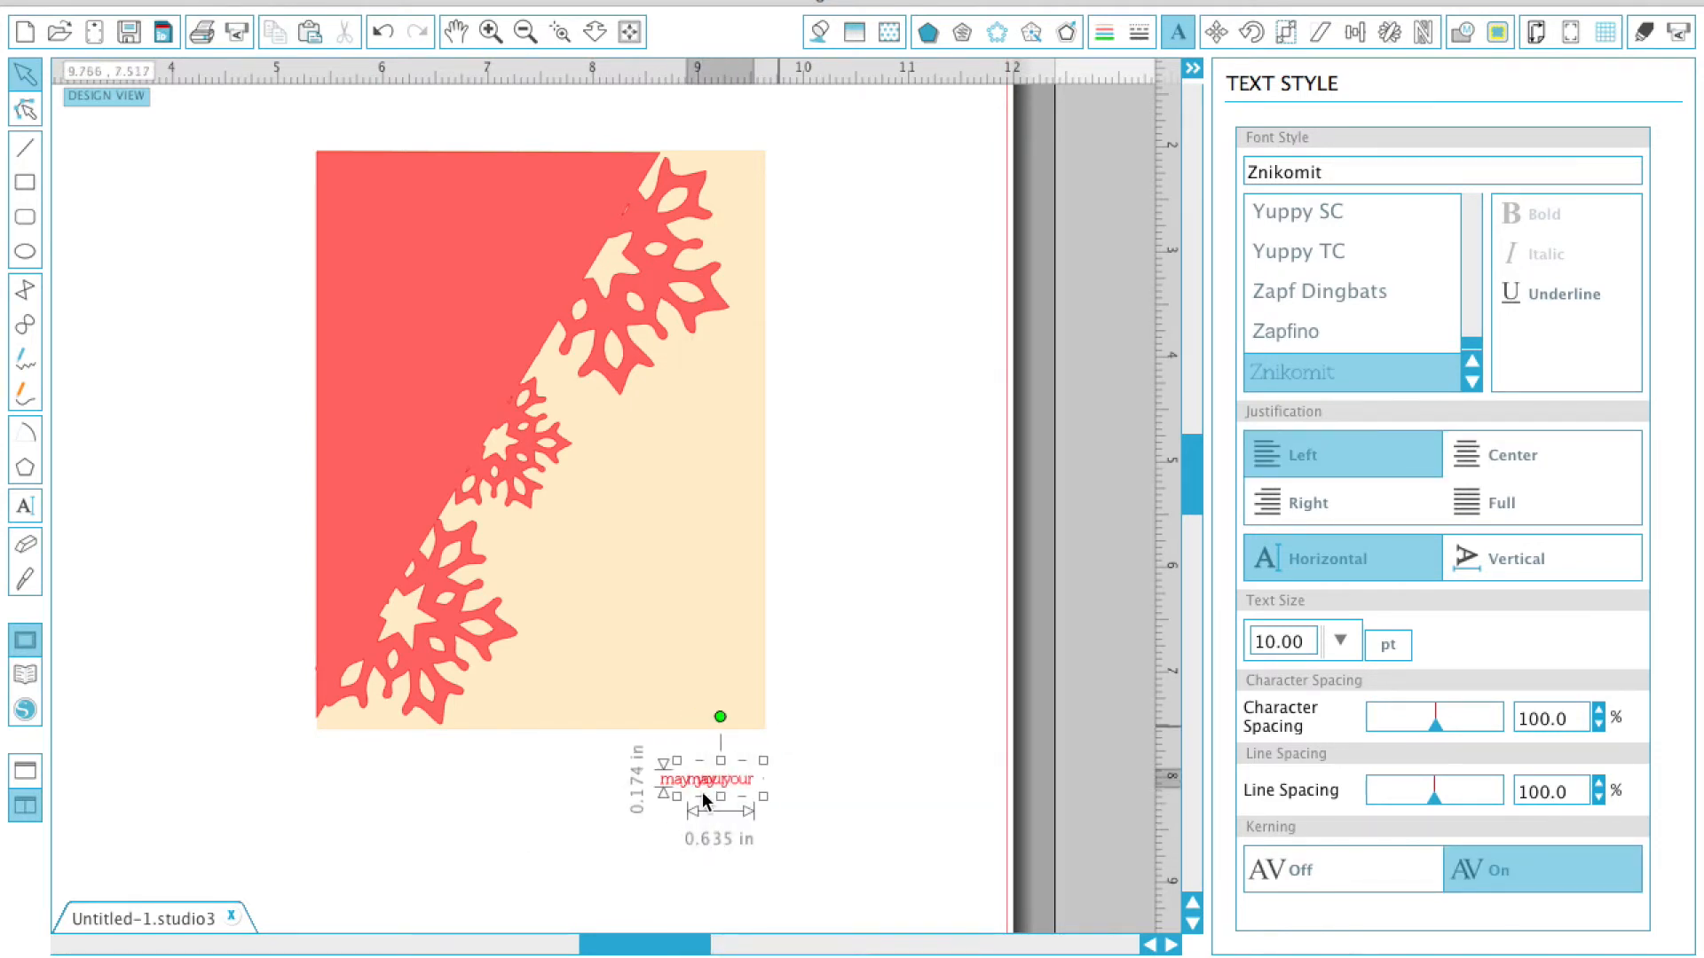
{"action": "left_click_drag", "start_coordinate": [749, 790], "coordinate": [602, 836]}
{"action": "double_click", "coordinate": [685, 848]}
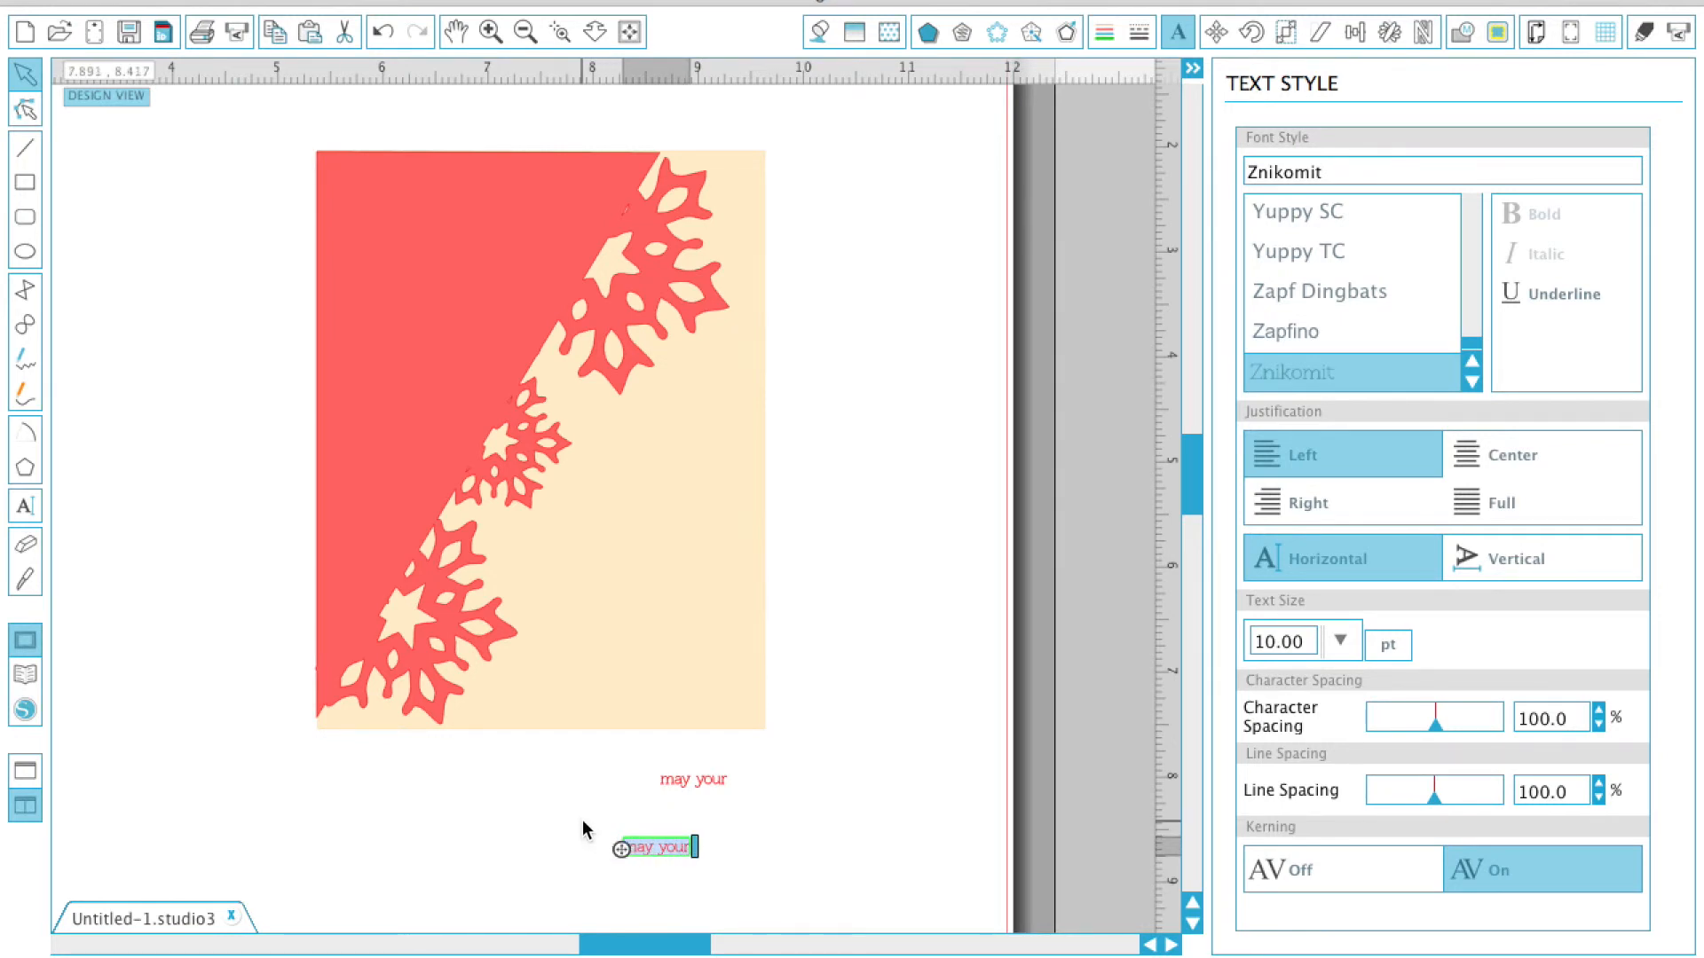
{"action": "type", "text": "be fu"}
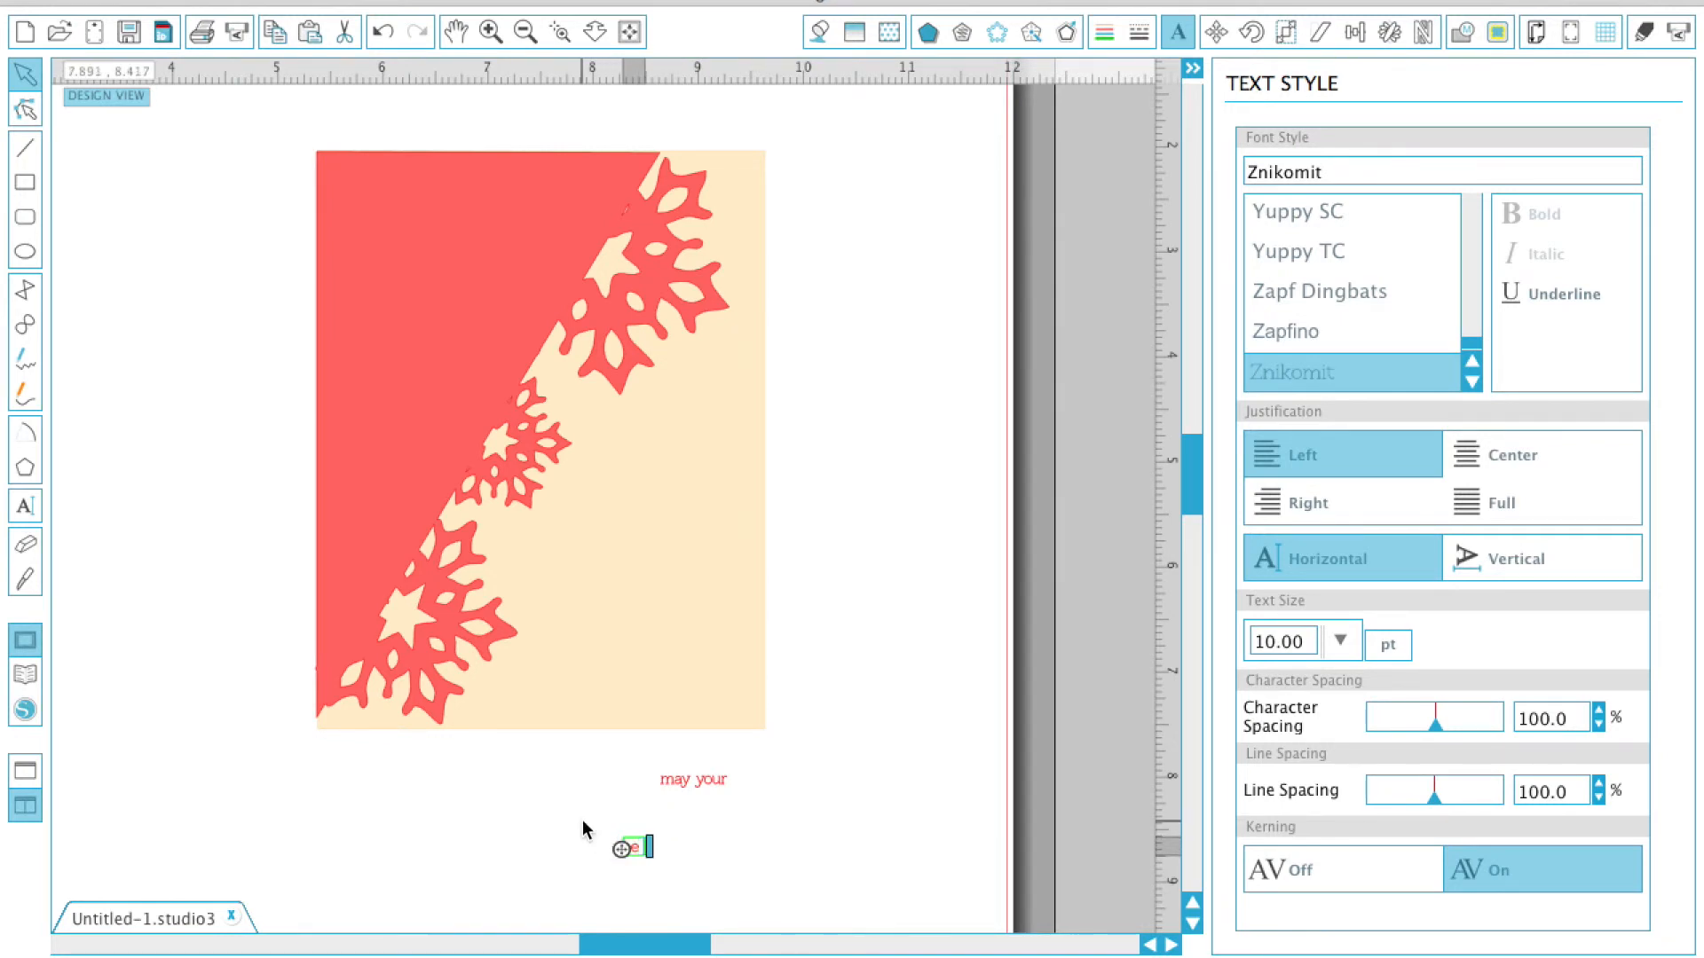
{"action": "type", "text": "ll of cheer"}
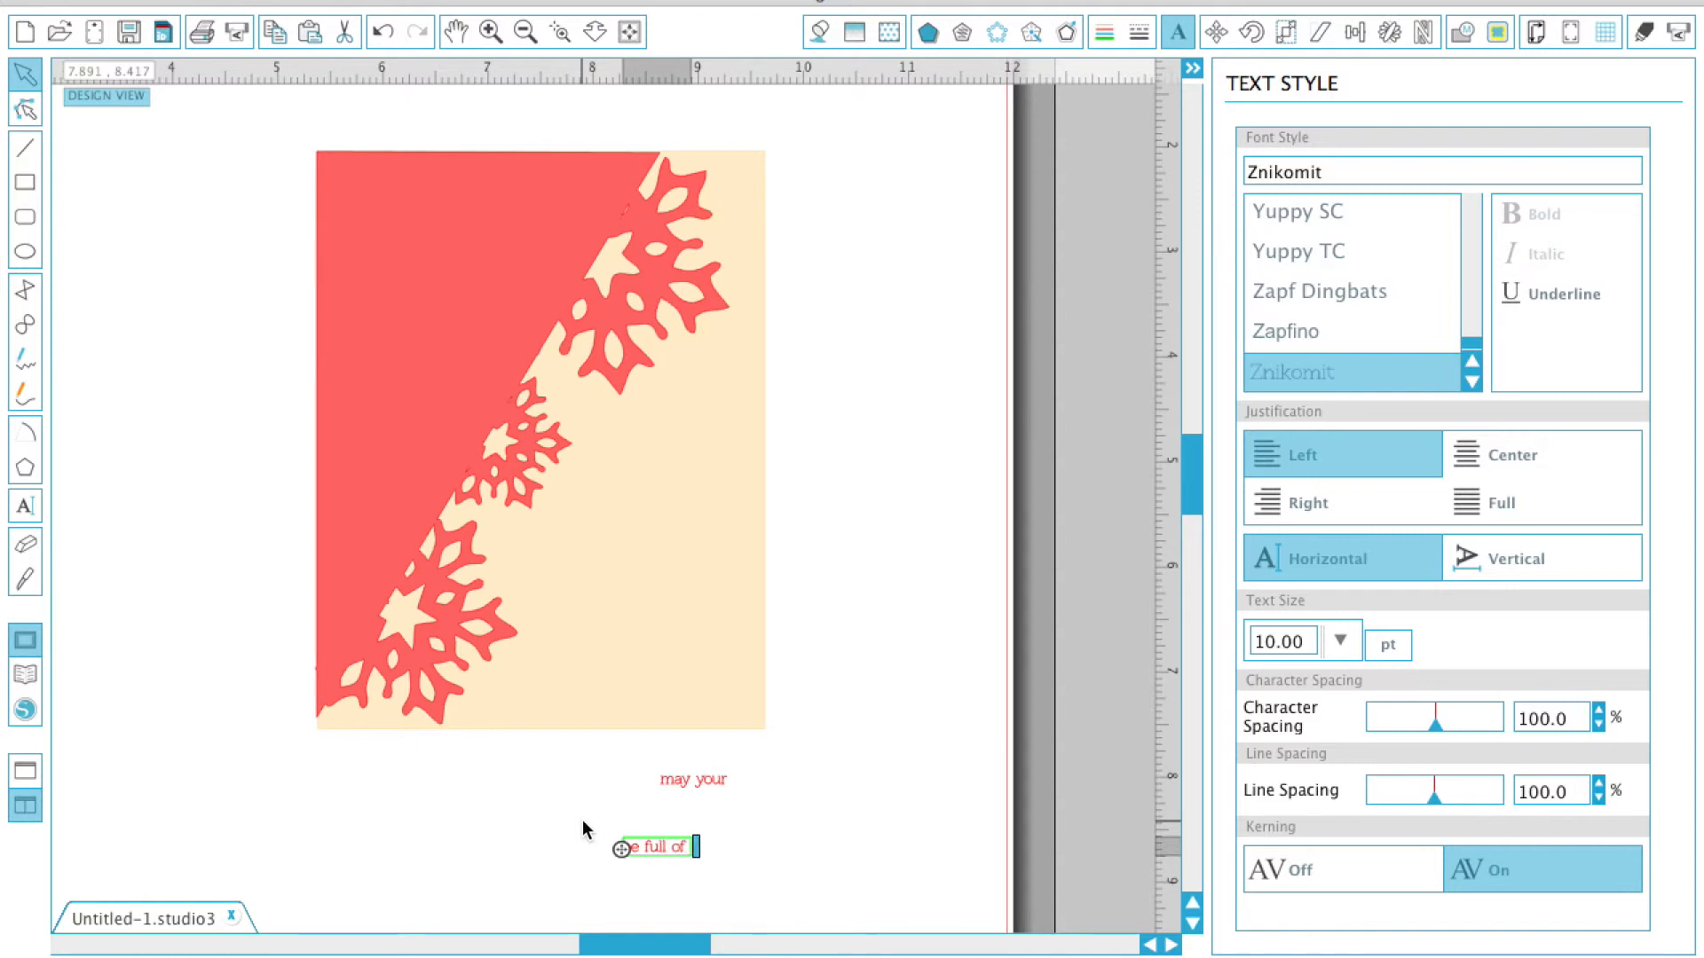
{"action": "left_click", "coordinate": [714, 875]}
{"action": "left_click", "coordinate": [719, 857]}
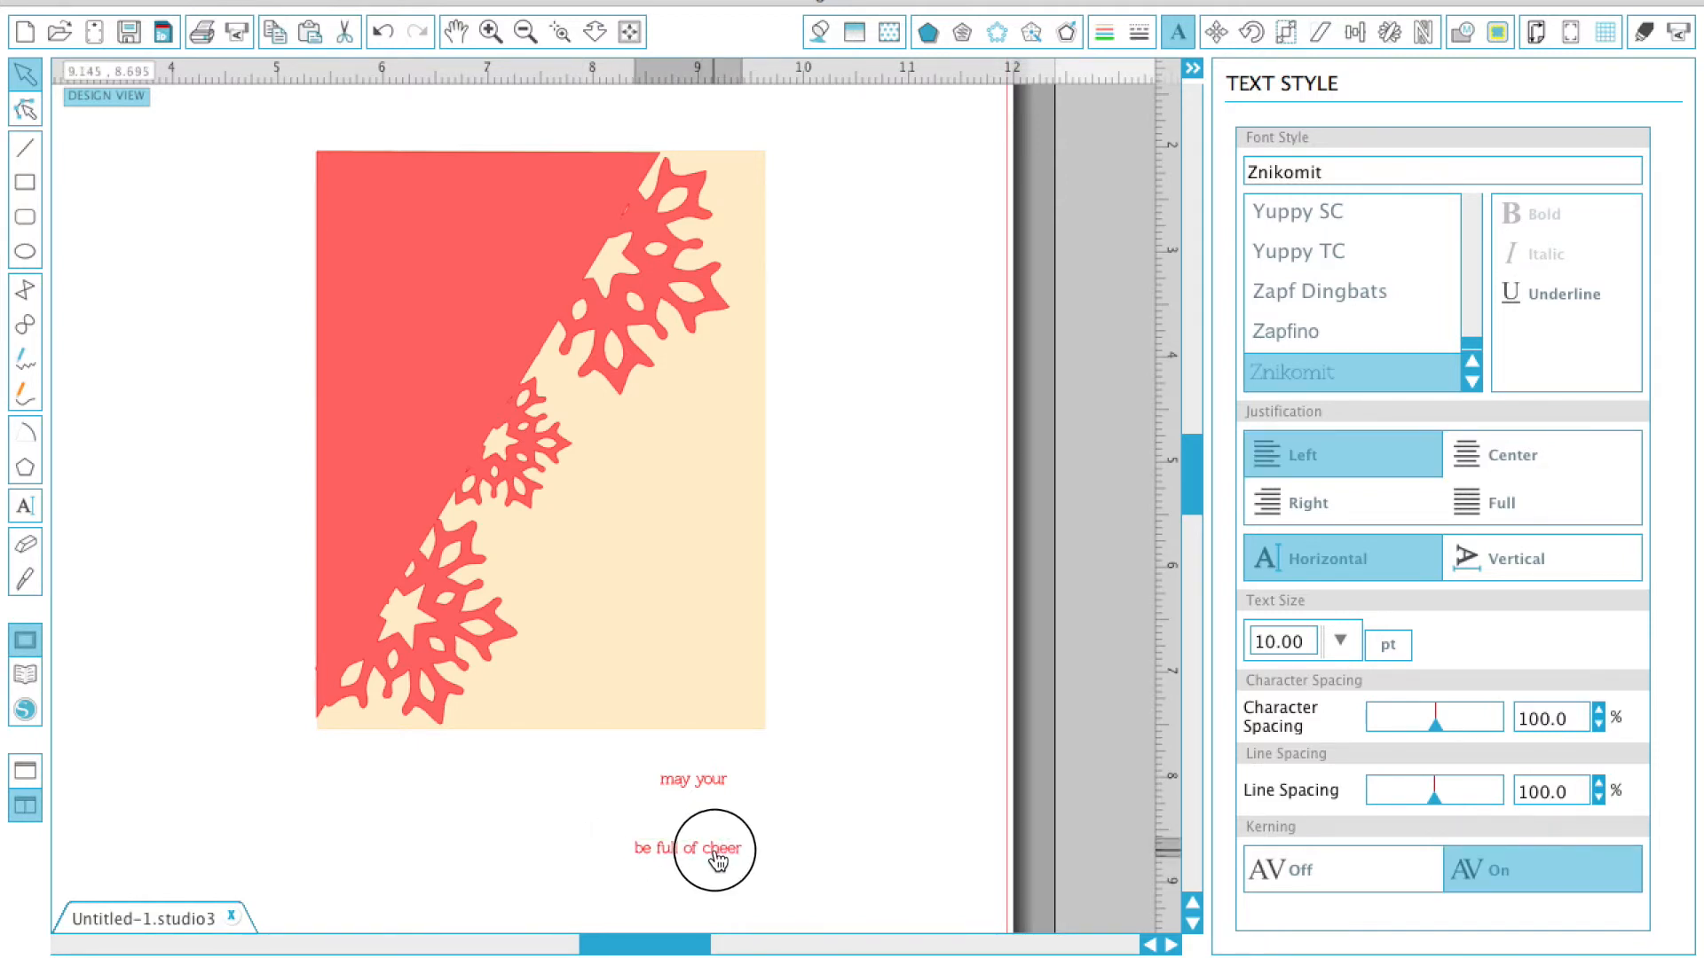
- Add the text "Christmas" in Savoye LET at 51 pt and move it to the two smaller greeting lines
{"action": "left_click", "coordinate": [24, 506]}
{"action": "left_click", "coordinate": [487, 808]}
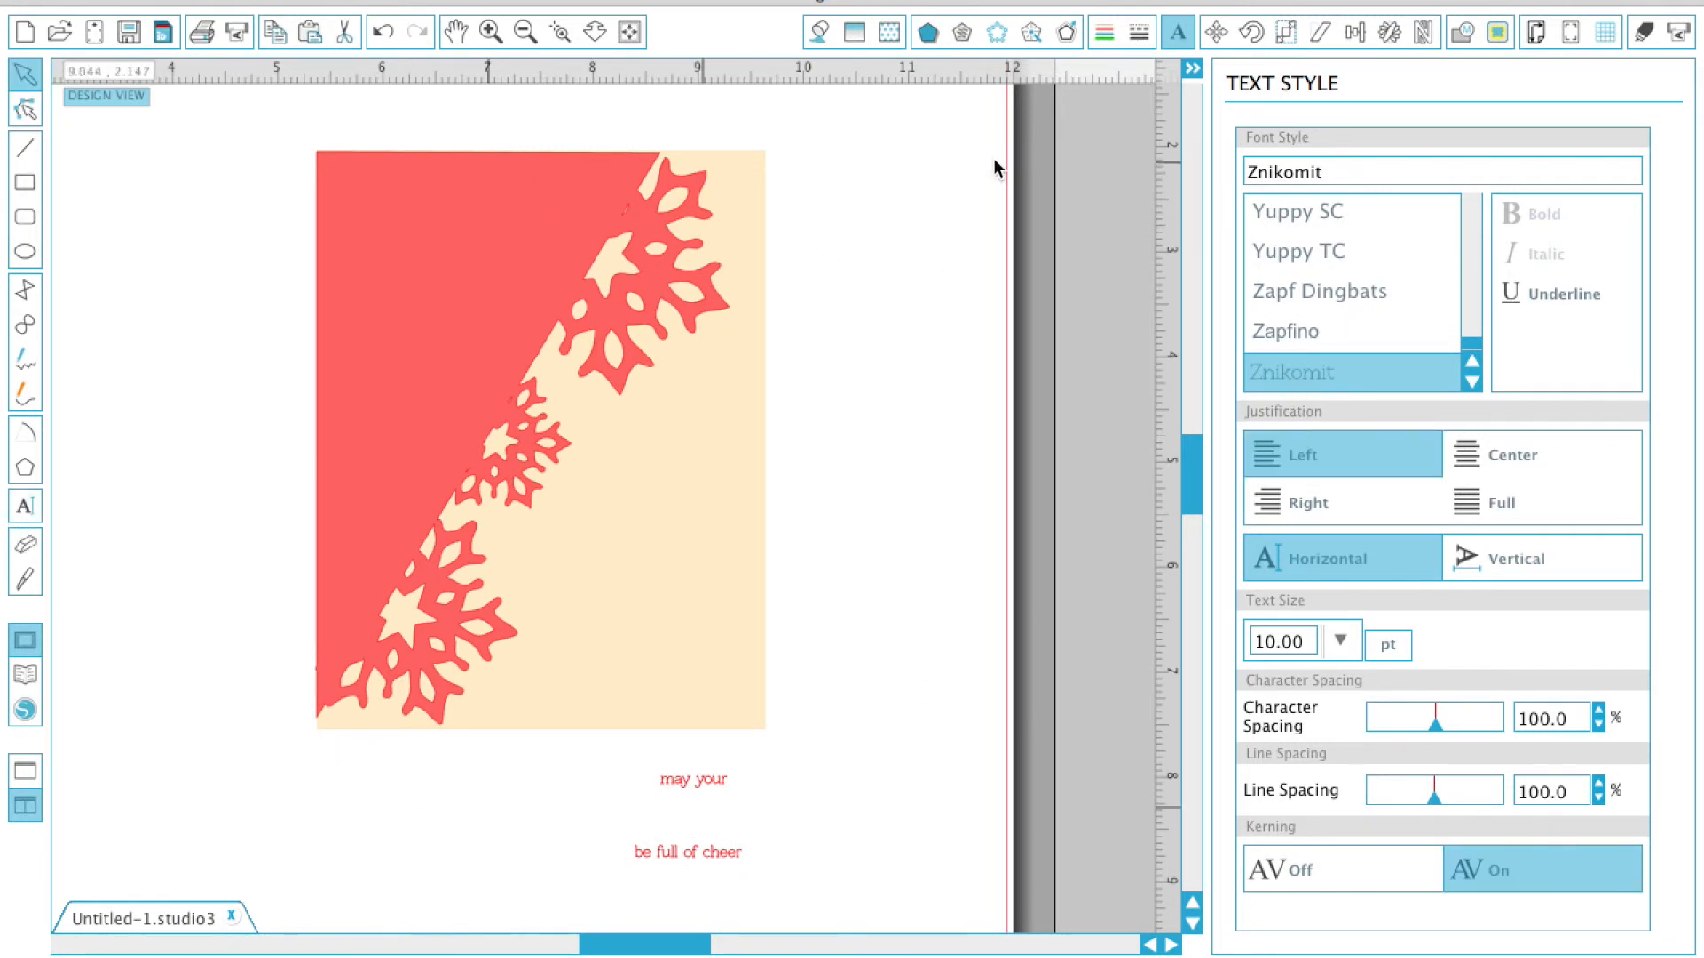
{"action": "left_click_drag", "start_coordinate": [1324, 171], "coordinate": [1209, 179]}
{"action": "type", "text": "Savoye LET"}
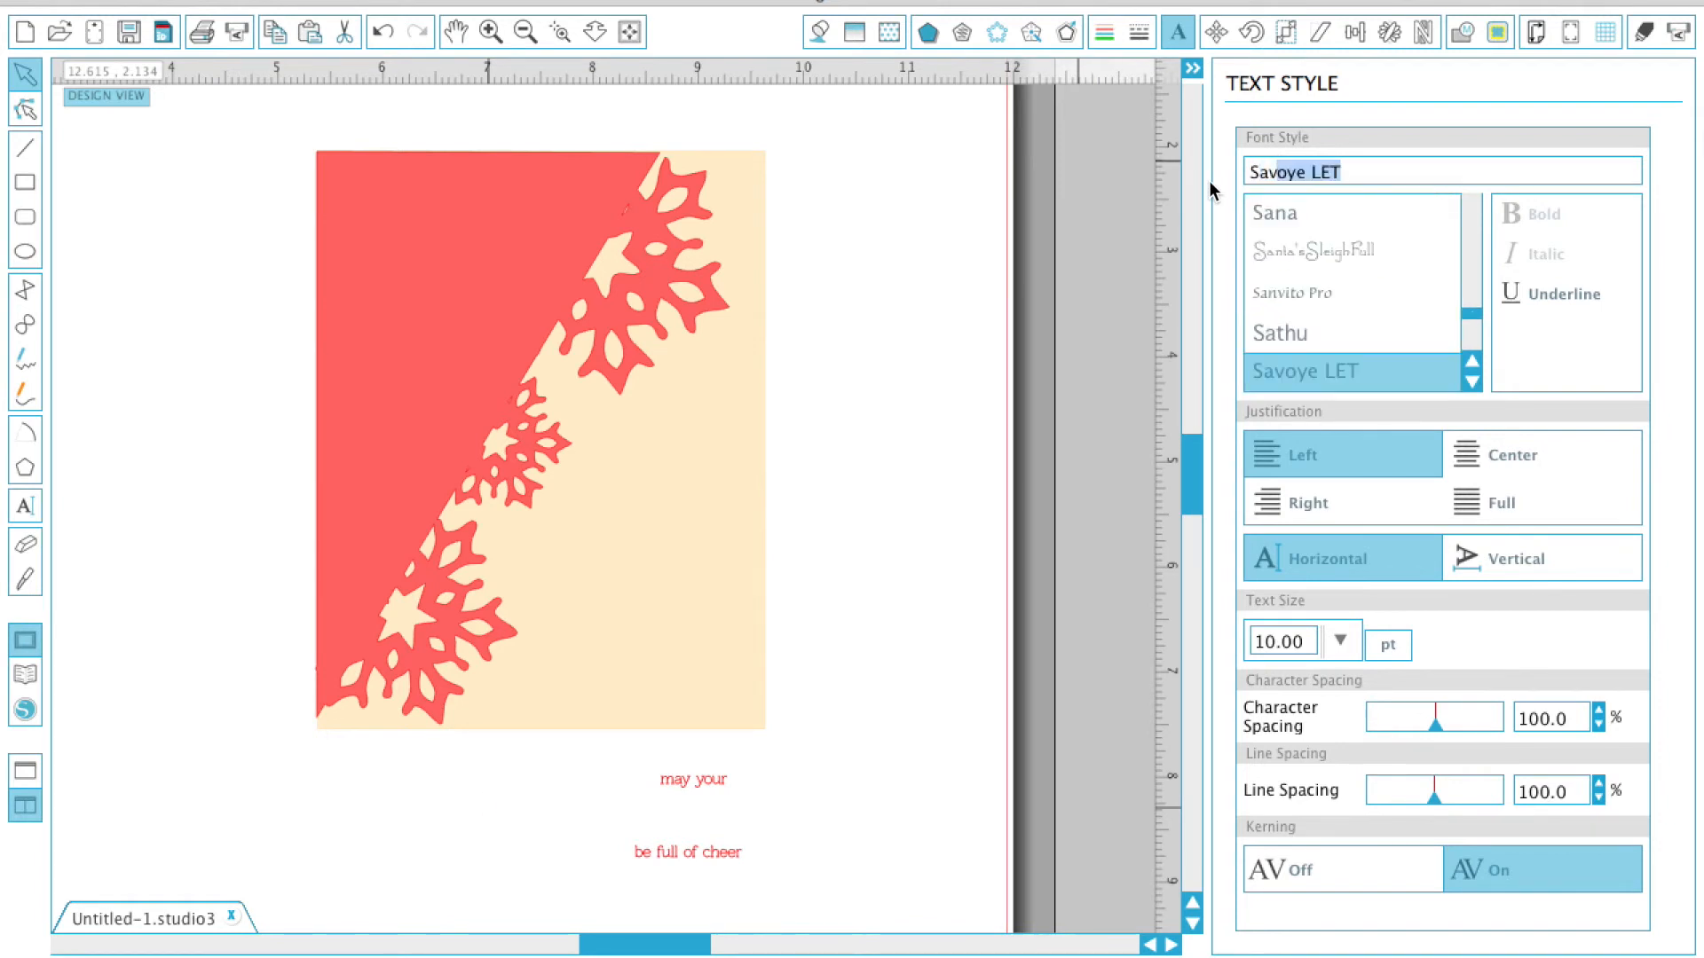
{"action": "key", "text": "Return"}
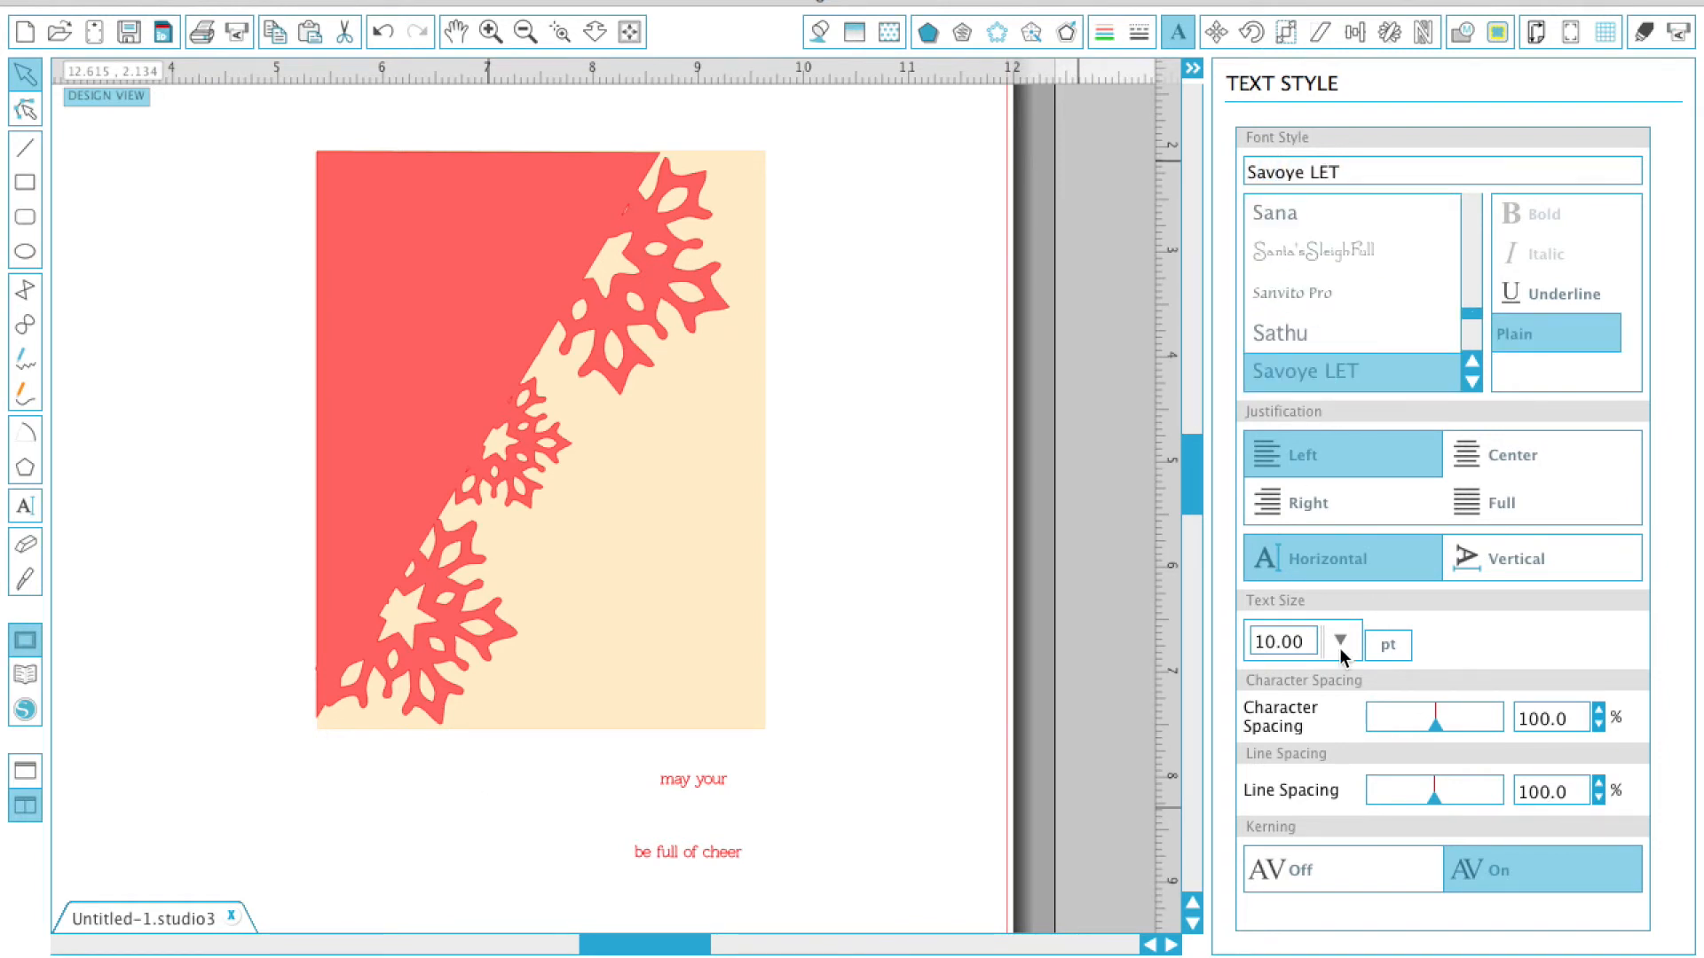
{"action": "double_click", "coordinate": [1271, 641]}
{"action": "type", "text": "51"}
{"action": "left_click", "coordinate": [598, 808]}
{"action": "left_click", "coordinate": [24, 506]}
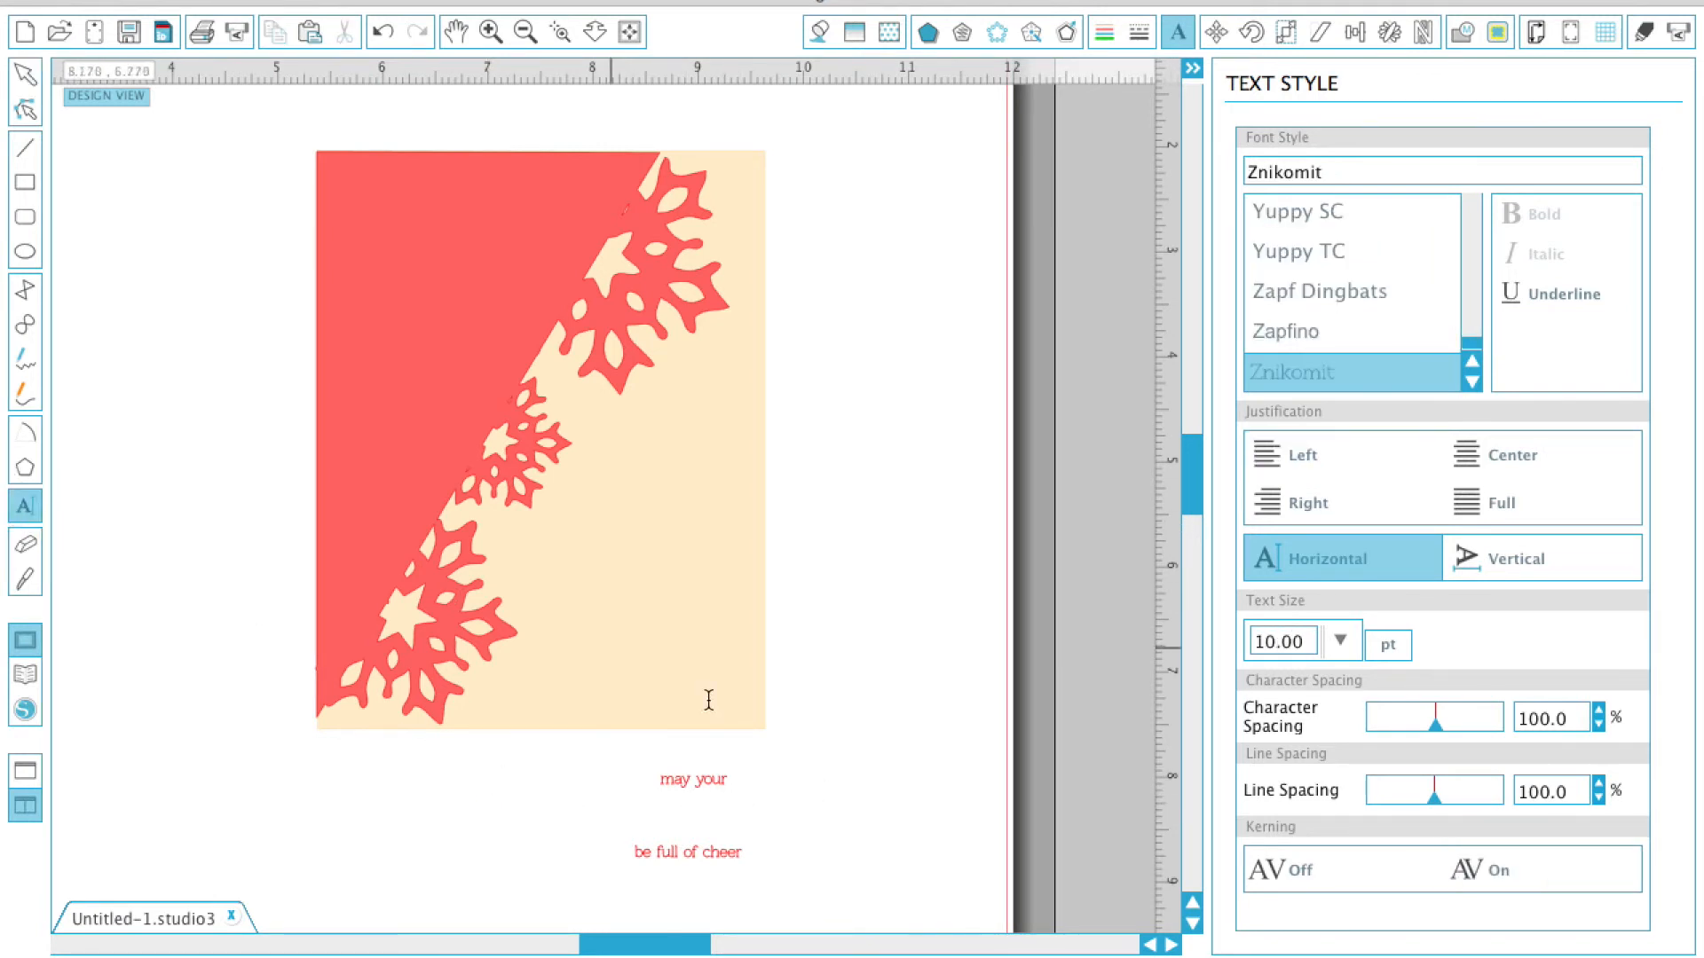
{"action": "left_click", "coordinate": [866, 817]}
{"action": "type", "text": "Christmas"}
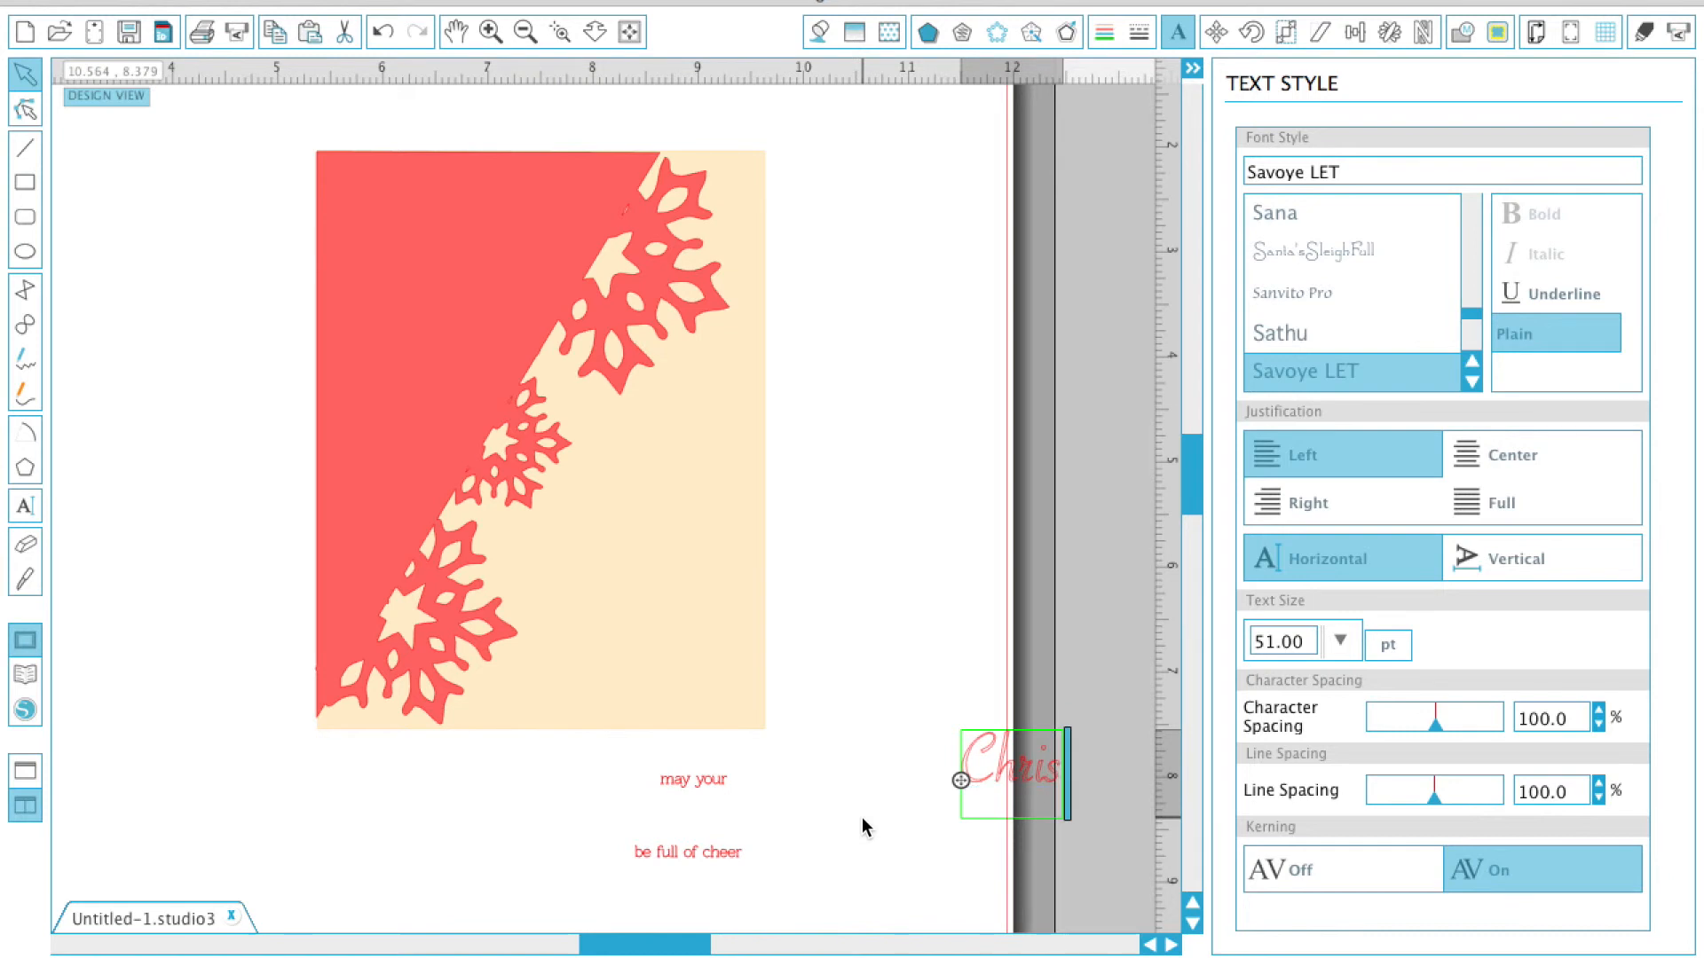
{"action": "left_click", "coordinate": [1054, 811]}
{"action": "mouse_move", "coordinate": [1127, 770]}
{"action": "left_mouse_down"}
{"action": "mouse_move", "coordinate": [722, 785]}
{"action": "mouse_move", "coordinate": [657, 841]}
{"action": "left_mouse_up"}
- Group the three greeting texts and move the group onto the card's lower-right corner
{"action": "left_click", "coordinate": [497, 769]}
{"action": "left_click_drag", "start_coordinate": [485, 749], "coordinate": [856, 902]}
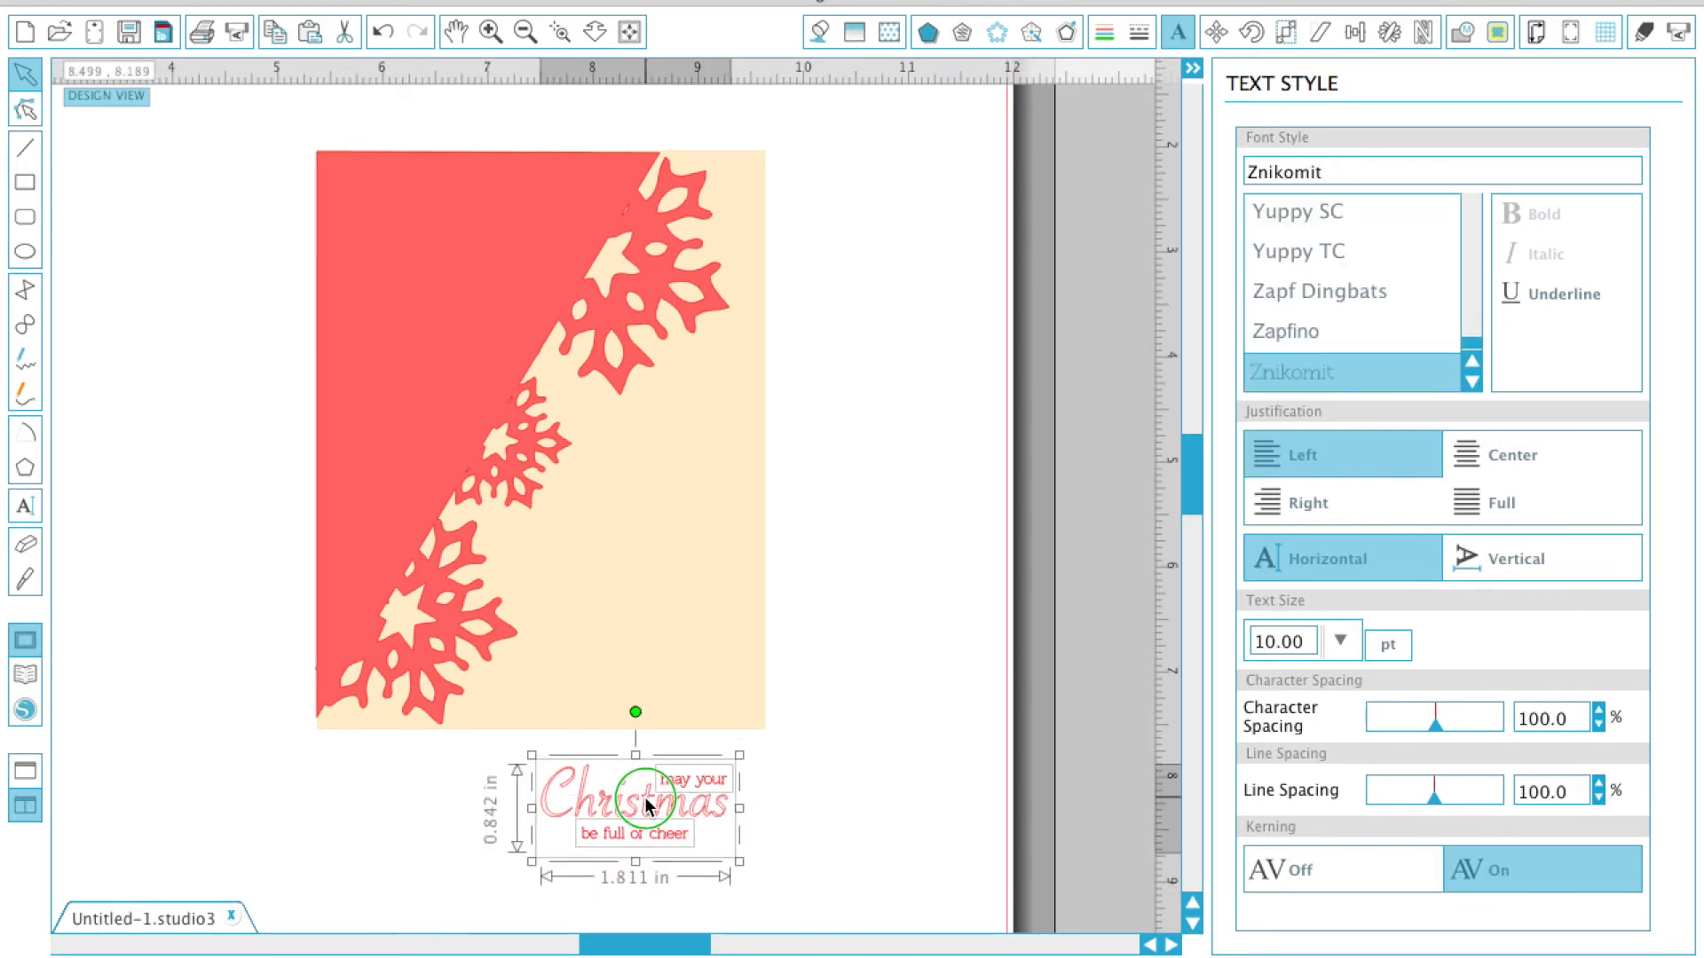
{"action": "right_click", "coordinate": [647, 806]}
{"action": "left_click", "coordinate": [707, 752]}
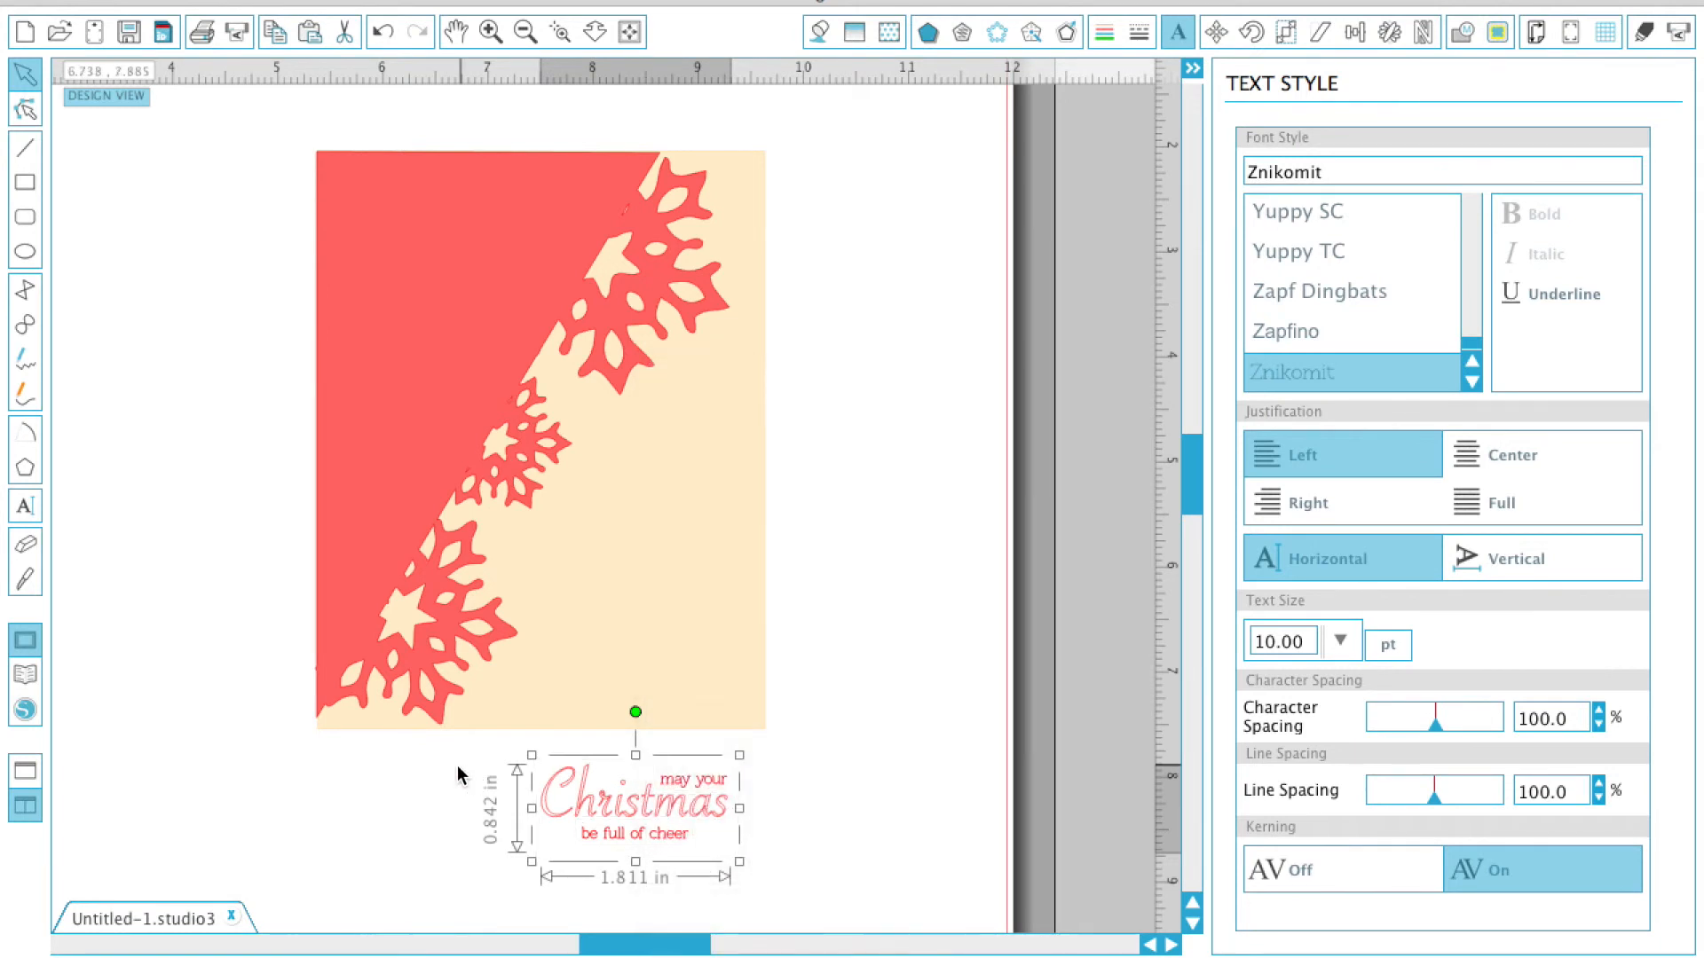
{"action": "left_click", "coordinate": [659, 817]}
{"action": "left_click_drag", "start_coordinate": [659, 823], "coordinate": [653, 676]}
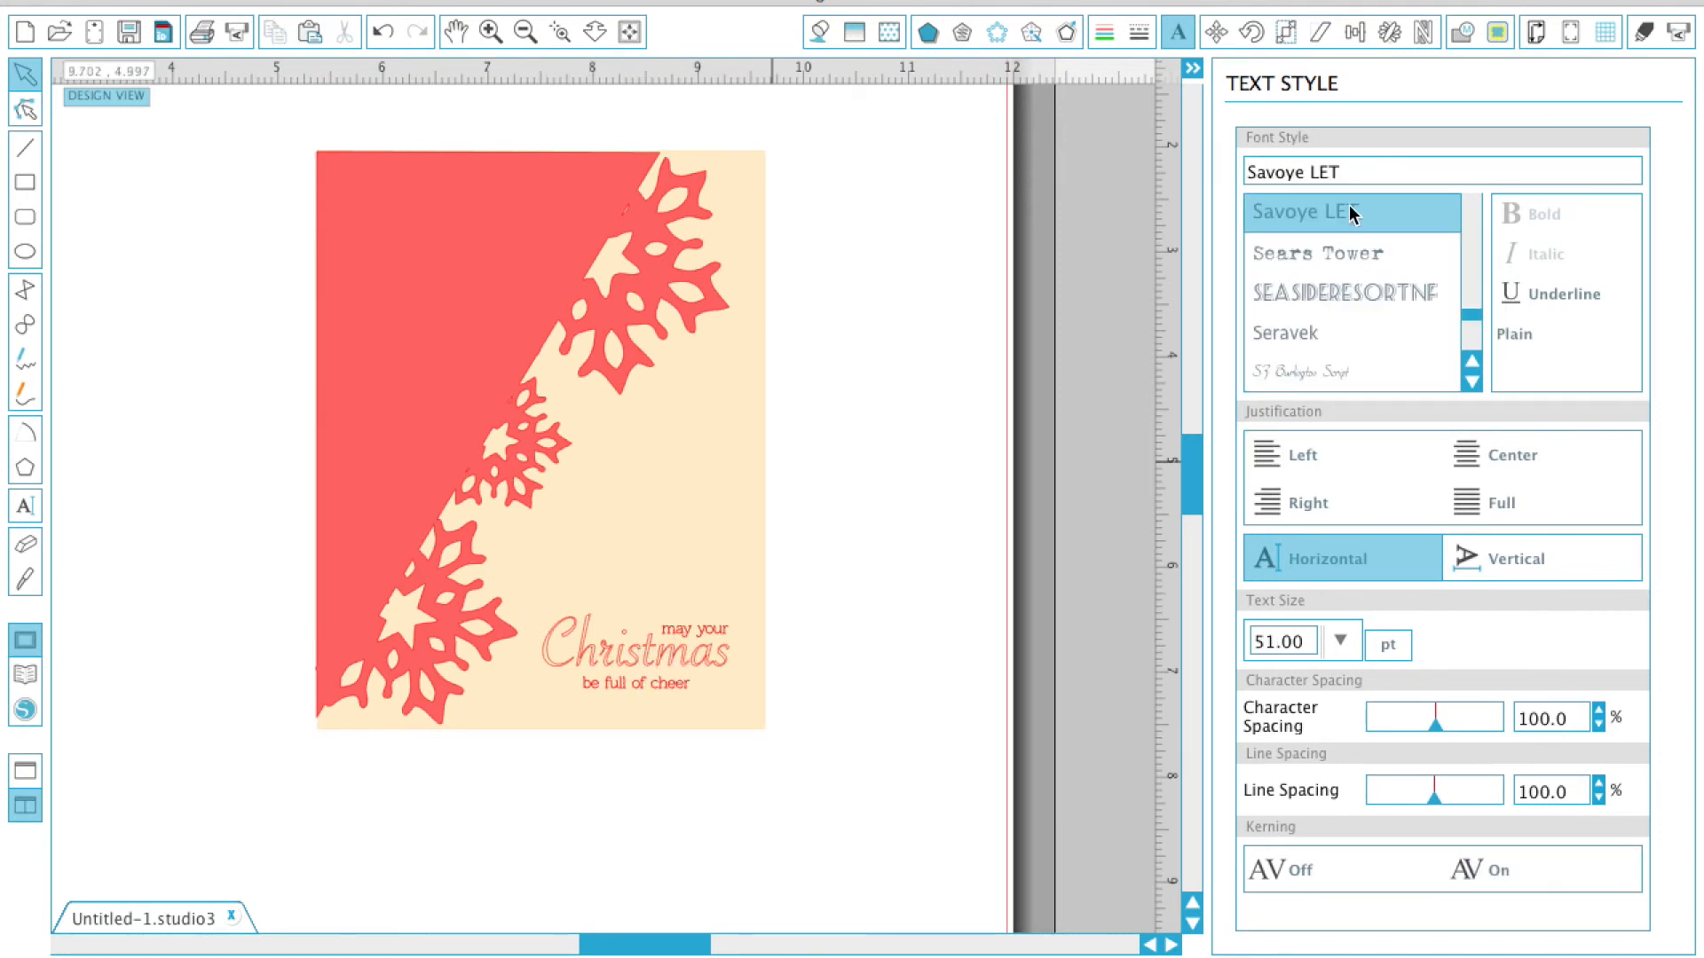
- Open the cut settings, move the card rectangle clear of the design, and select the welded snowflake shape
{"action": "left_click", "coordinate": [1643, 40]}
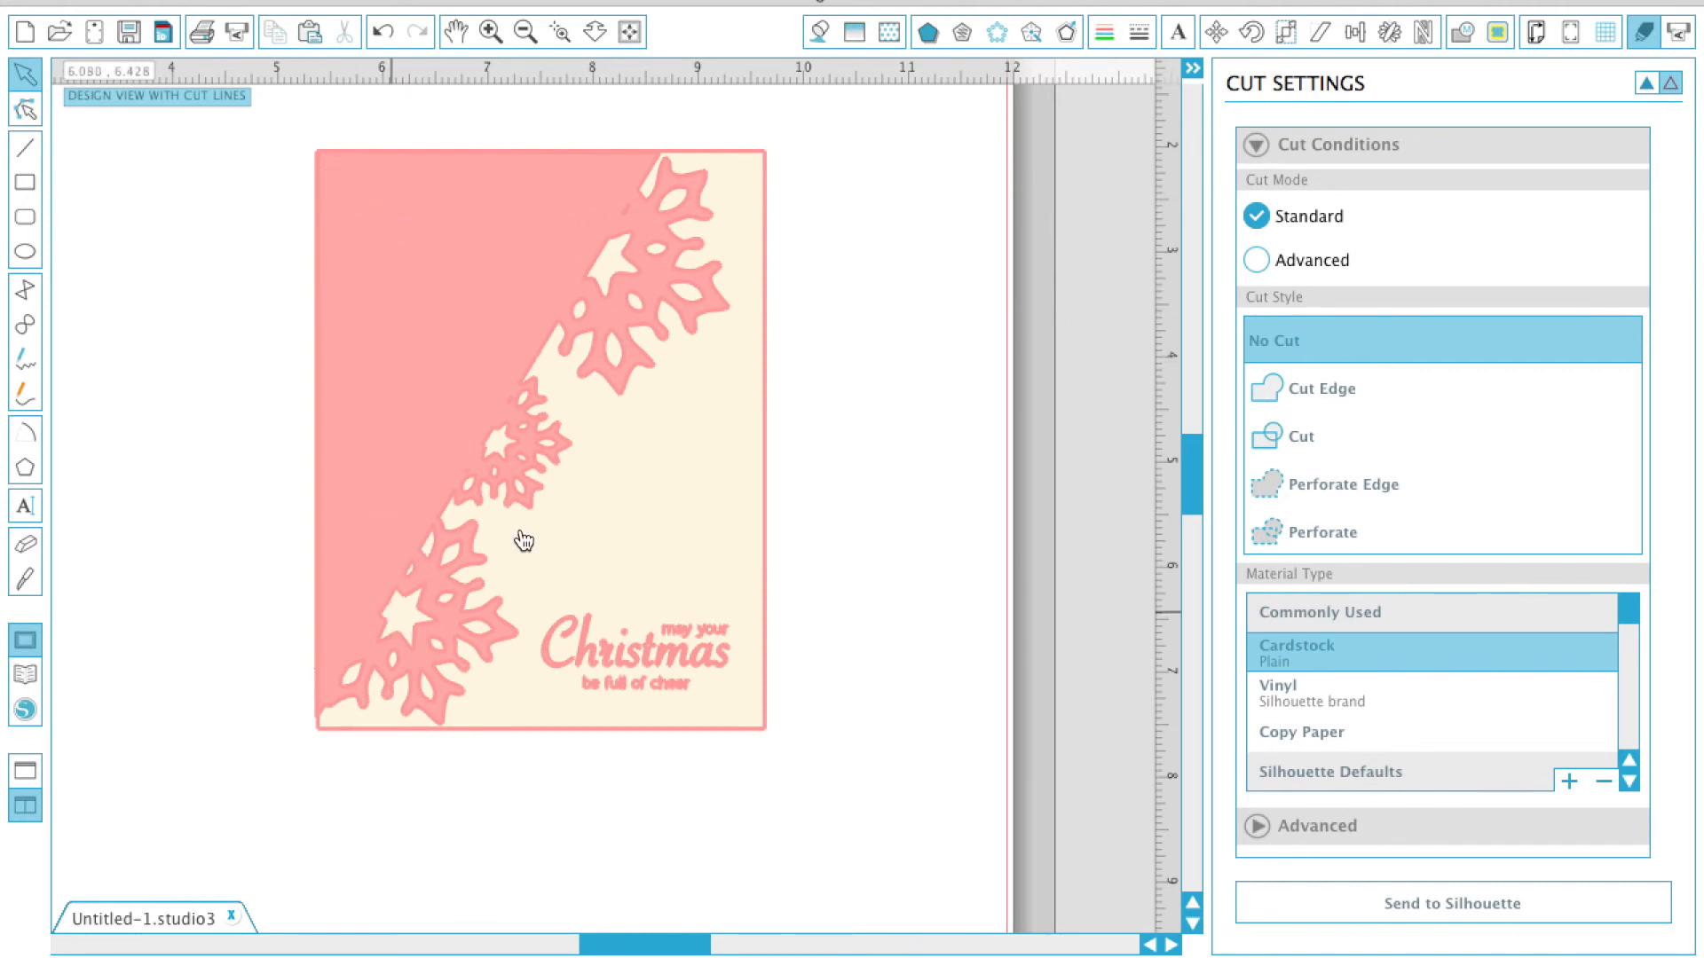
{"action": "left_click_drag", "start_coordinate": [637, 317], "coordinate": [1180, 68]}
{"action": "left_click", "coordinate": [487, 228]}
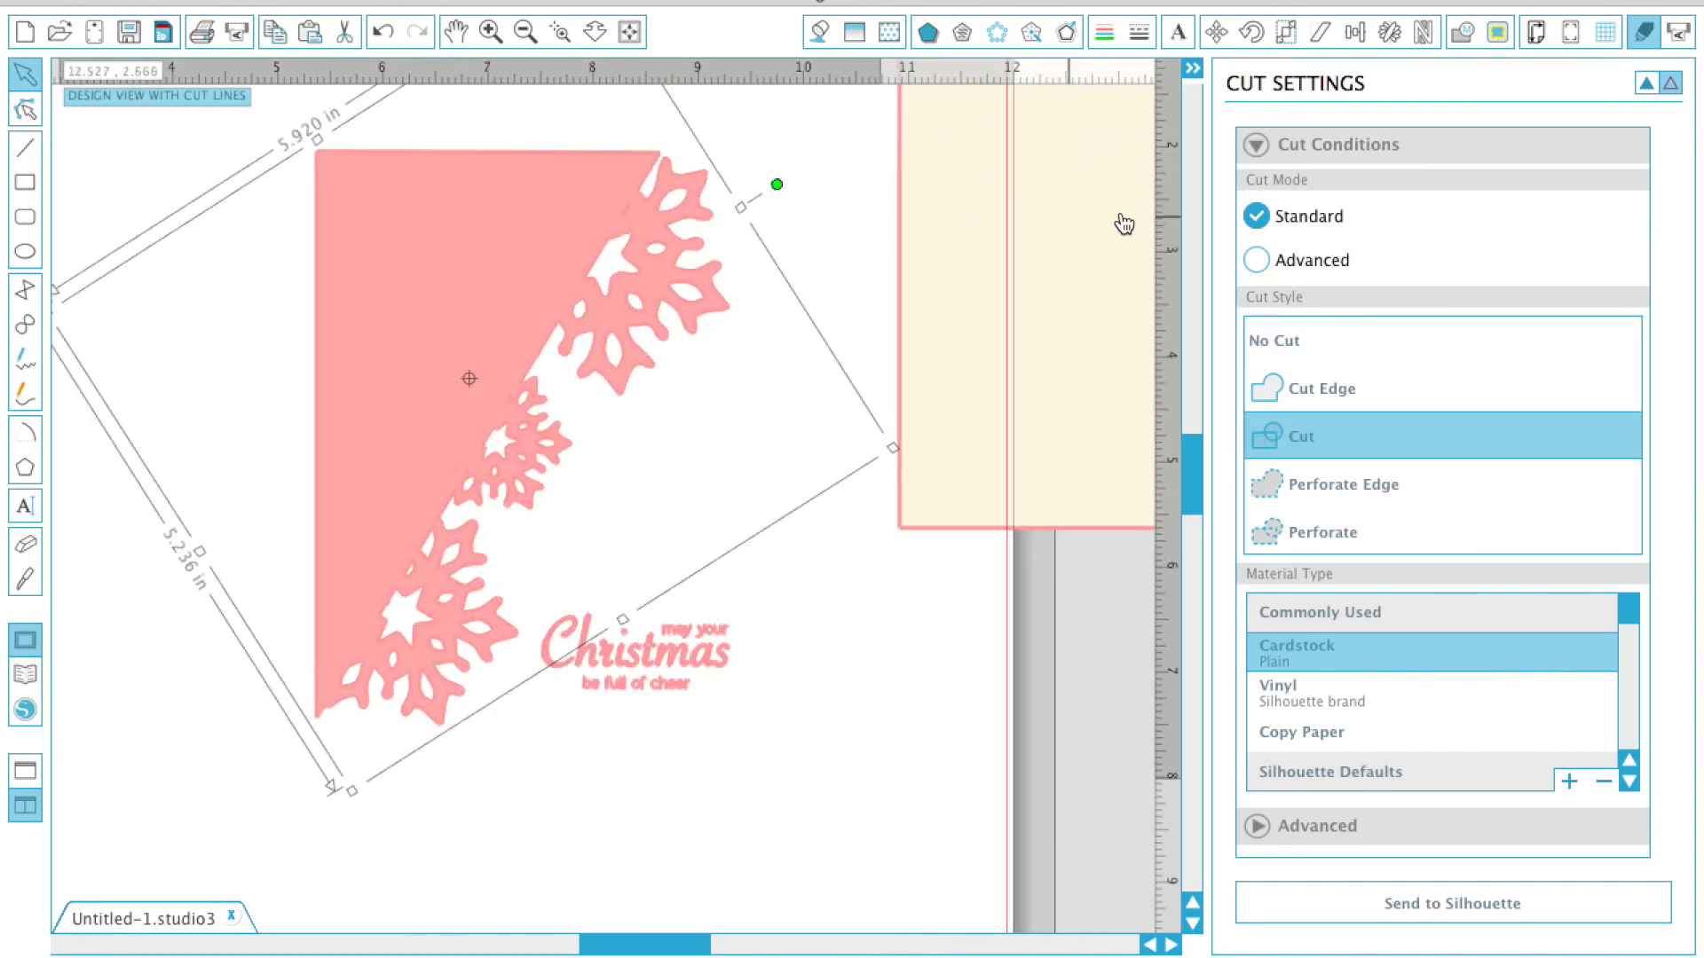
- Configure Cardstock for the snowflake shape with the Ratchet Blade at 4, speed 2 cm/s and thickness 26
{"action": "left_click", "coordinate": [1275, 648]}
{"action": "scroll", "coordinate": [1429, 821], "scroll_direction": "down", "scroll_amount": 5}
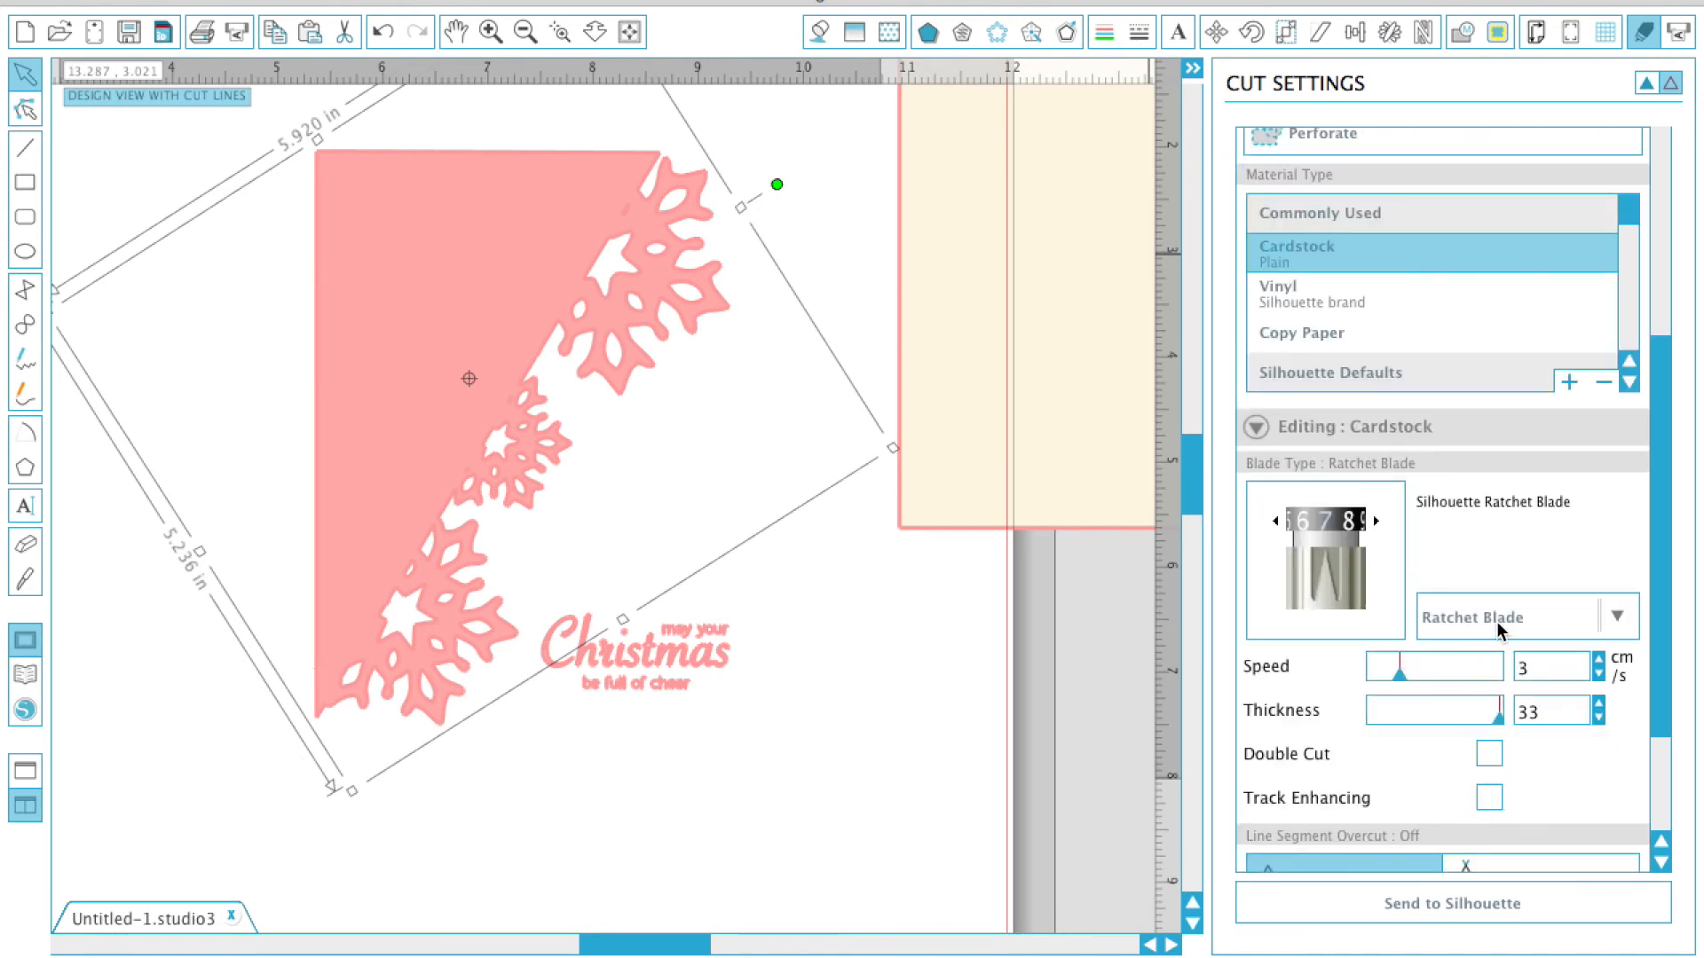
{"action": "left_click", "coordinate": [1489, 620]}
{"action": "left_click", "coordinate": [1489, 611]}
{"action": "left_click_drag", "start_coordinate": [1399, 675], "coordinate": [1385, 674]}
{"action": "left_click_drag", "start_coordinate": [1498, 719], "coordinate": [1475, 723]}
{"action": "left_click", "coordinate": [1271, 526]}
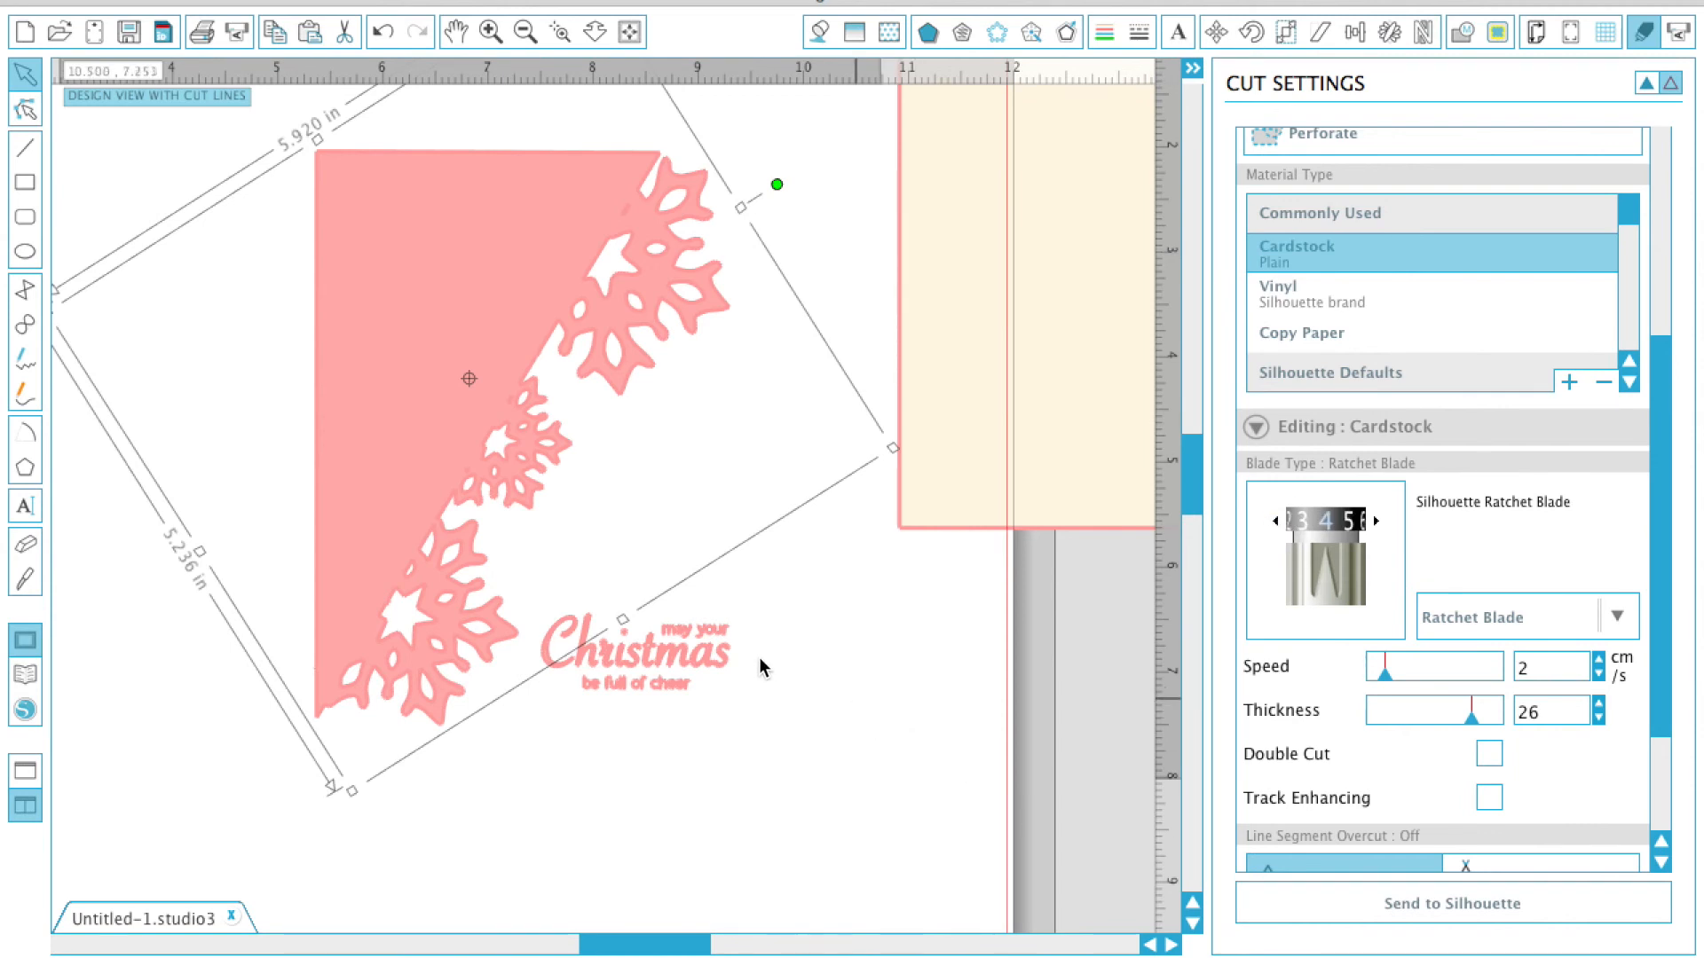
- Select the greeting group and configure its Cardstock settings to use the Sketch Pen with thickness 3
{"action": "left_click", "coordinate": [654, 672]}
{"action": "left_click", "coordinate": [1519, 618]}
{"action": "left_click", "coordinate": [1471, 911]}
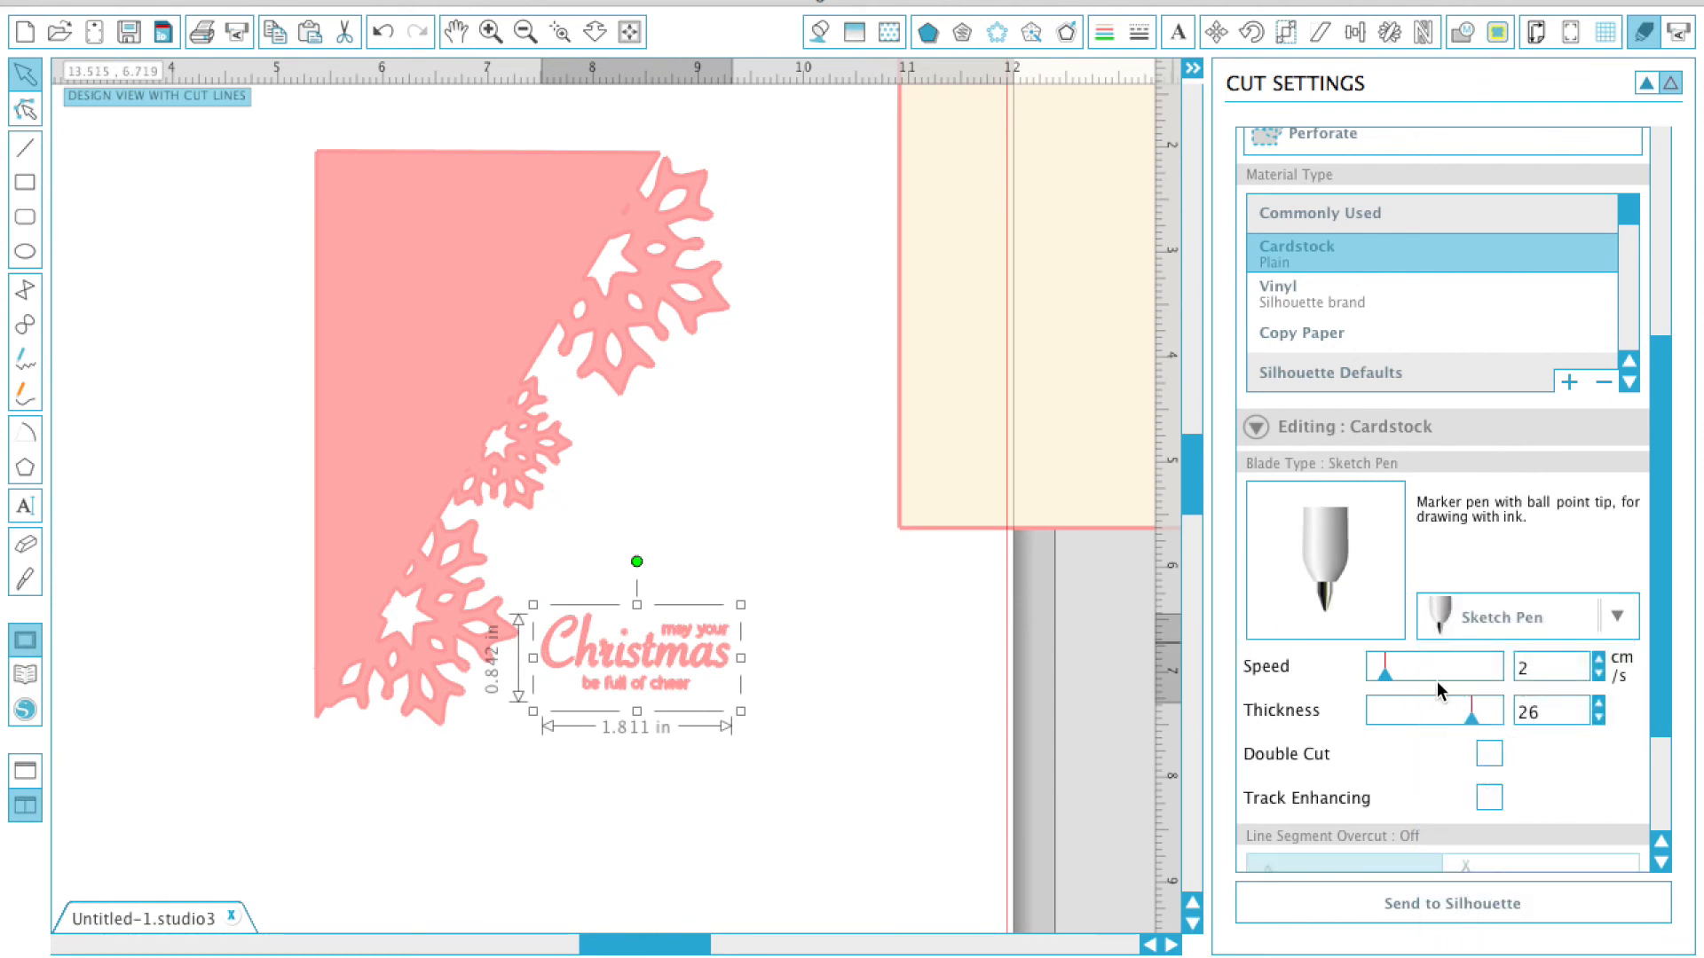
{"action": "left_click", "coordinate": [1379, 716]}
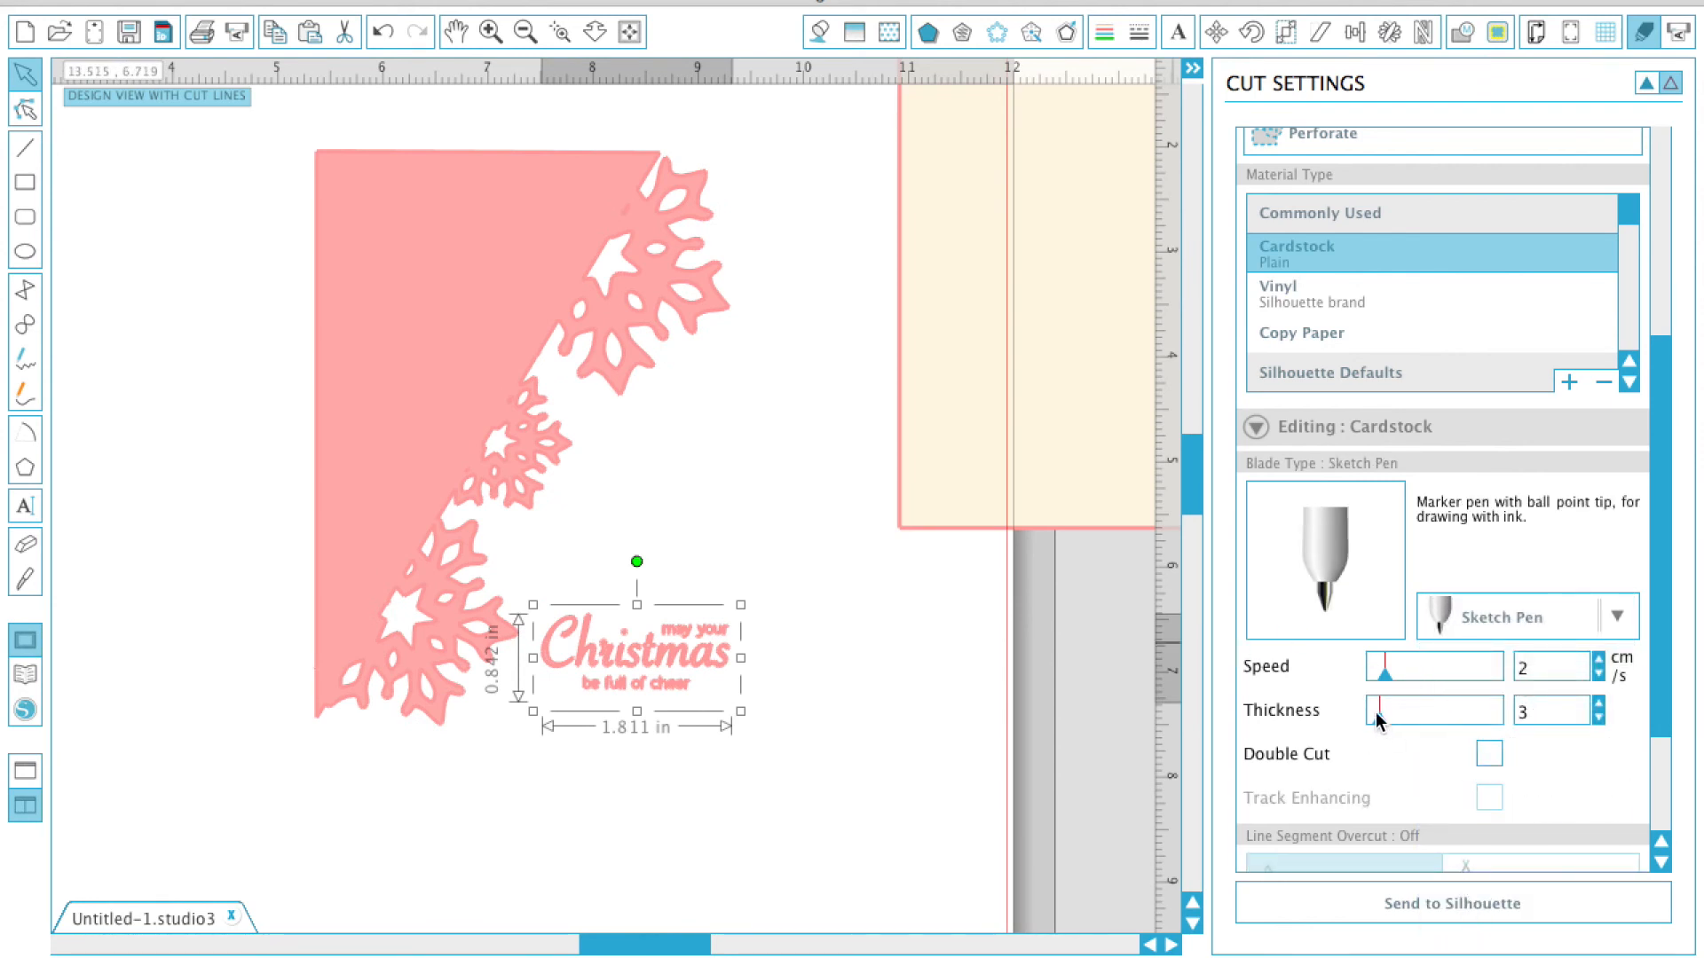